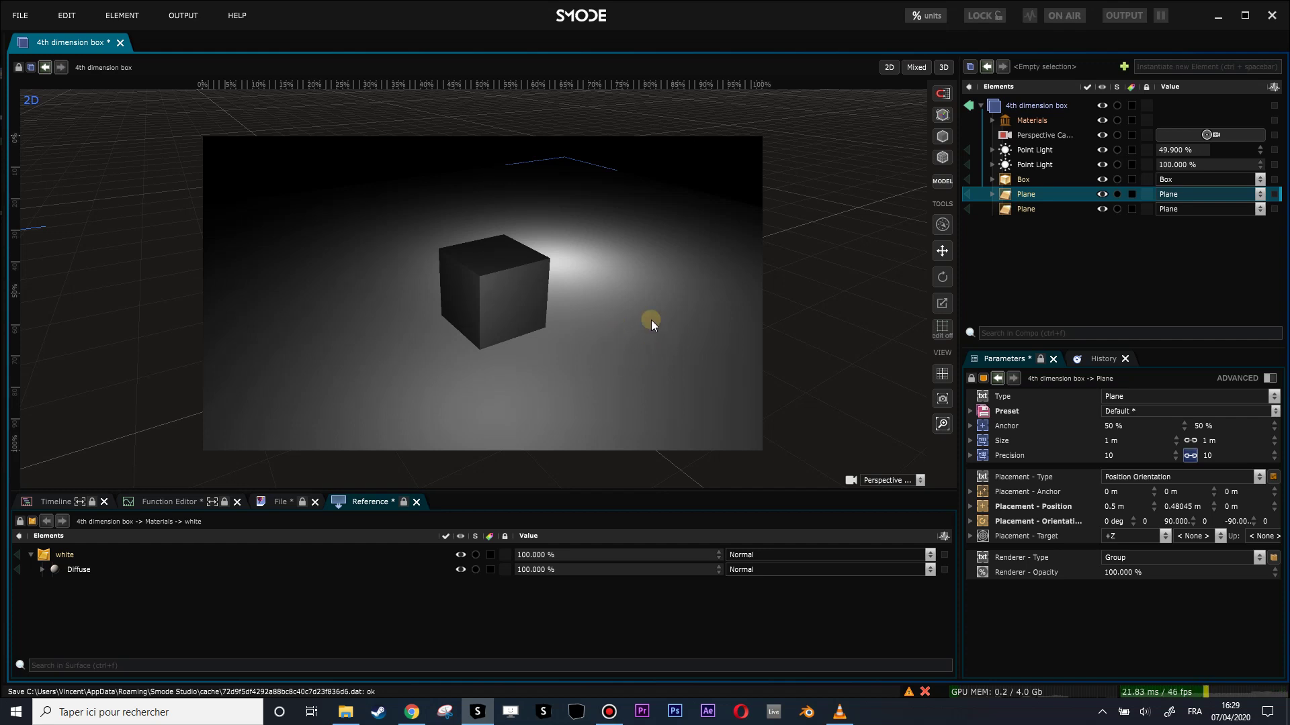
# Inspect the finished box illusion with the mountain inside from several angles and save the 4th dimension box composition.
pyautogui.keyDown('alt'); pyautogui.moveTo(632, 305); pyautogui.dragTo(587, 291); pyautogui.keyUp('alt')
pyautogui.keyDown('alt'); pyautogui.moveTo(587, 292); pyautogui.dragTo(528, 139, button='right'); pyautogui.keyUp('alt')
pyautogui.moveTo(634, 269); pyautogui.dragTo(545, 320, button='right')
pyautogui.hotkey('ctrl', 's')
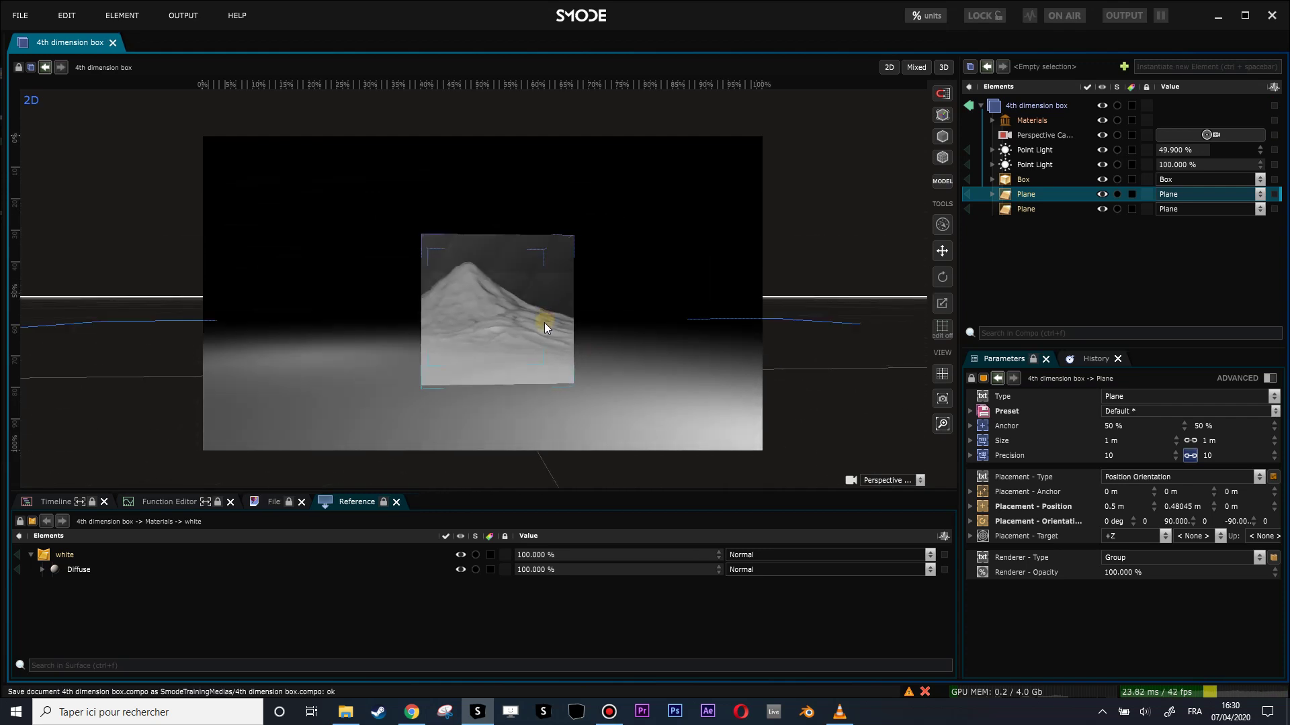
# Create a new 1920 x 1080 composition with a camera and a material bank.
pyautogui.hotkey('ctrl', 'n')
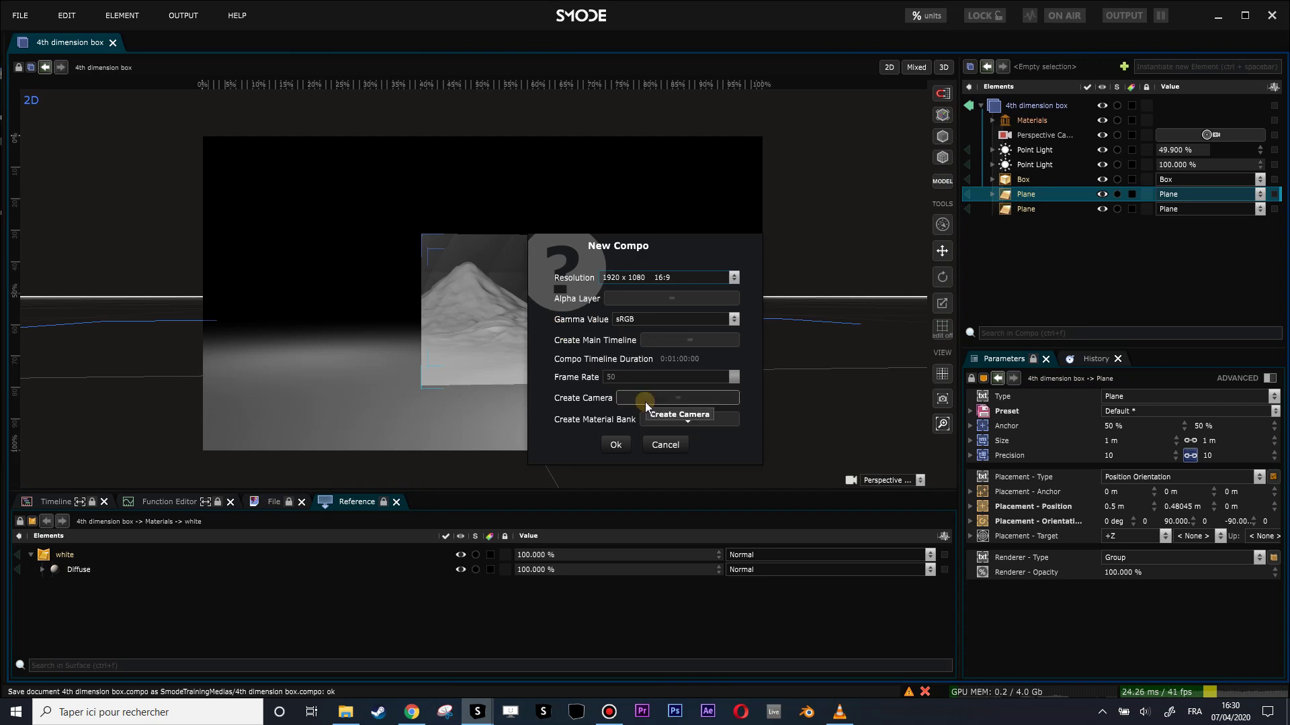
pyautogui.click(680, 400)
pyautogui.click(689, 421)
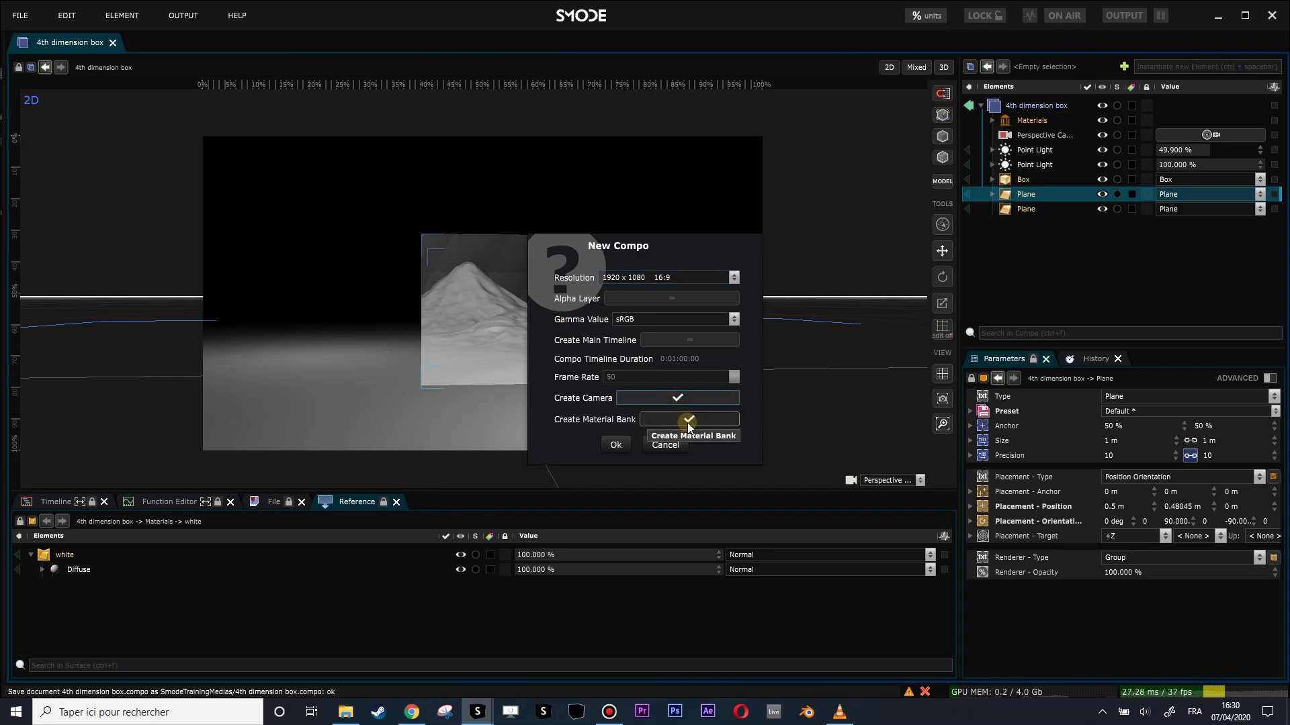
pyautogui.click(616, 445)
pyautogui.click(676, 397)
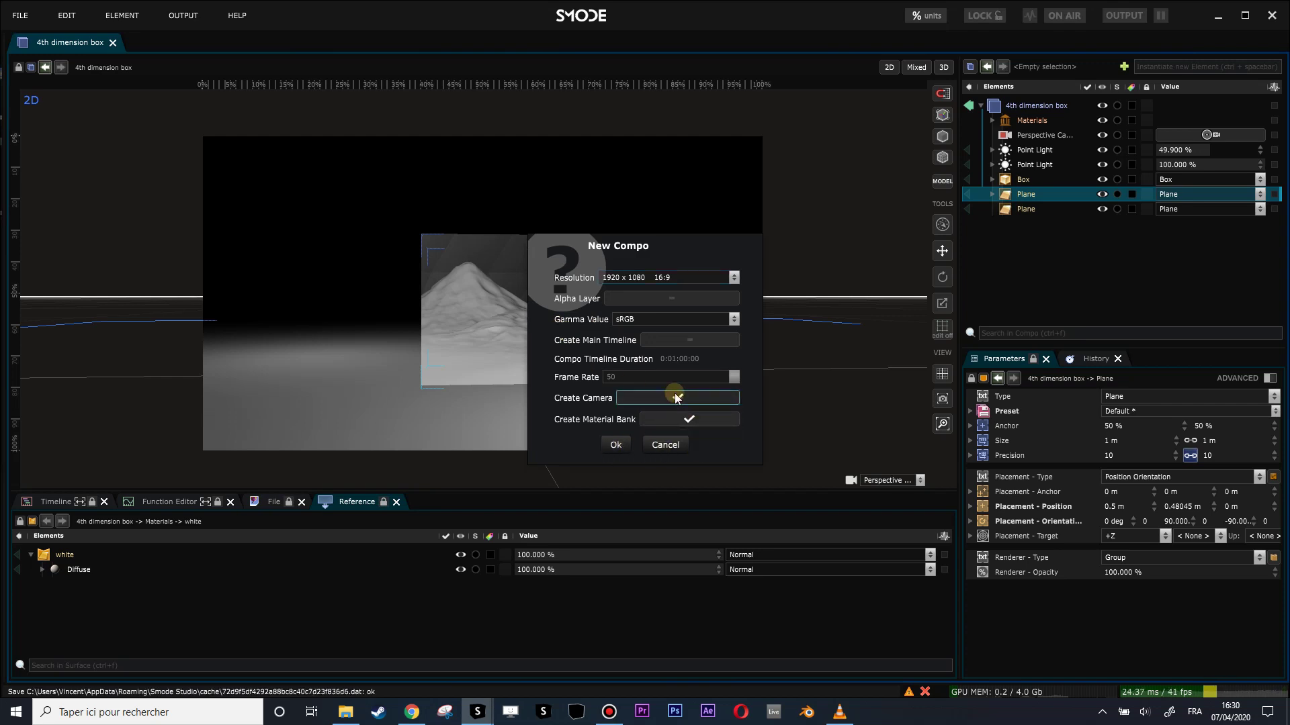
pyautogui.click(615, 445)
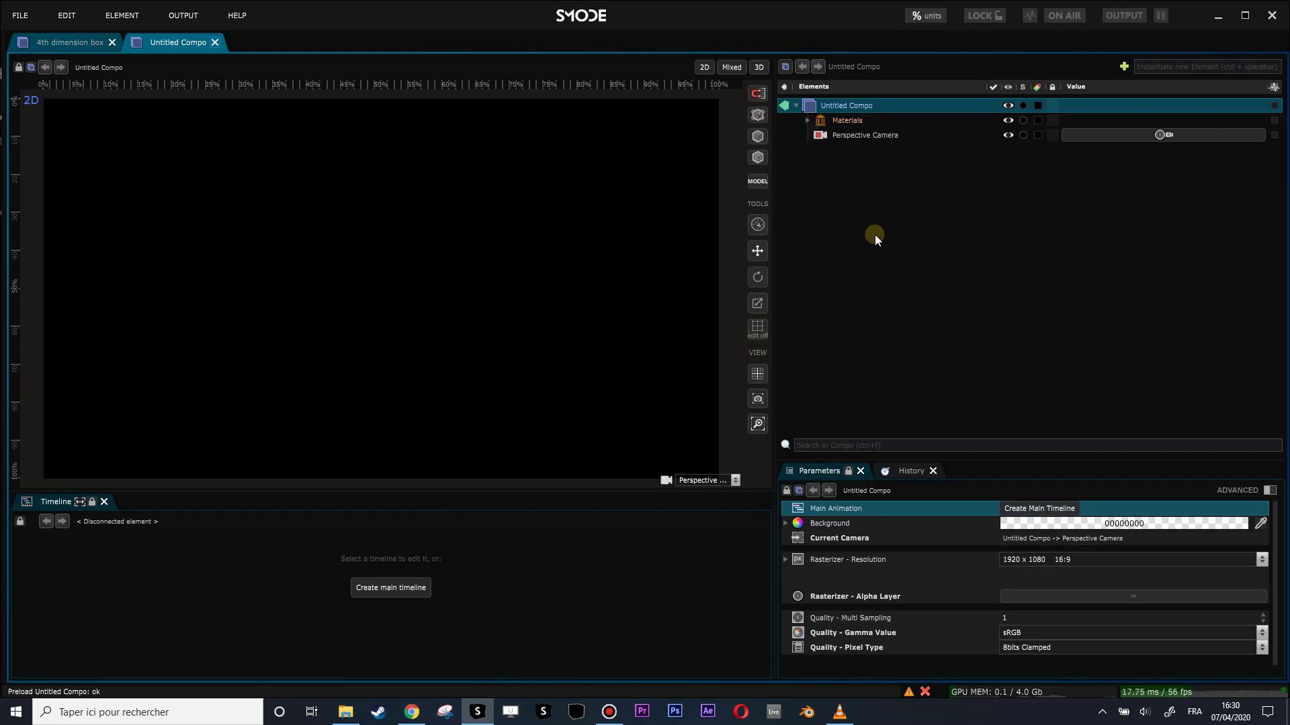
pyautogui.rightClick(841, 180)
pyautogui.moveTo(805, 234)
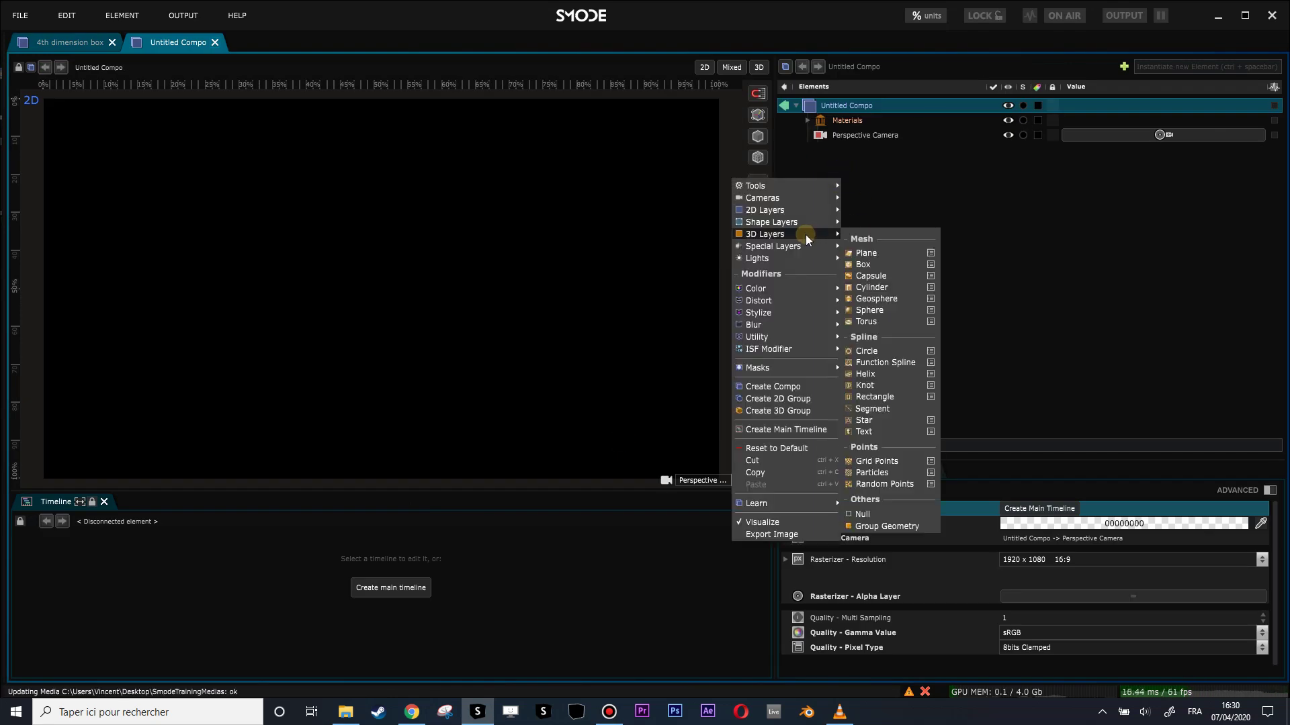
pyautogui.click(860, 265)
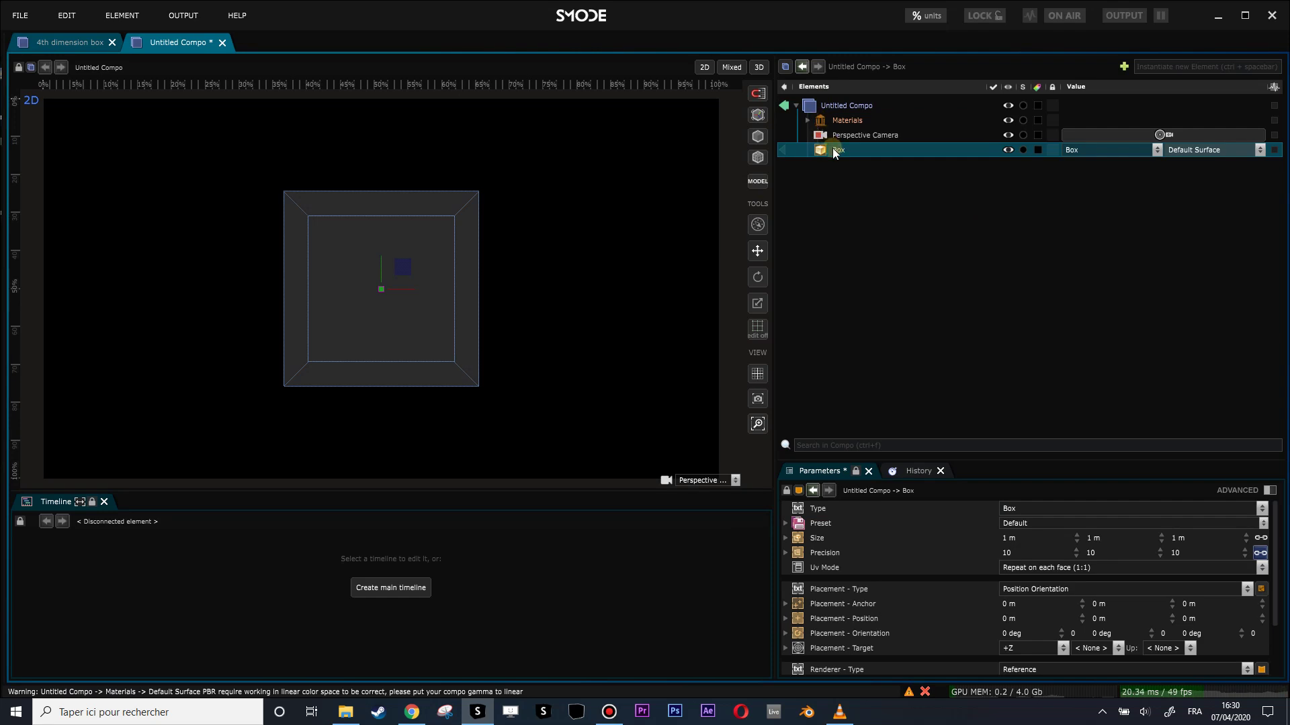
pyautogui.press('Delete')
pyautogui.press('Return')
# Add a new surface to the composition's Materials bank.
pyautogui.click(808, 120)
pyautogui.rightClick(831, 121)
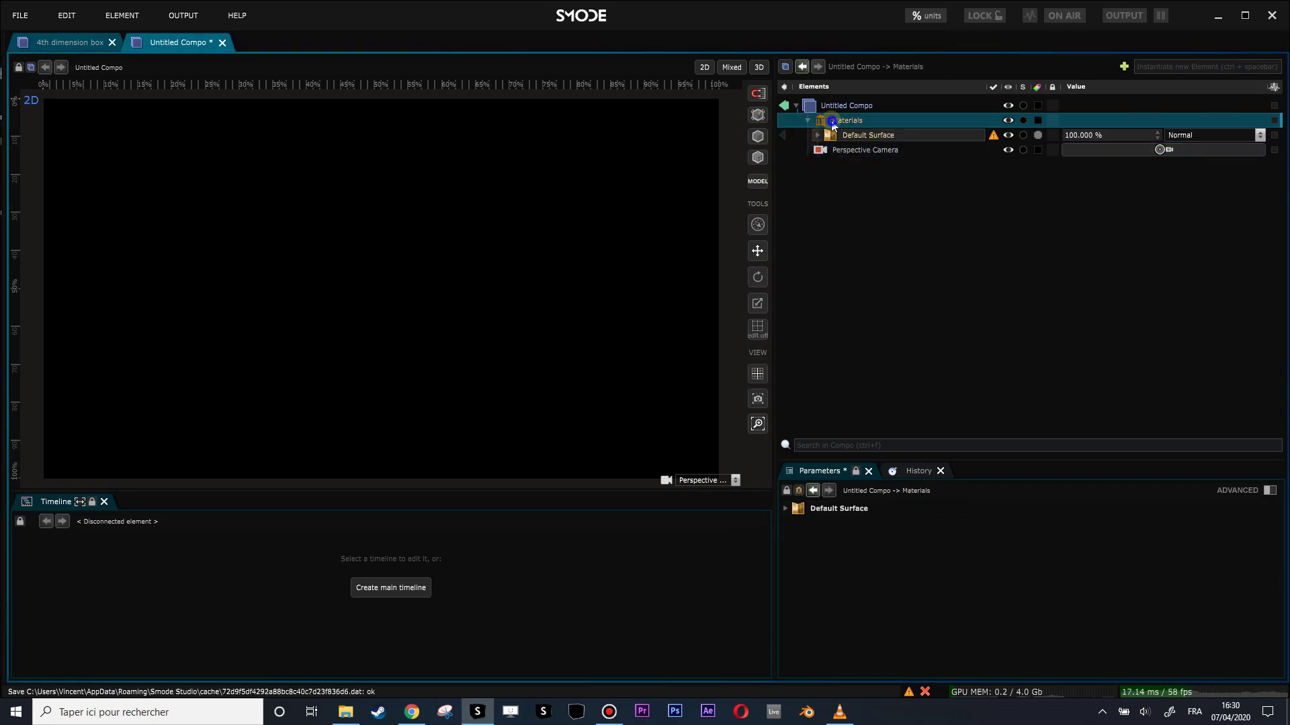
pyautogui.moveTo(772, 180)
pyautogui.click(856, 181)
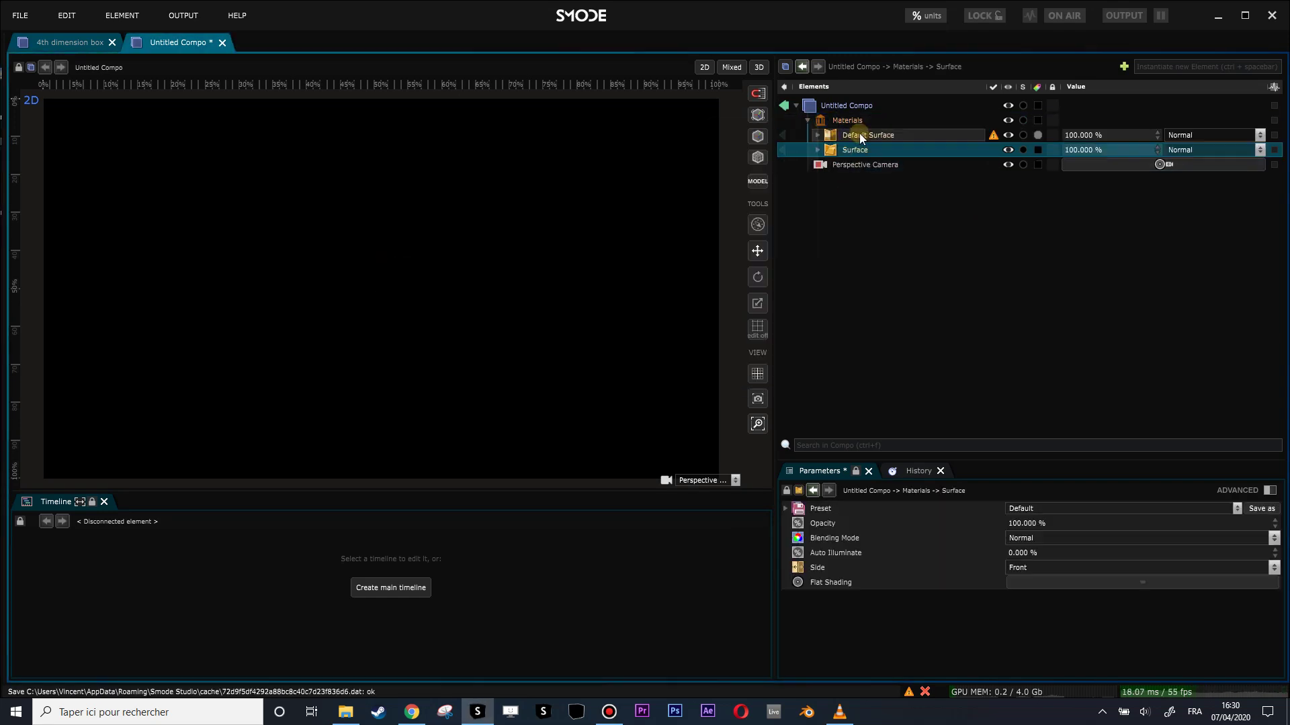
# Delete the Default Surface from the material bank and rename the new surface White.
pyautogui.click(861, 135)
pyautogui.press('Delete')
pyautogui.press('Return')
pyautogui.doubleClick(863, 135)
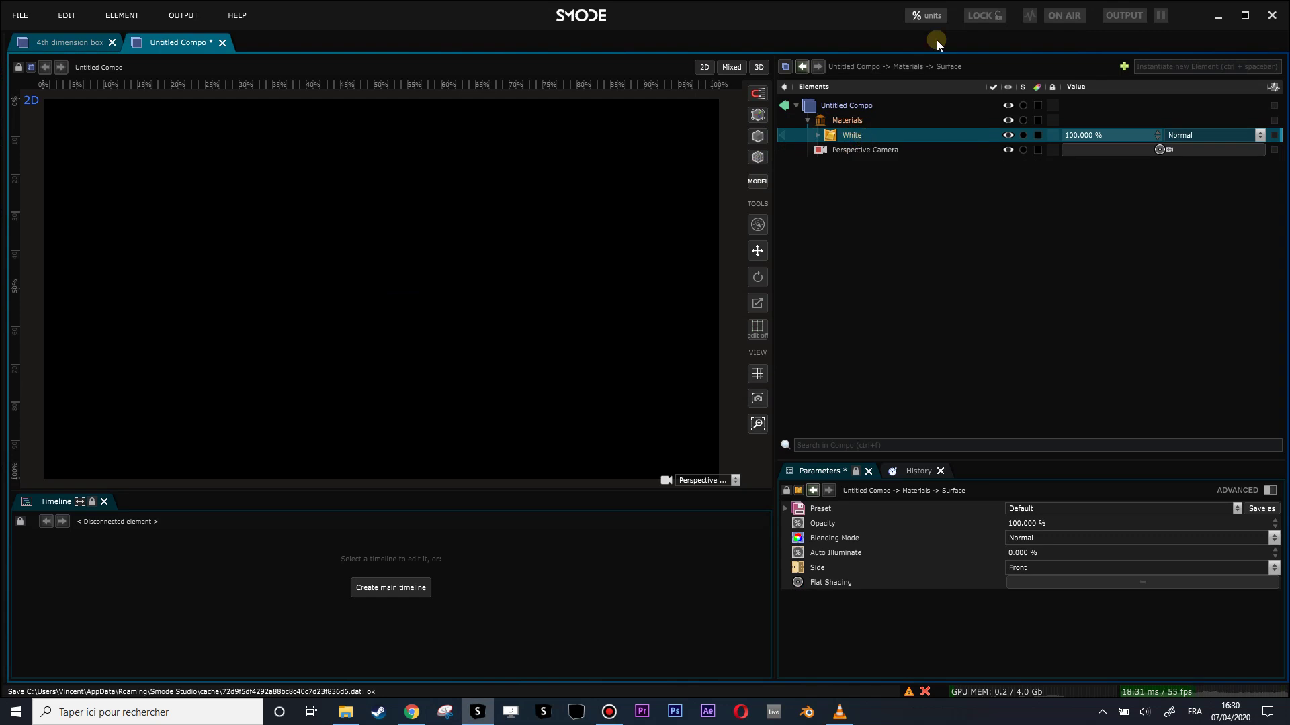
# Add a 3D box layer to the composition and collapse the Materials group in the element tree.
pyautogui.rightClick(818, 178)
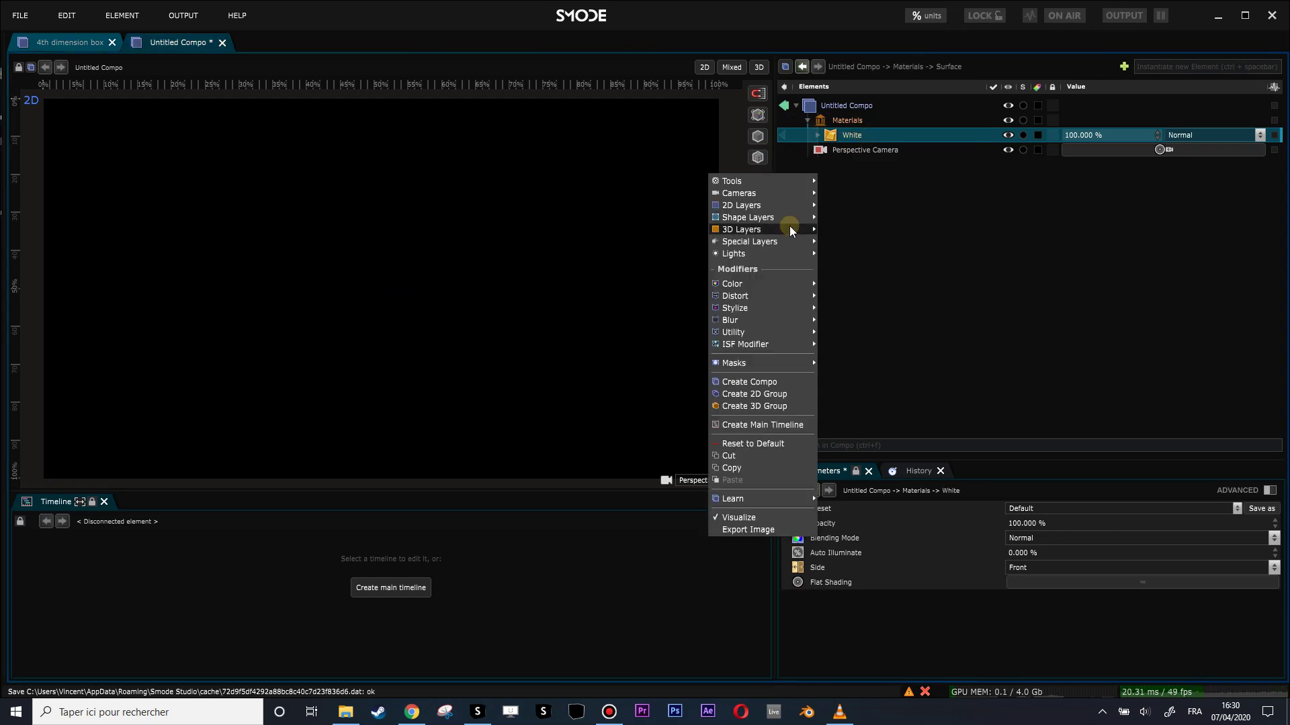
pyautogui.moveTo(788, 229)
pyautogui.click(855, 259)
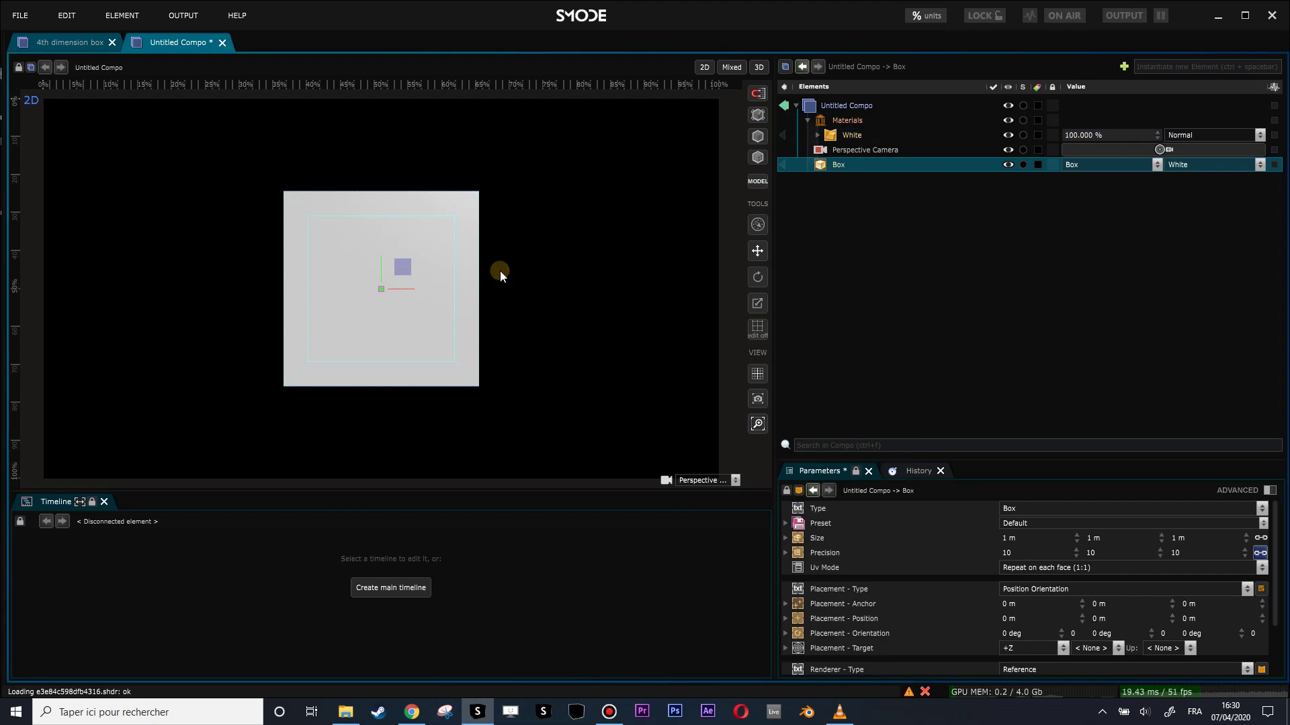
pyautogui.moveTo(499, 272); pyautogui.dragTo(543, 305)
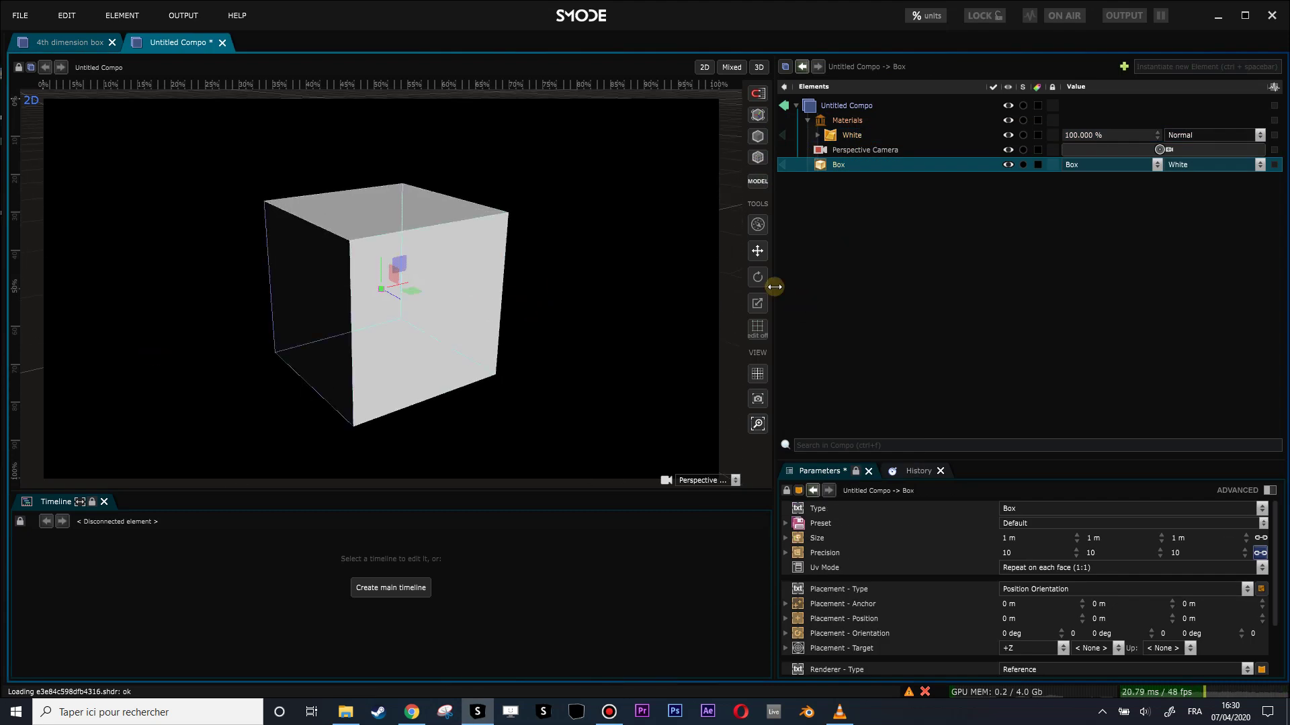
pyautogui.moveTo(774, 287); pyautogui.dragTo(834, 284)
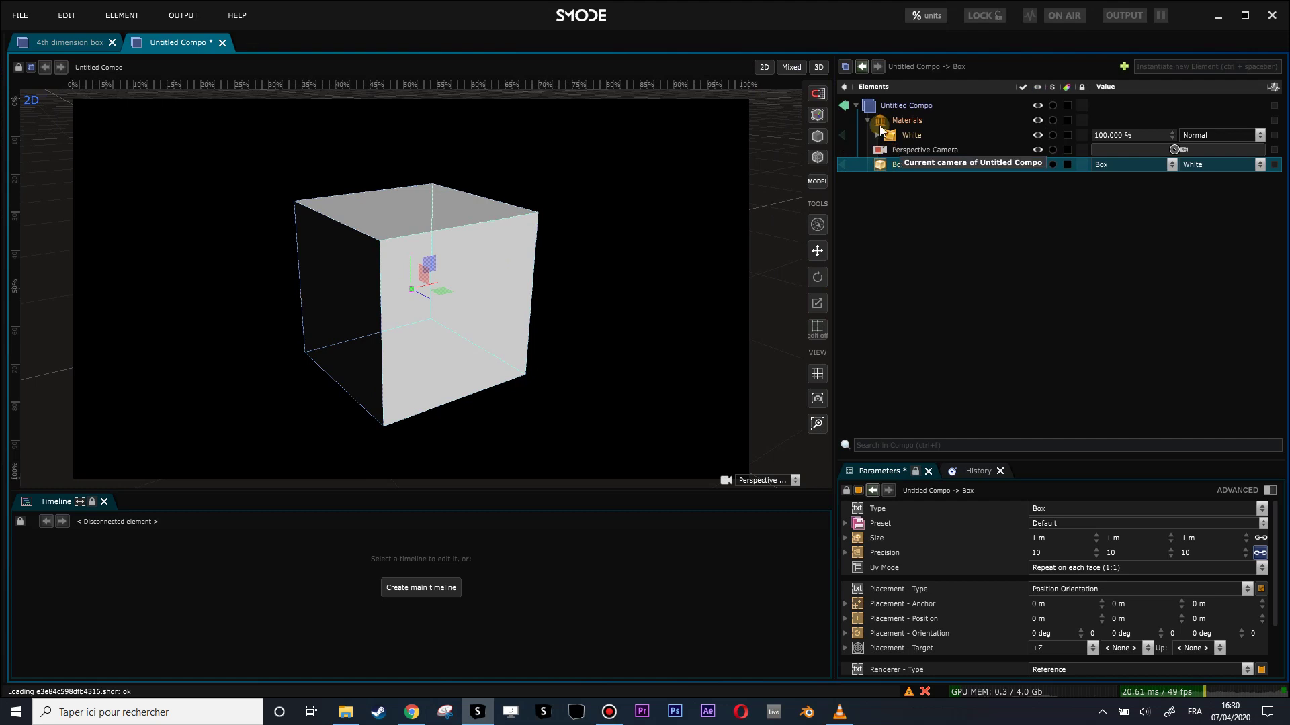
pyautogui.click(869, 121)
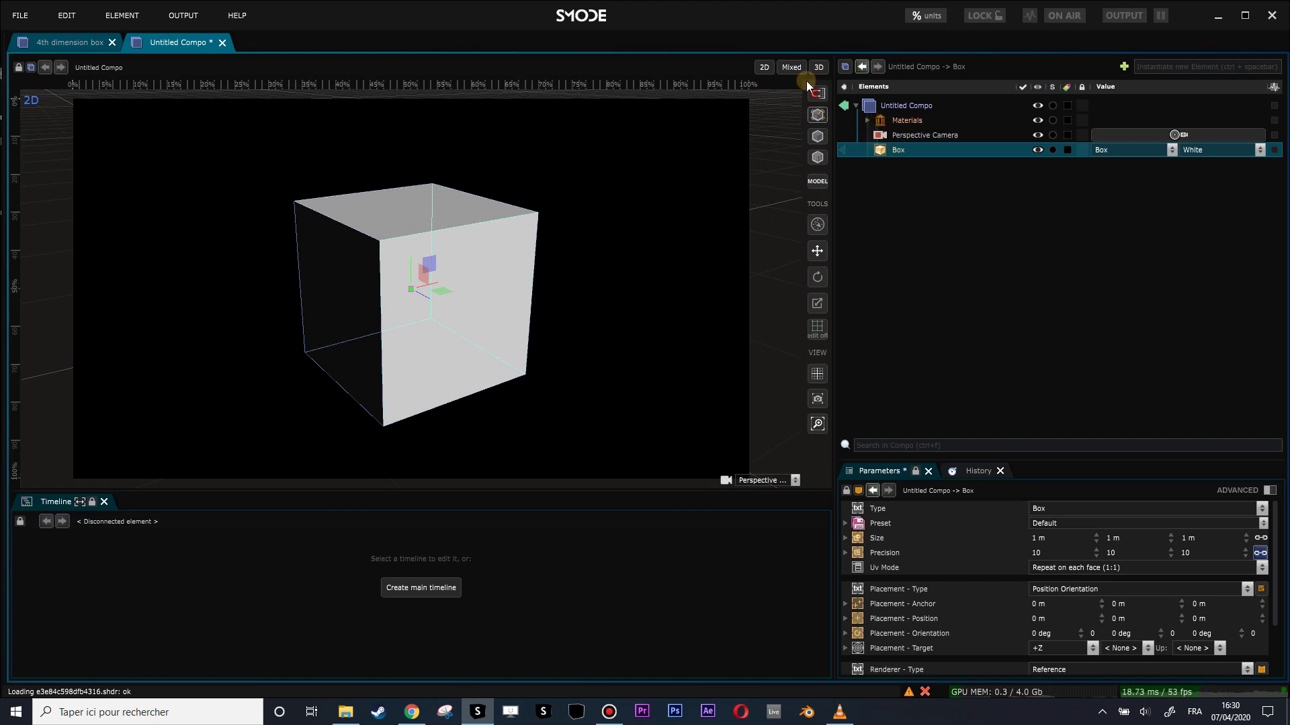
# Switch the viewport to the free 3D view and enlarge the parameters area for the box.
pyautogui.click(818, 67)
pyautogui.keyDown('alt'); pyautogui.moveTo(392, 274); pyautogui.dragTo(665, 262); pyautogui.keyUp('alt')
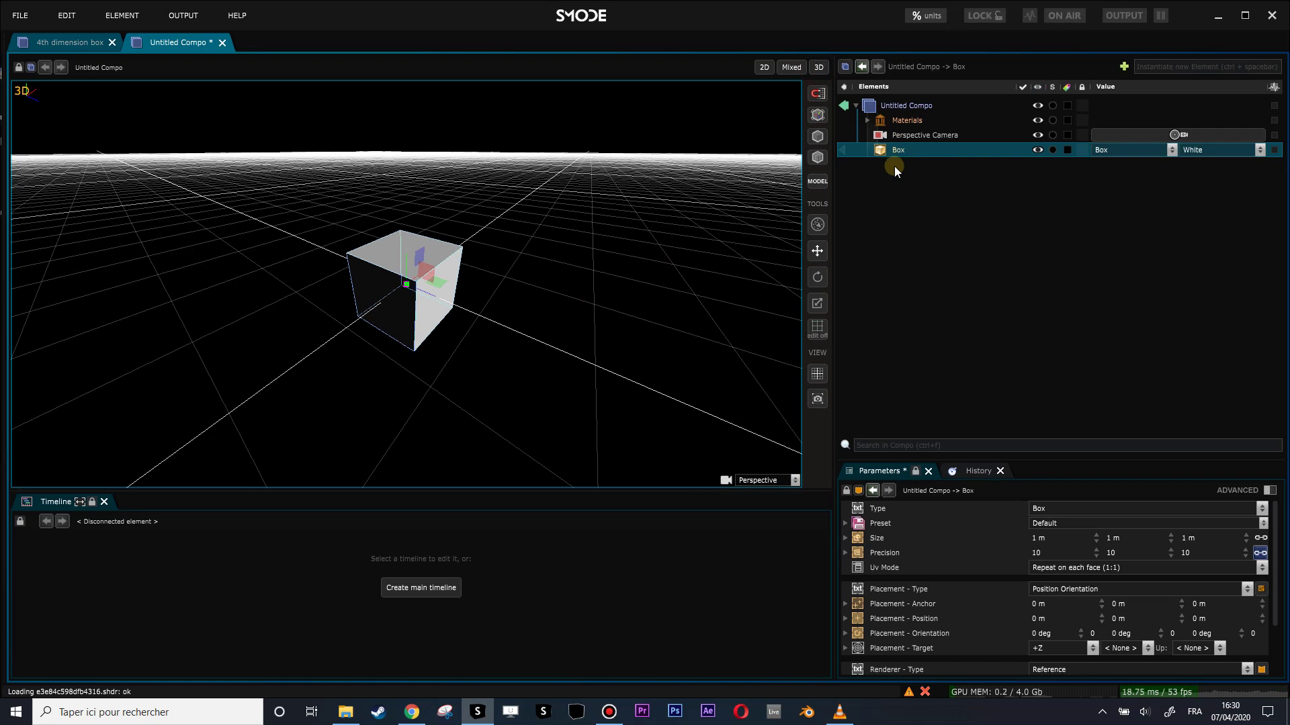
pyautogui.moveTo(481, 206); pyautogui.dragTo(618, 208, button='middle')
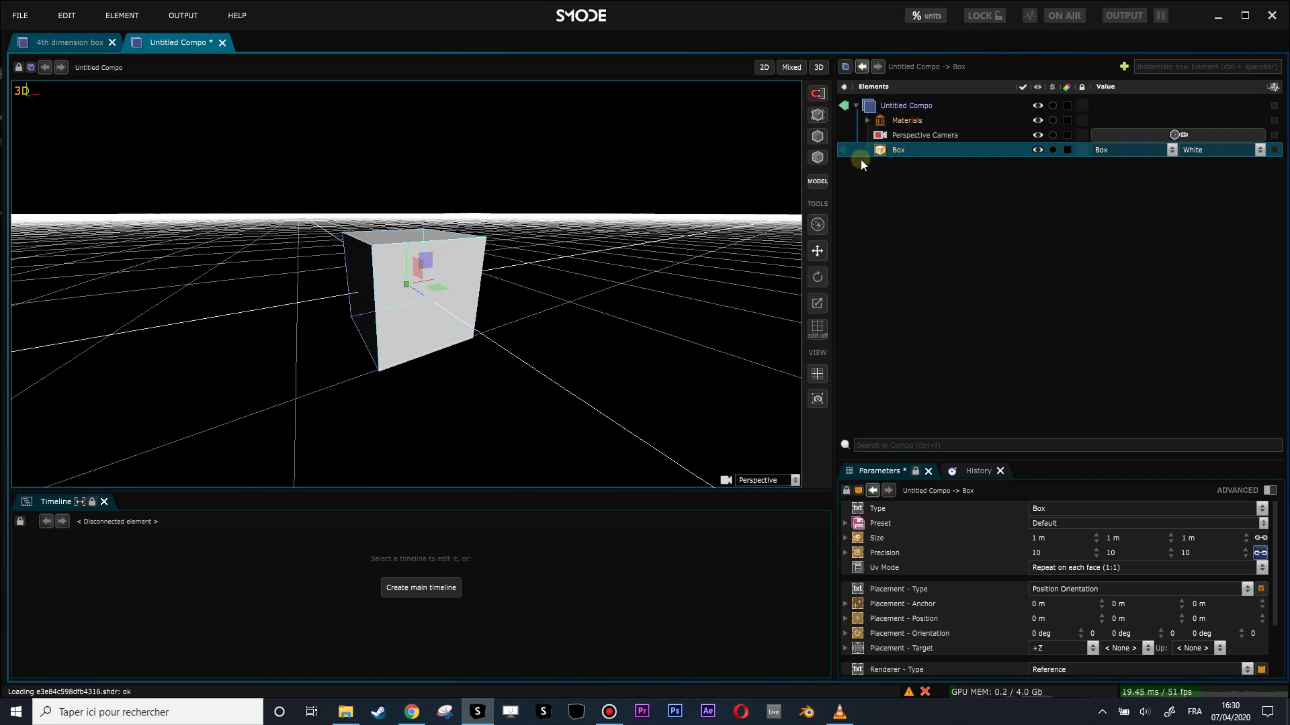
pyautogui.moveTo(437, 234); pyautogui.dragTo(434, 285, button='middle')
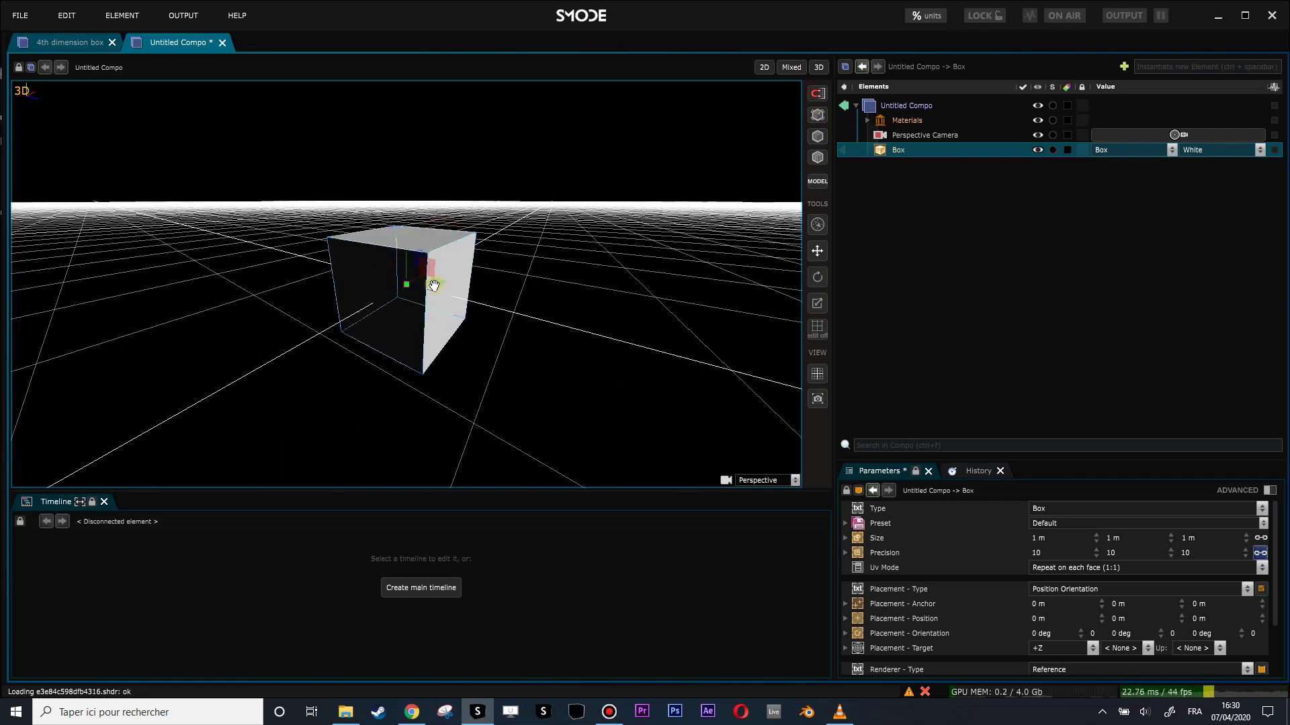
pyautogui.moveTo(1061, 462); pyautogui.dragTo(1046, 296)
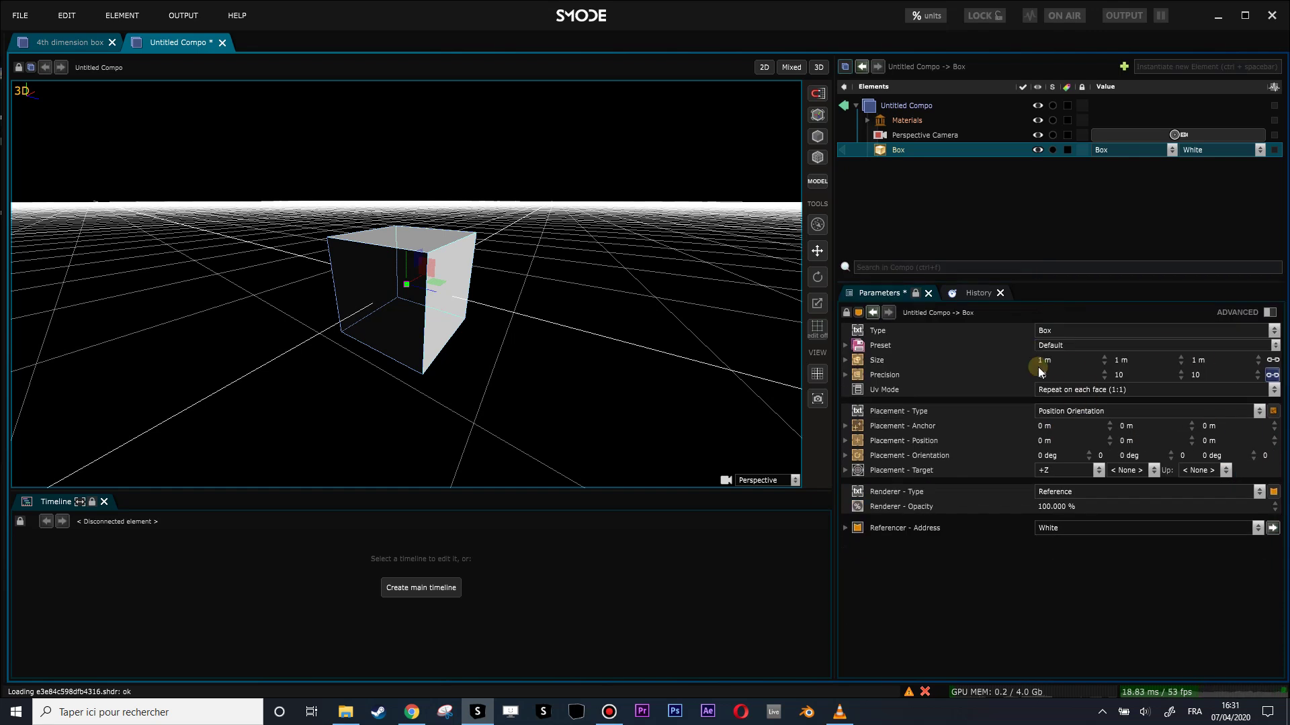
pyautogui.moveTo(1014, 281); pyautogui.dragTo(1007, 340)
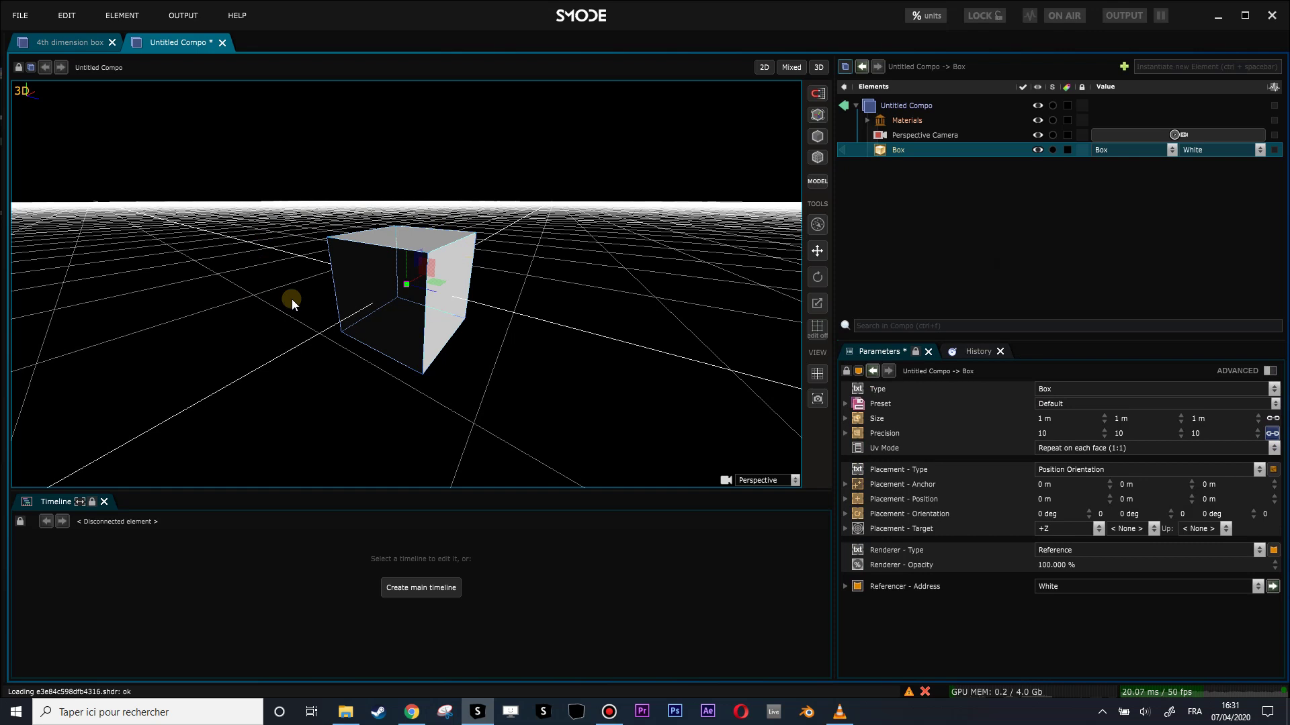
# Add a 3D plane layer named Mountain and enlarge it to 11.97 m by 11.97 m.
pyautogui.rightClick(900, 186)
pyautogui.moveTo(832, 248)
pyautogui.click(936, 268)
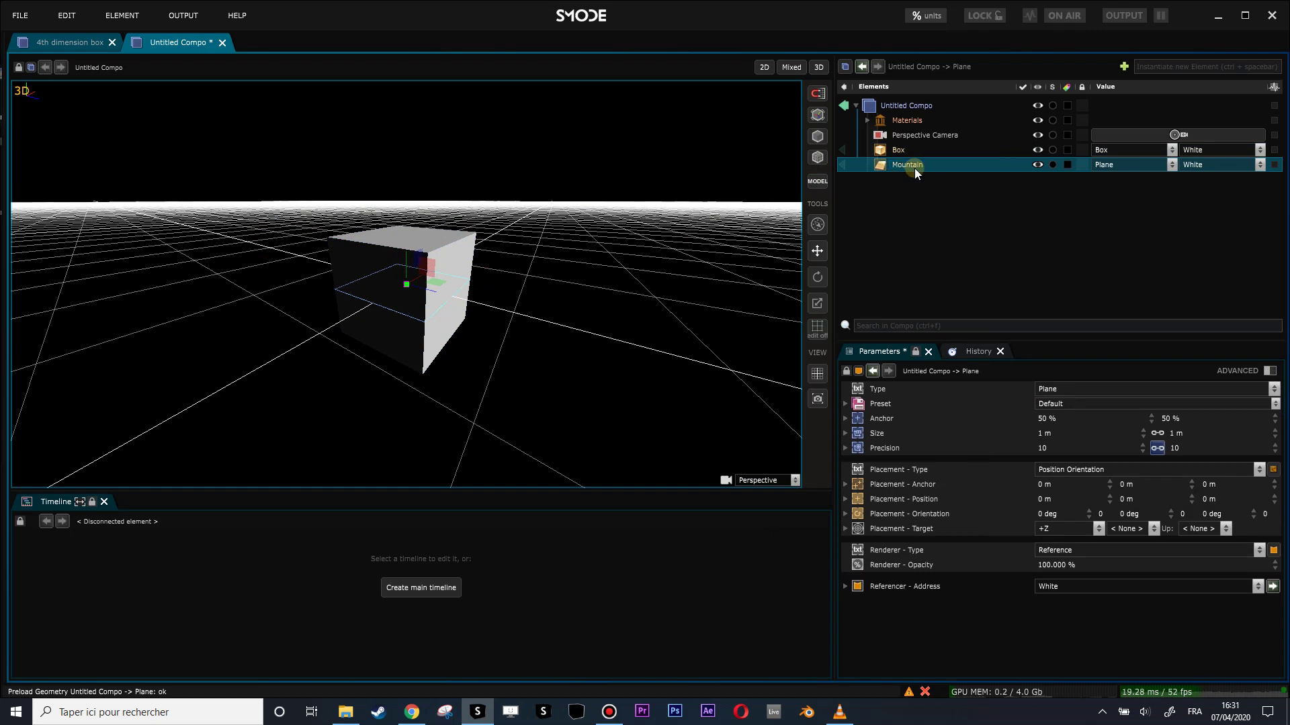
pyautogui.moveTo(1207, 433); pyautogui.dragTo(1206, 359)
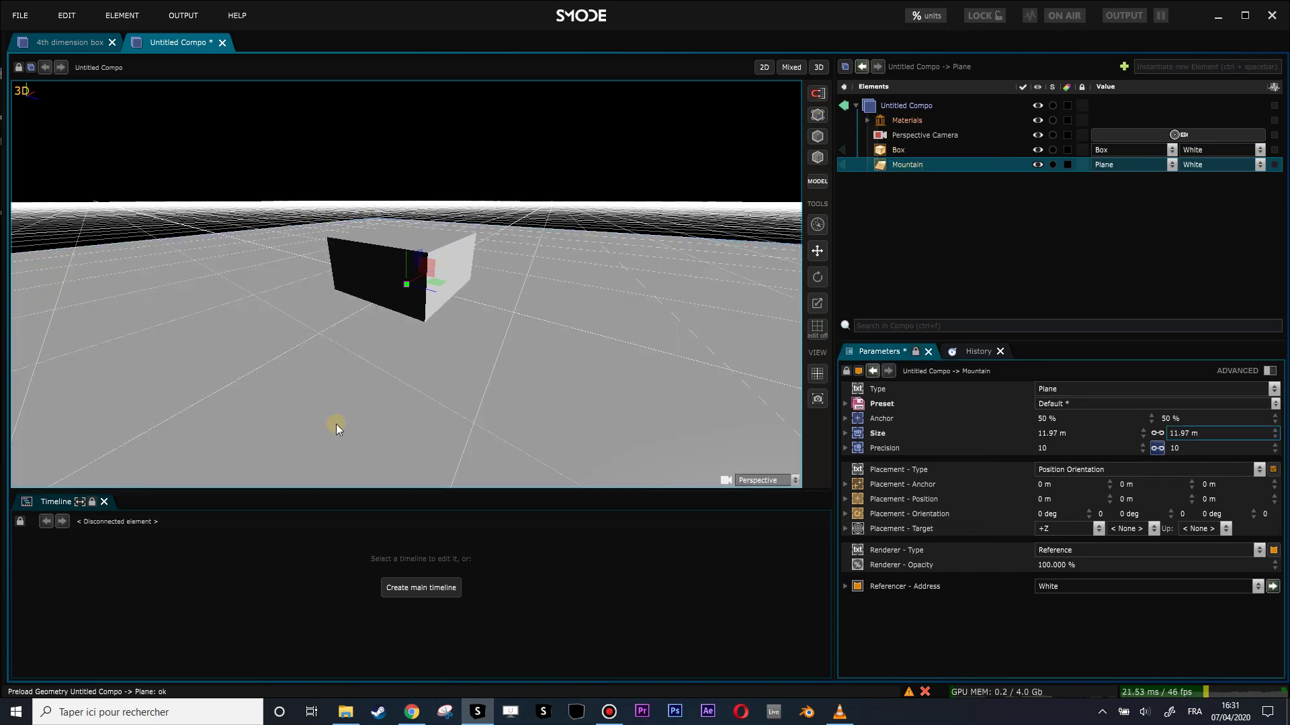
# Move the Mountain plane behind the box and down to its base, at about -0.48 m in Y and -5.28 m in Z.
pyautogui.scroll(-5, 415, 267)
pyautogui.moveTo(415, 266); pyautogui.dragTo(425, 287, button='middle')
pyautogui.moveTo(437, 290)
pyautogui.mouseDown()
pyautogui.moveTo(461, 288)
pyautogui.moveTo(416, 290)
pyautogui.mouseUp()
pyautogui.moveTo(416, 290)
pyautogui.mouseDown(button='middle')
pyautogui.moveTo(429, 280)
pyautogui.moveTo(446, 300)
pyautogui.moveTo(431, 275)
pyautogui.mouseUp(button='middle')
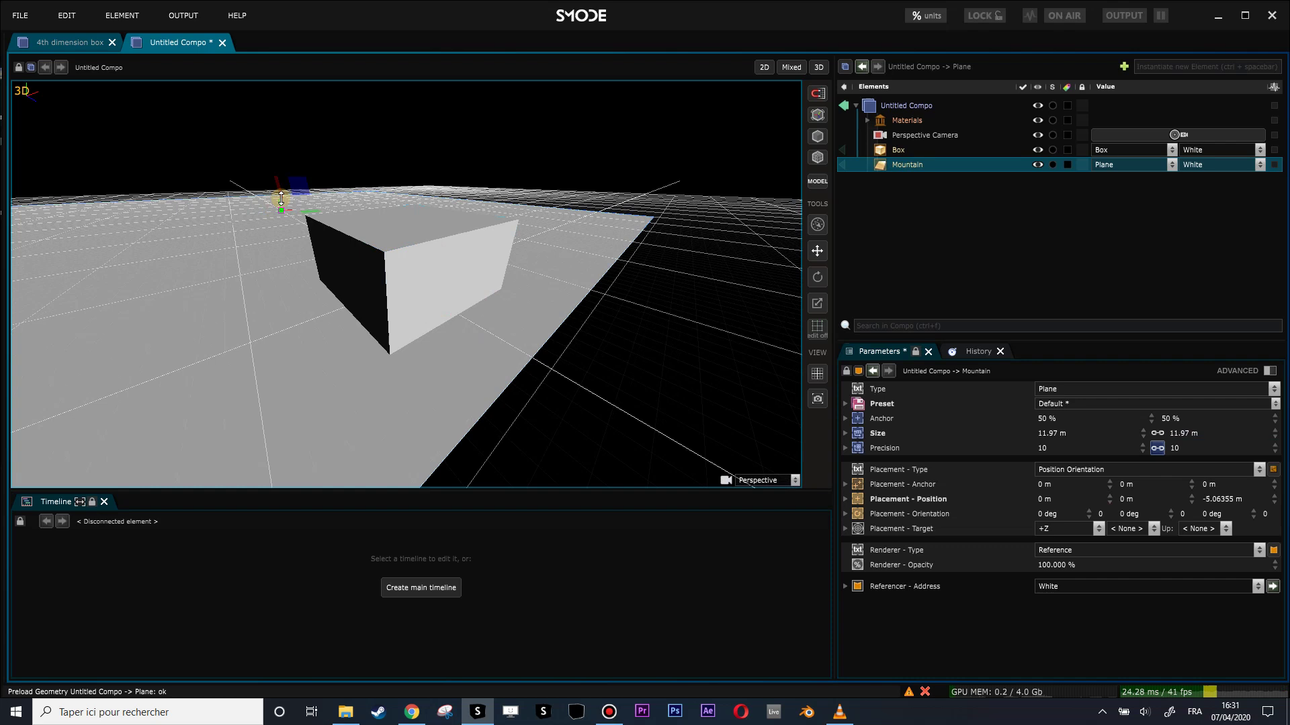
pyautogui.moveTo(281, 200); pyautogui.dragTo(287, 217)
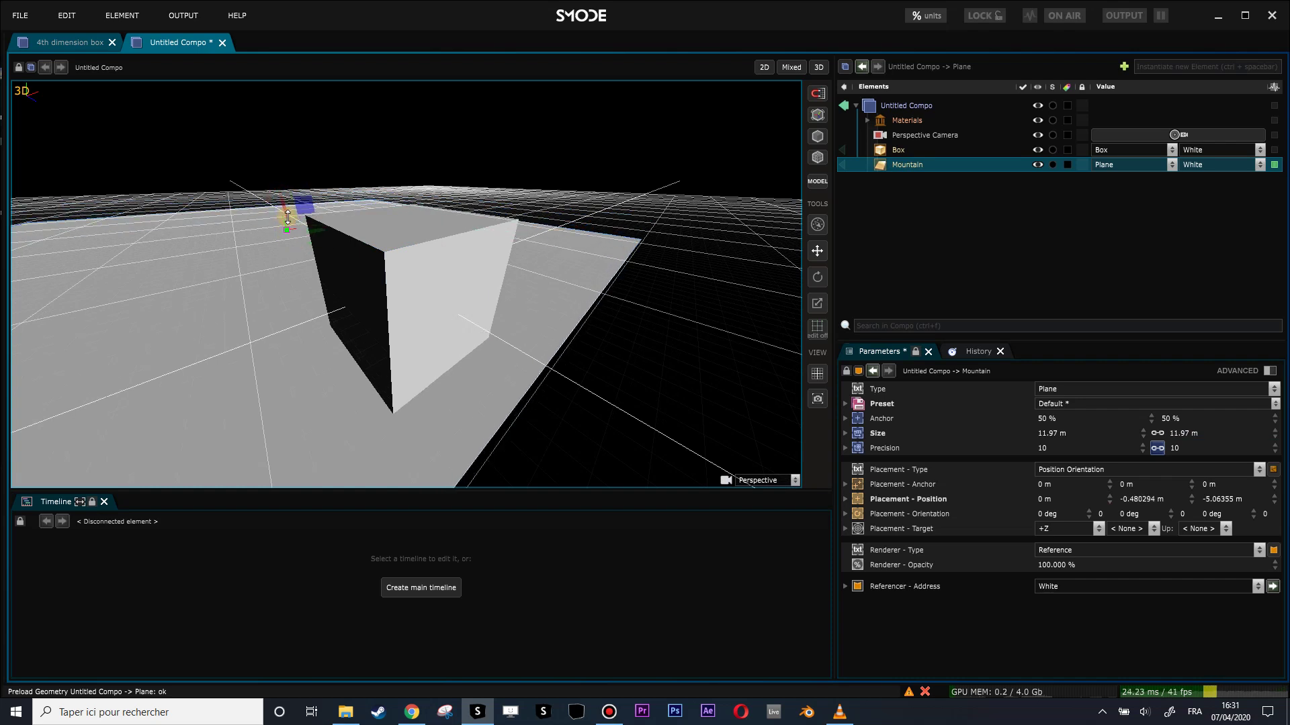
pyautogui.moveTo(293, 313); pyautogui.dragTo(250, 324, button='middle')
pyautogui.moveTo(267, 291)
pyautogui.mouseDown()
pyautogui.moveTo(247, 289)
pyautogui.moveTo(259, 290)
pyautogui.mouseUp()
# Add a Displace modifier to the Mountain plane and give the modifier a Layer mask.
pyautogui.rightClick(893, 166)
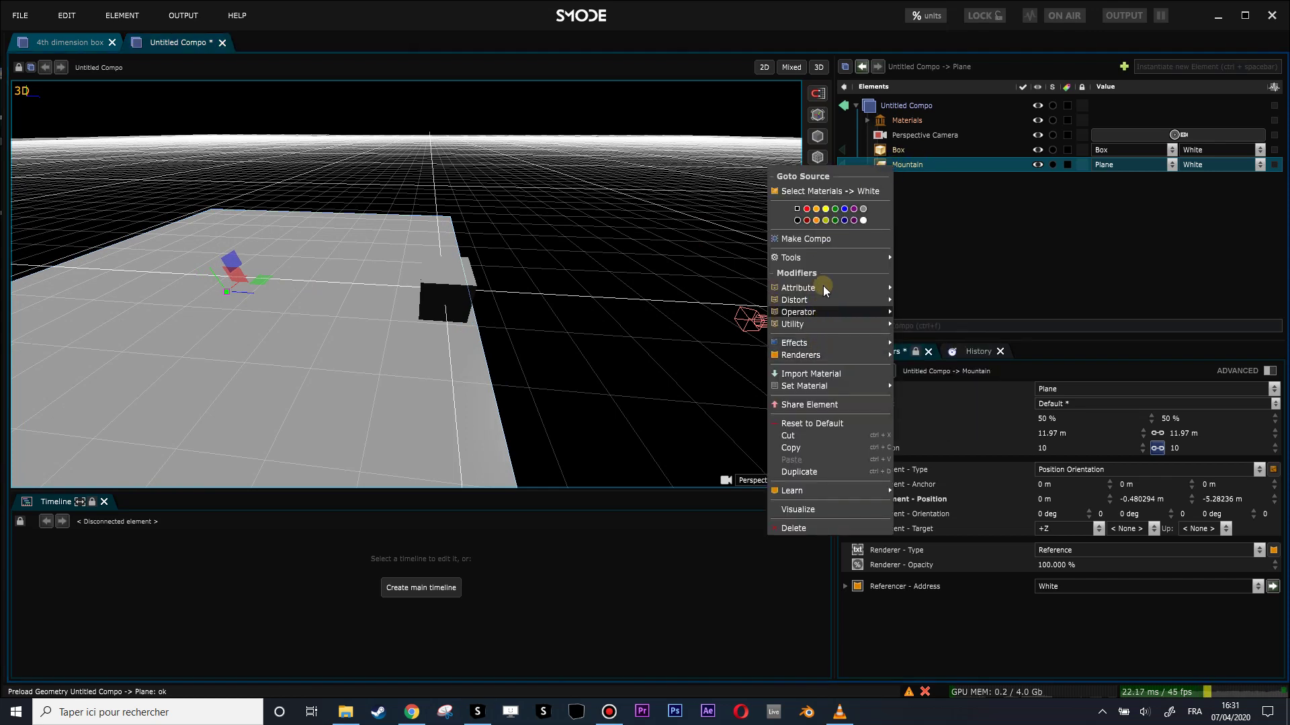
pyautogui.moveTo(822, 300)
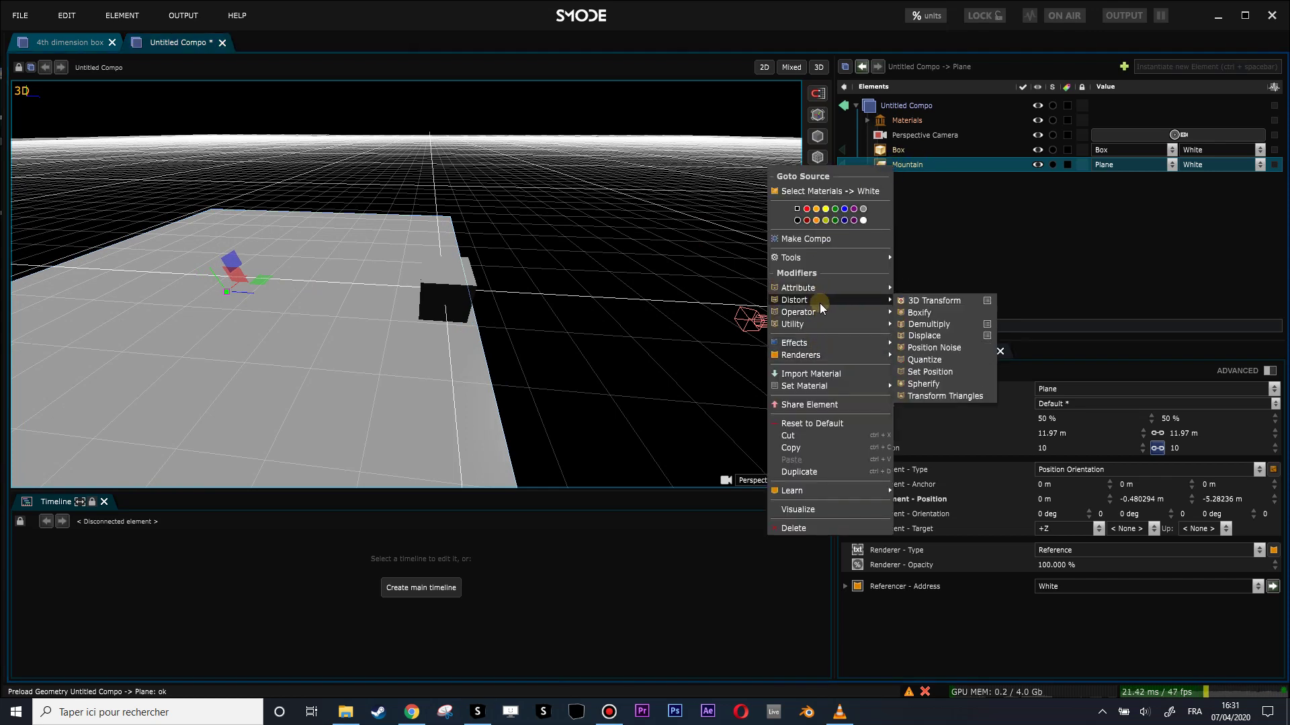
pyautogui.click(948, 337)
pyautogui.rightClick(906, 182)
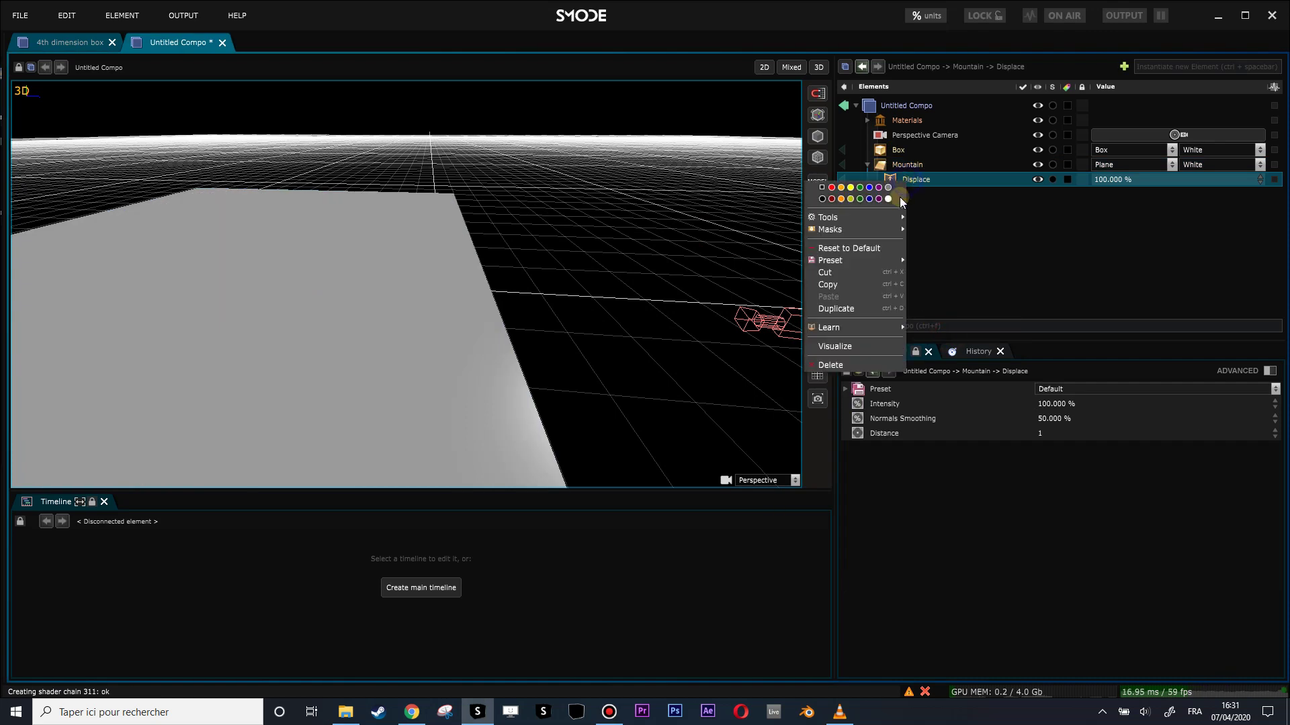
pyautogui.moveTo(840, 229)
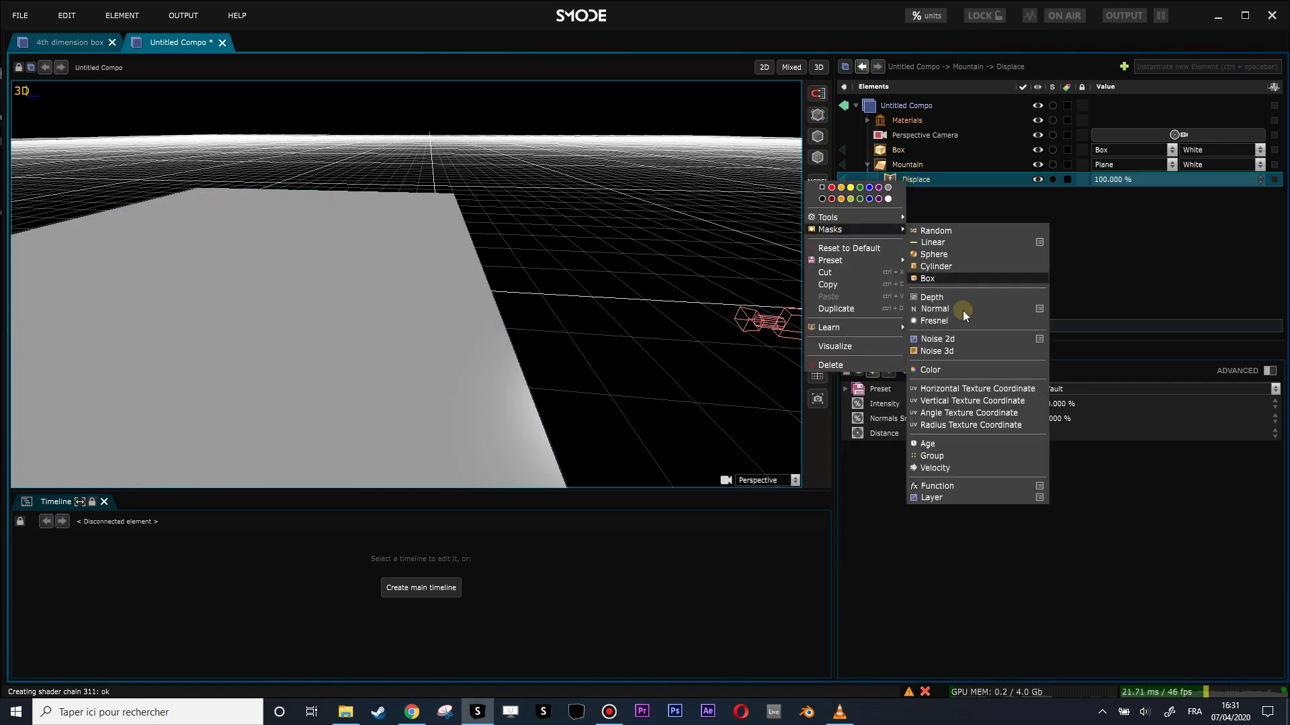
pyautogui.click(975, 494)
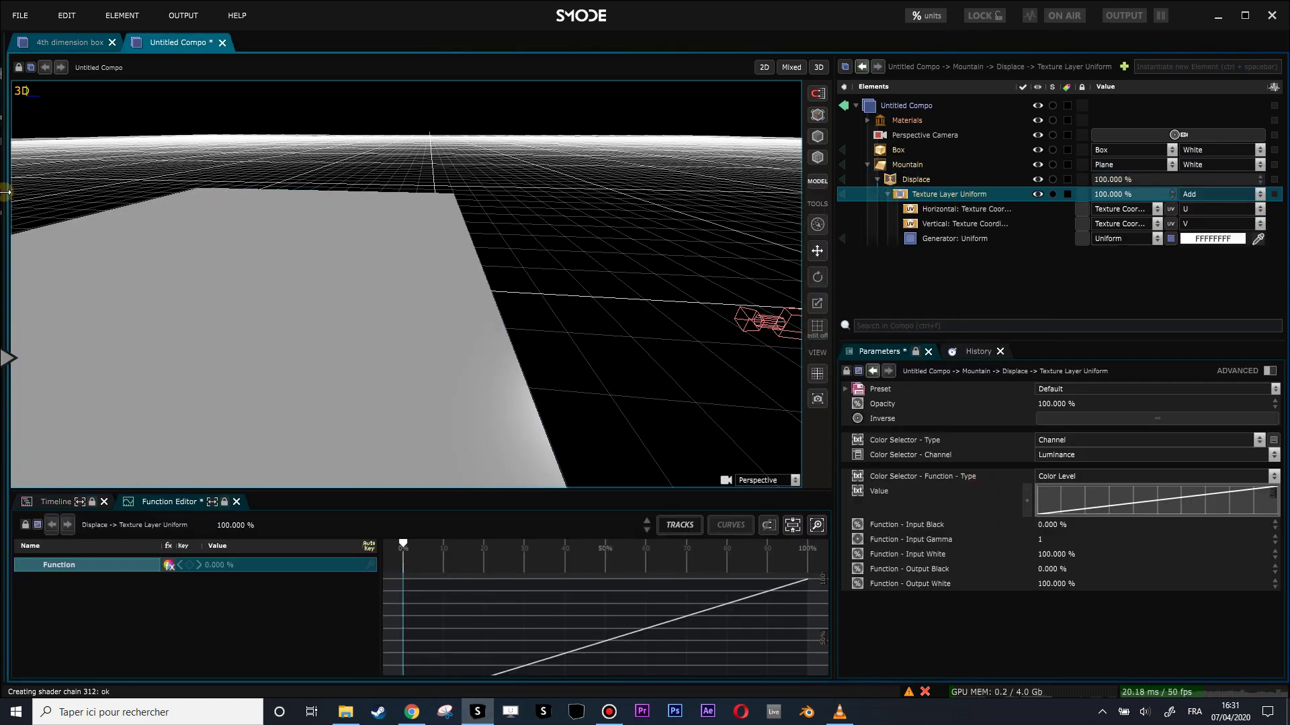
# Find Smode_Heightmap.png in the media library and use it as the generator of the Displace modifier's texture layer mask.
pyautogui.click(5, 192)
pyautogui.click(98, 454)
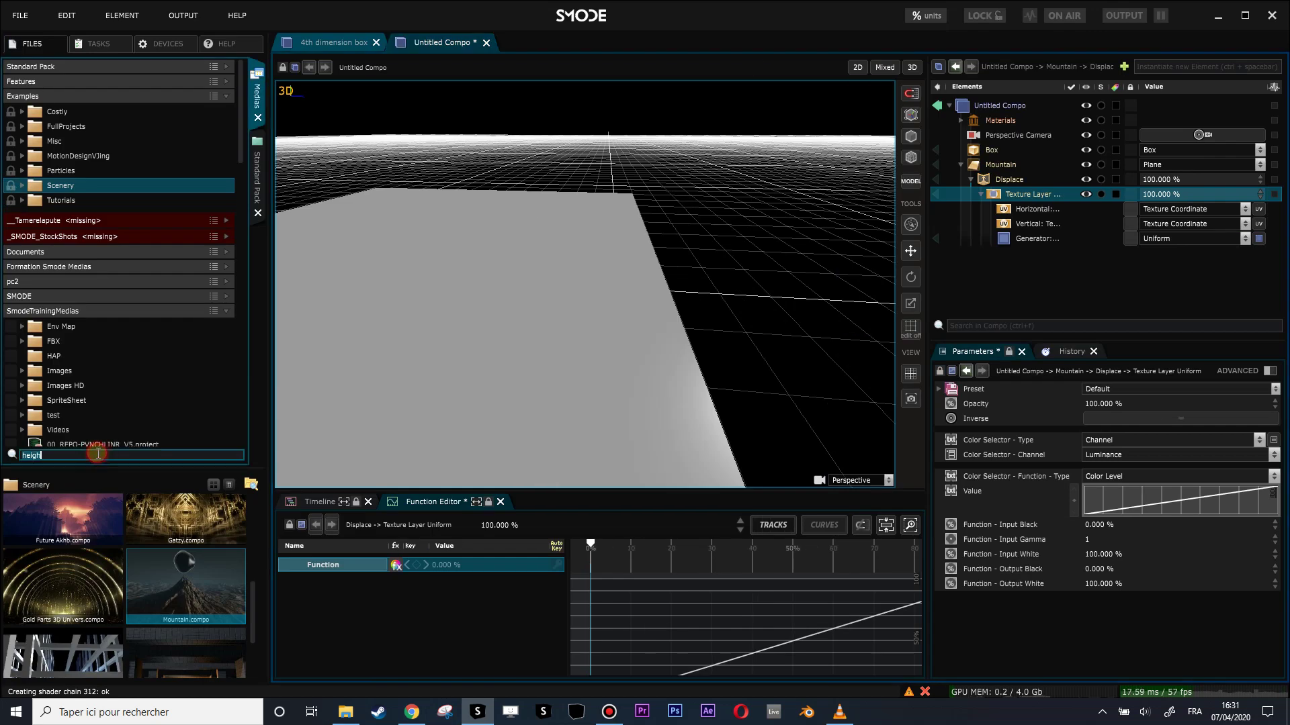
pyautogui.write('t')
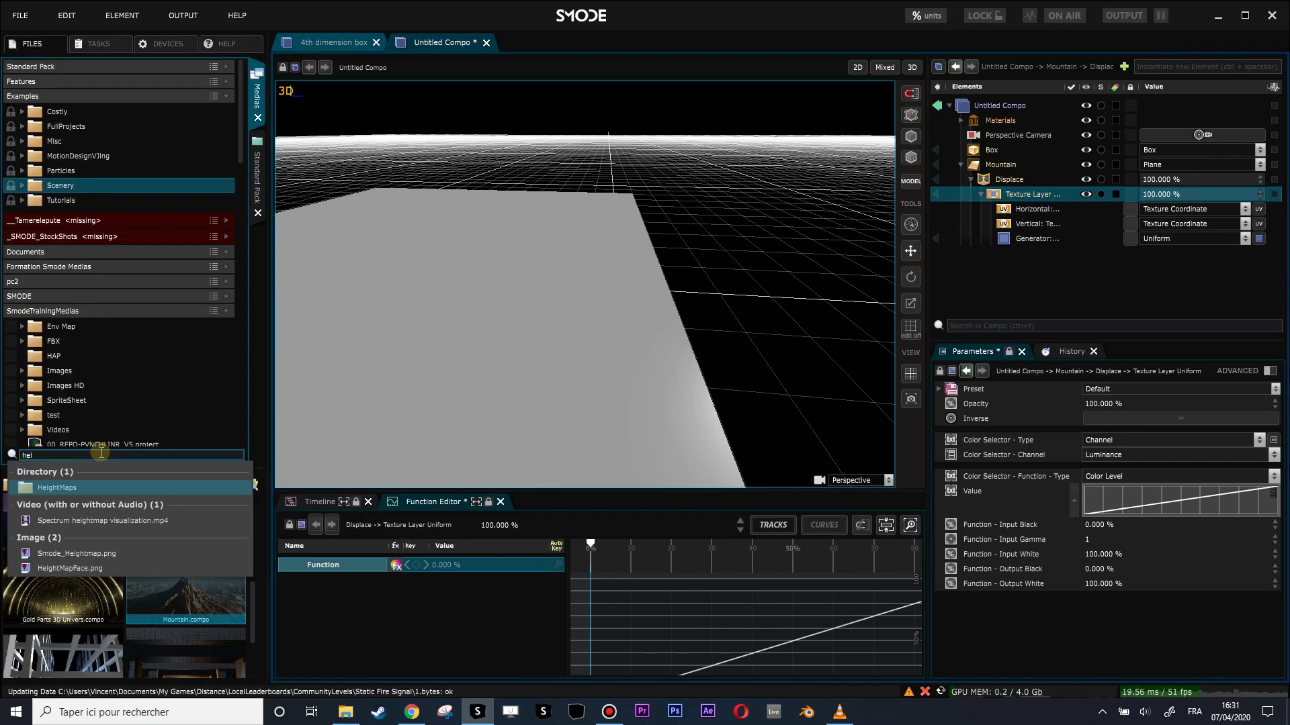
pyautogui.click(74, 553)
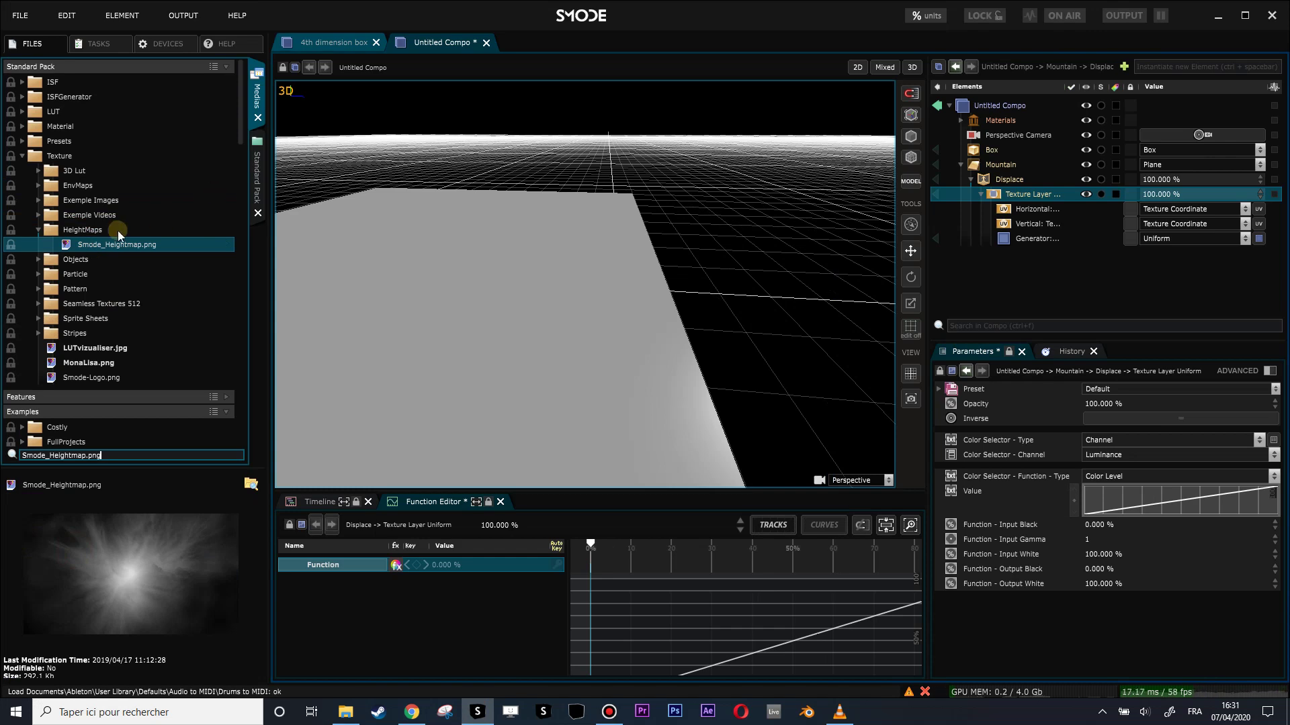
pyautogui.moveTo(79, 248); pyautogui.dragTo(1037, 238)
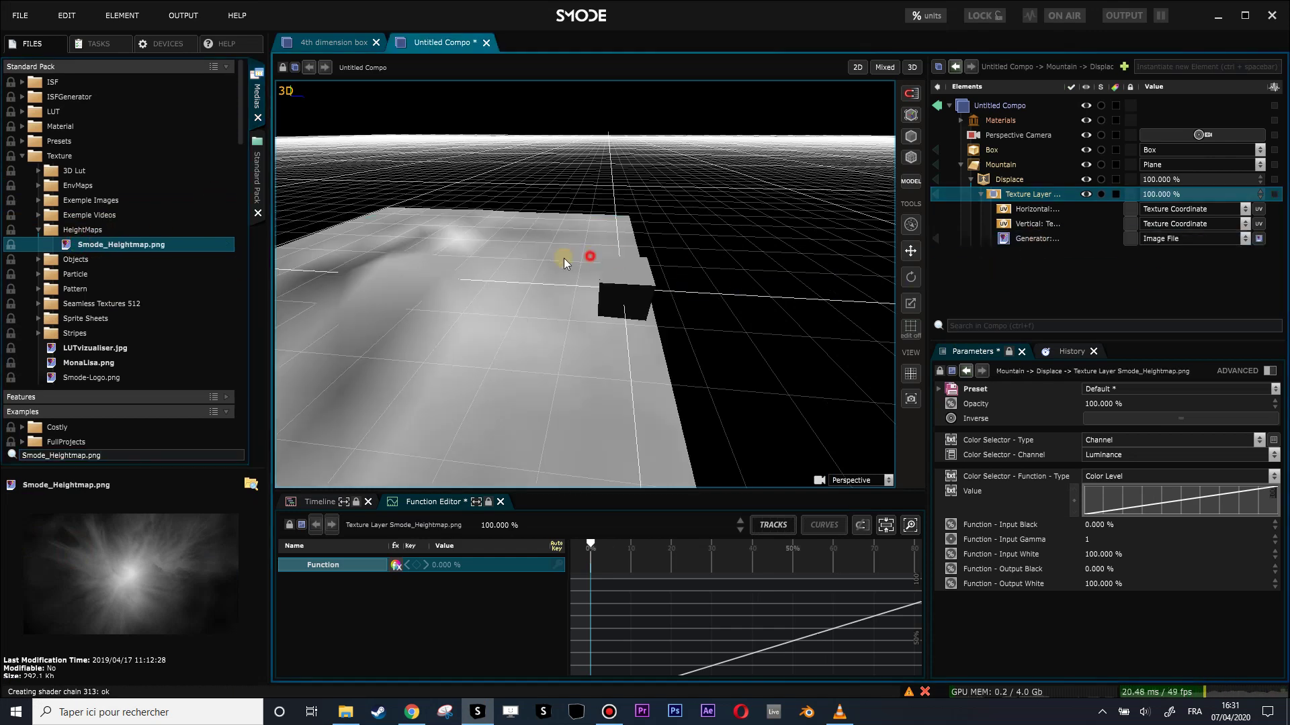
pyautogui.moveTo(564, 258); pyautogui.dragTo(495, 251)
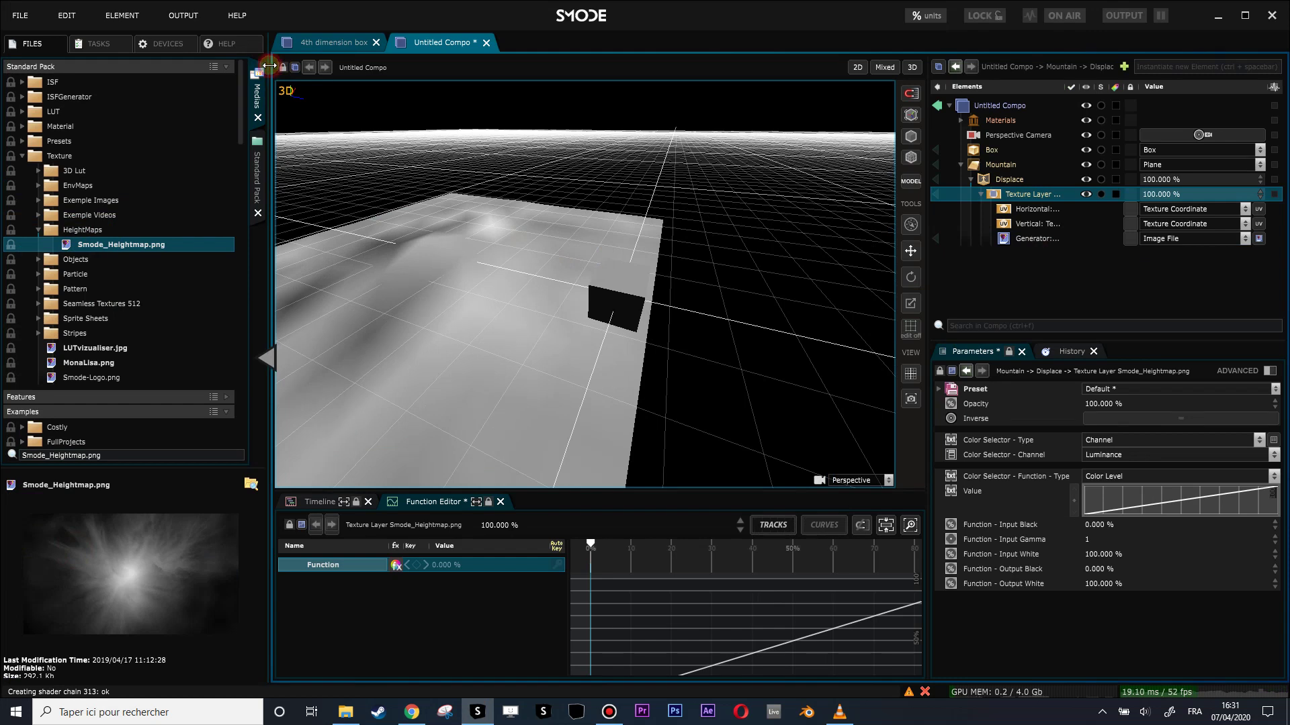
pyautogui.click(269, 65)
pyautogui.moveTo(433, 215); pyautogui.dragTo(403, 225)
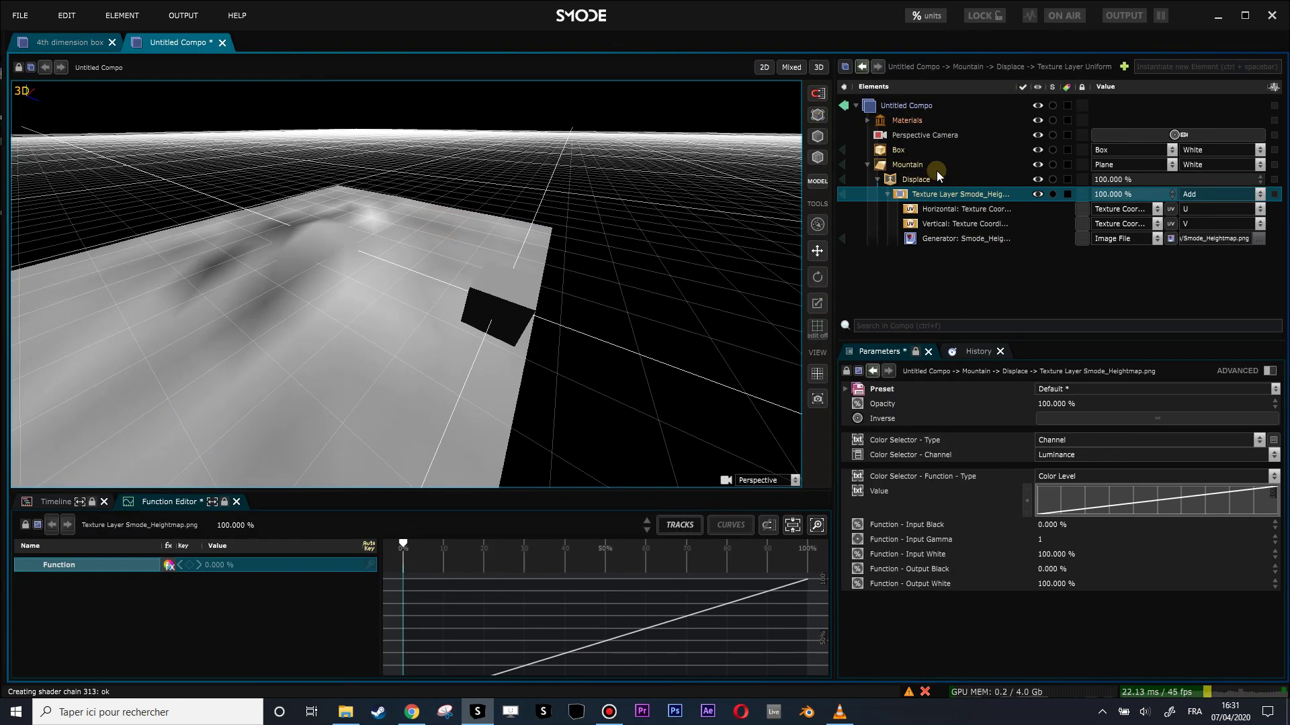
# Raise the Mountain plane's linked precision to 213 and set its Displace modifier's distance to 1.92.
pyautogui.click(908, 164)
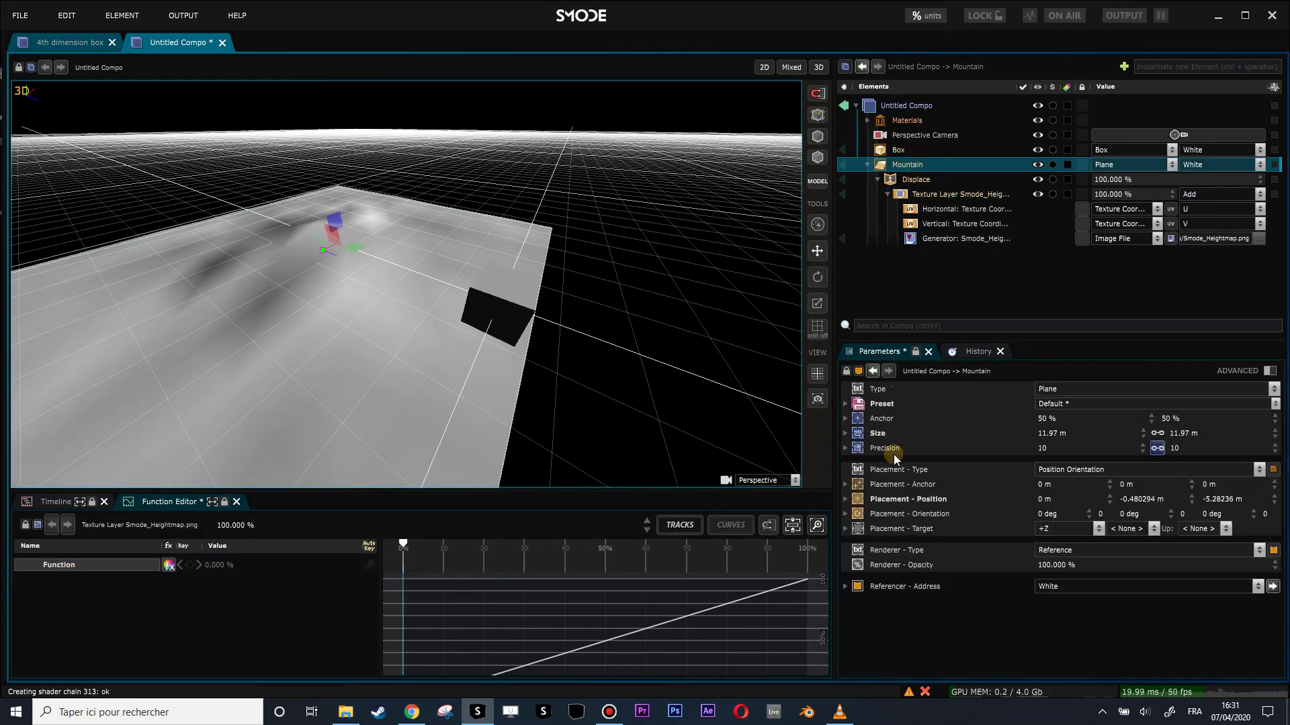
pyautogui.click(1060, 452)
pyautogui.moveTo(1060, 452); pyautogui.dragTo(1149, 452)
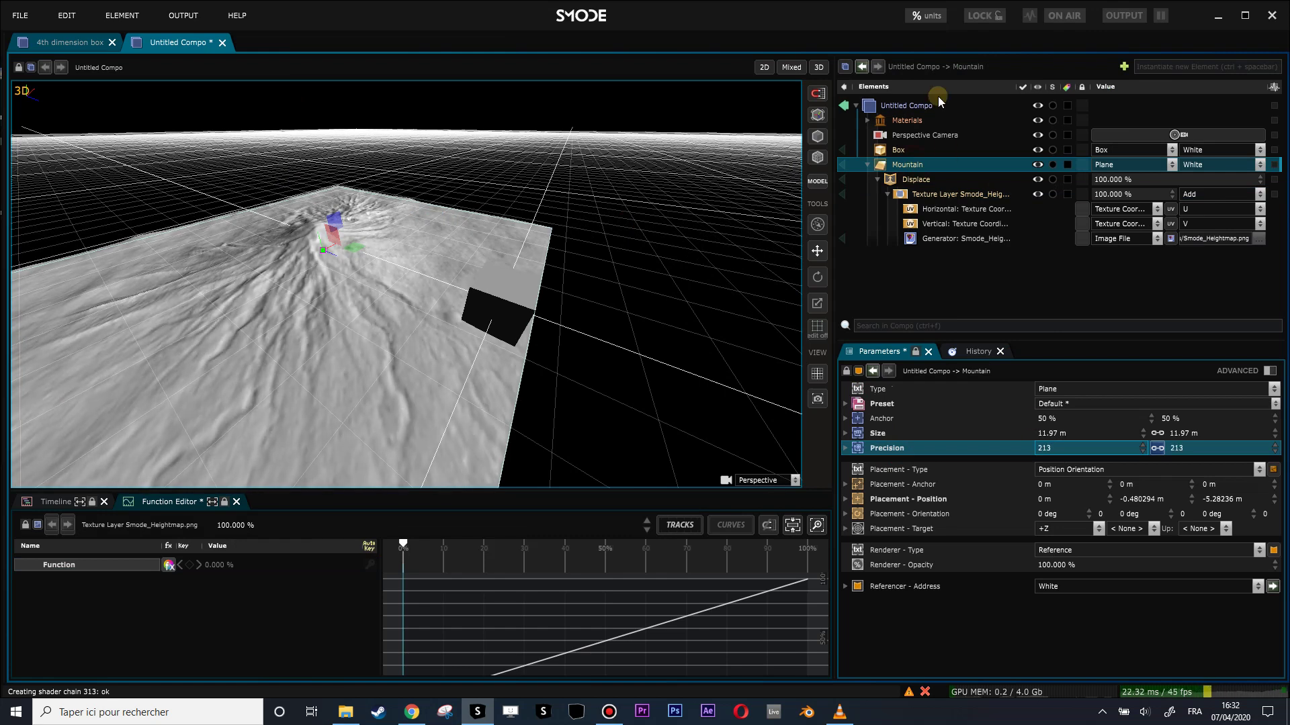
pyautogui.click(915, 180)
pyautogui.moveTo(1055, 433); pyautogui.dragTo(1118, 433)
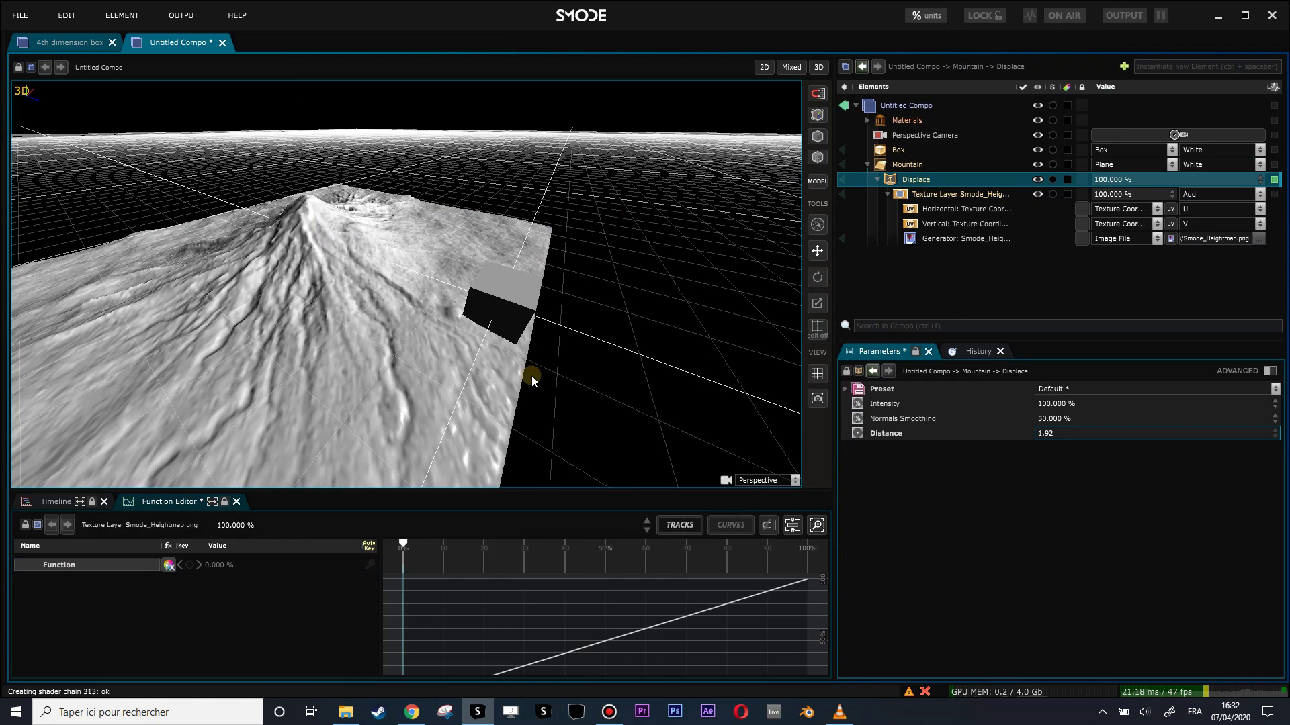
# Move the Mountain plane farther behind the box, to about -6.04 m in Z.
pyautogui.click(904, 165)
pyautogui.moveTo(299, 247); pyautogui.dragTo(399, 275)
pyautogui.keyDown('alt'); pyautogui.moveTo(443, 283); pyautogui.dragTo(388, 341, button='right'); pyautogui.keyUp('alt')
pyautogui.moveTo(388, 341); pyautogui.dragTo(959, 146)
# Increase the Mountain's Displace distance to about 2.94 and collapse the Mountain layer.
pyautogui.click(927, 181)
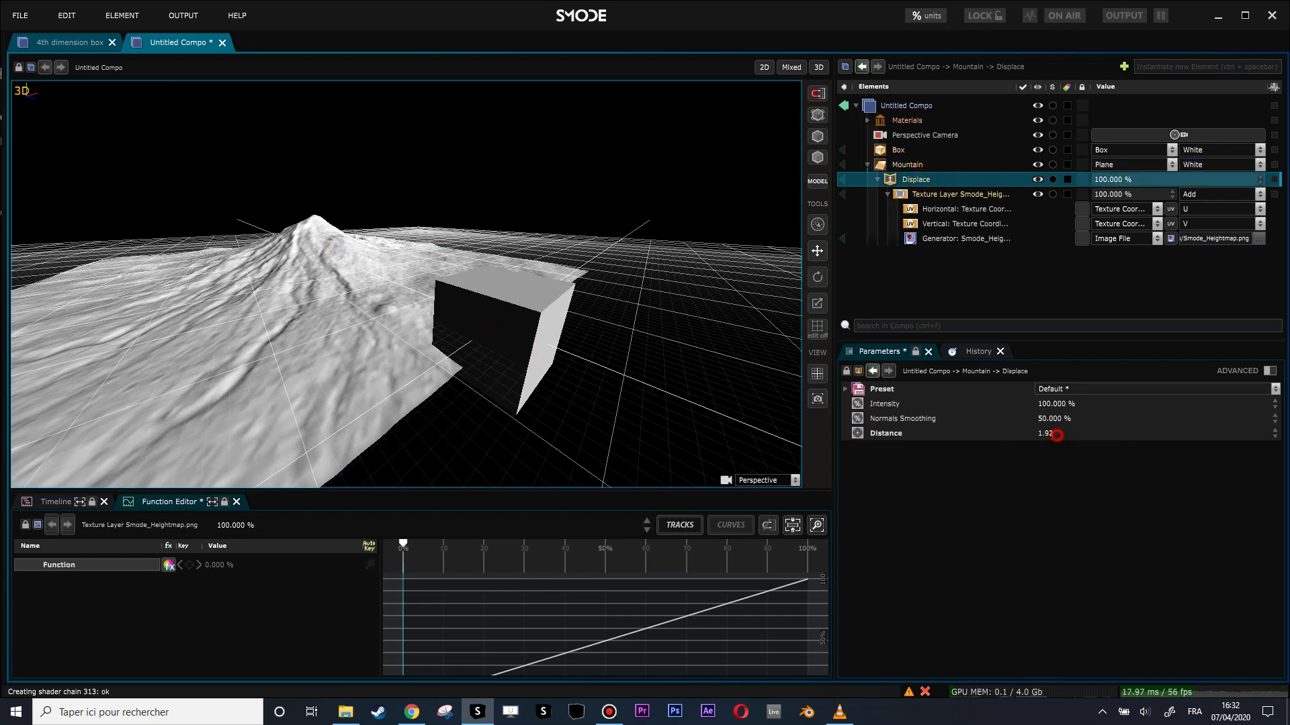
pyautogui.moveTo(1057, 436); pyautogui.dragTo(1091, 435)
pyautogui.moveTo(537, 336)
pyautogui.mouseDown()
pyautogui.moveTo(486, 320)
pyautogui.moveTo(605, 371)
pyautogui.moveTo(441, 345)
pyautogui.moveTo(547, 350)
pyautogui.moveTo(494, 325)
pyautogui.moveTo(538, 349)
pyautogui.moveTo(513, 309)
pyautogui.moveTo(475, 329)
pyautogui.moveTo(558, 321)
pyautogui.mouseUp()
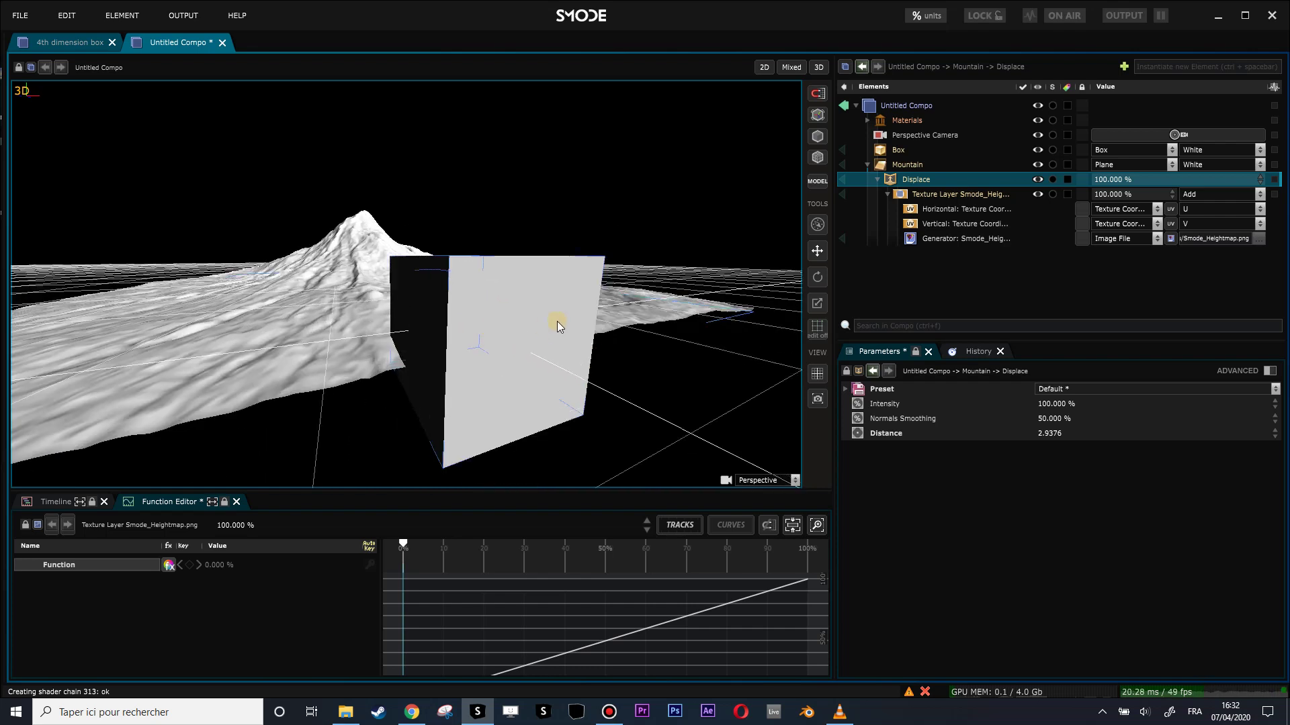
pyautogui.click(867, 166)
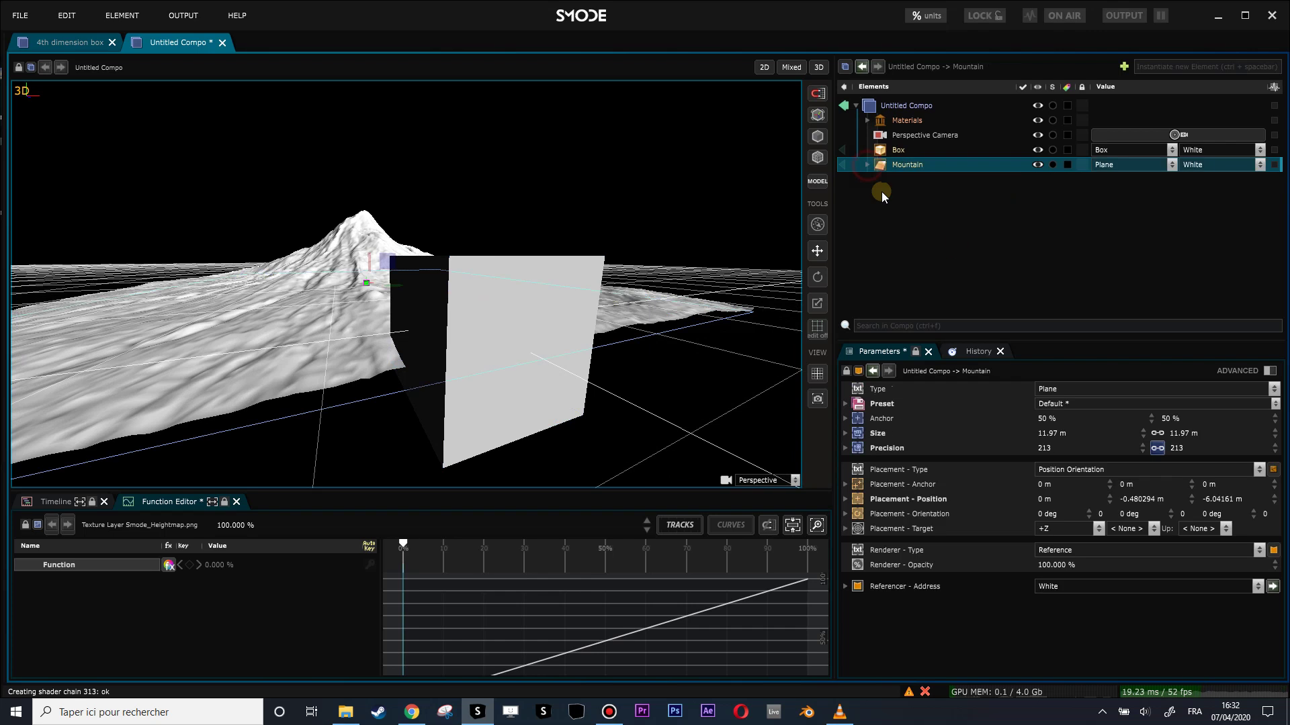
# Show the Box's advanced parameters and test switching its positive Z face off and on.
pyautogui.click(894, 149)
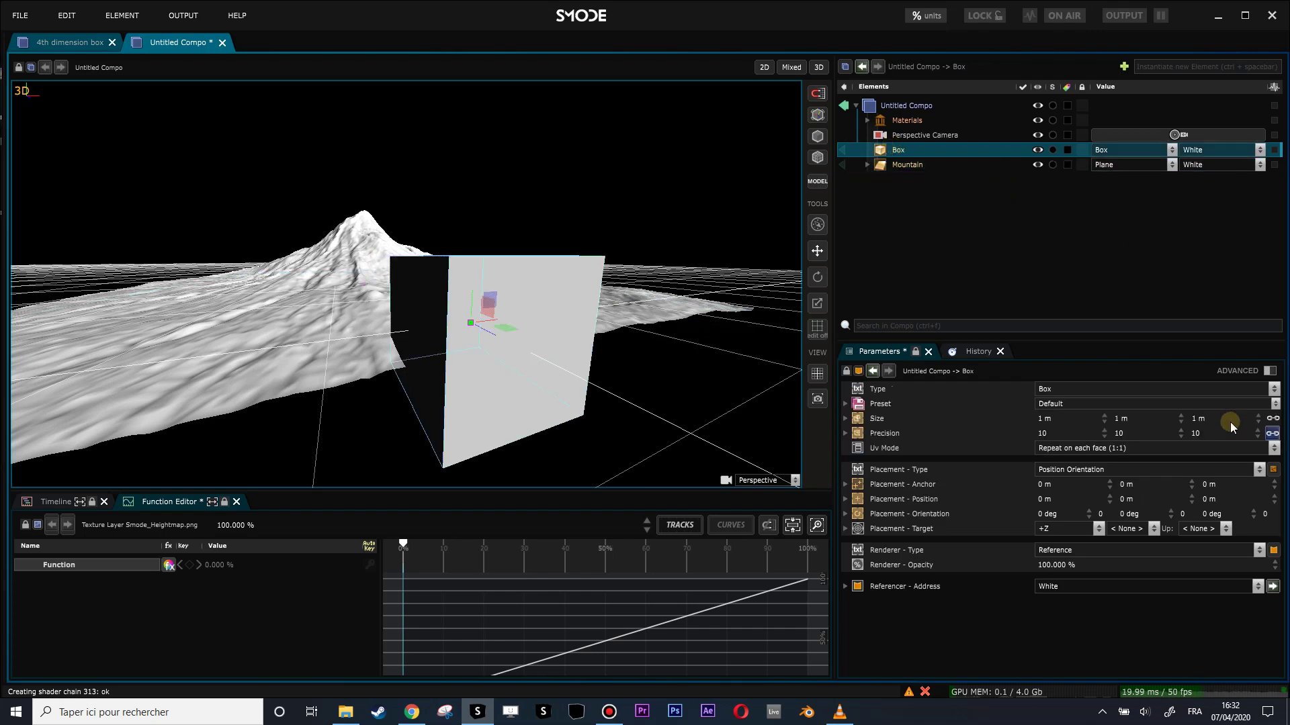
pyautogui.click(1268, 371)
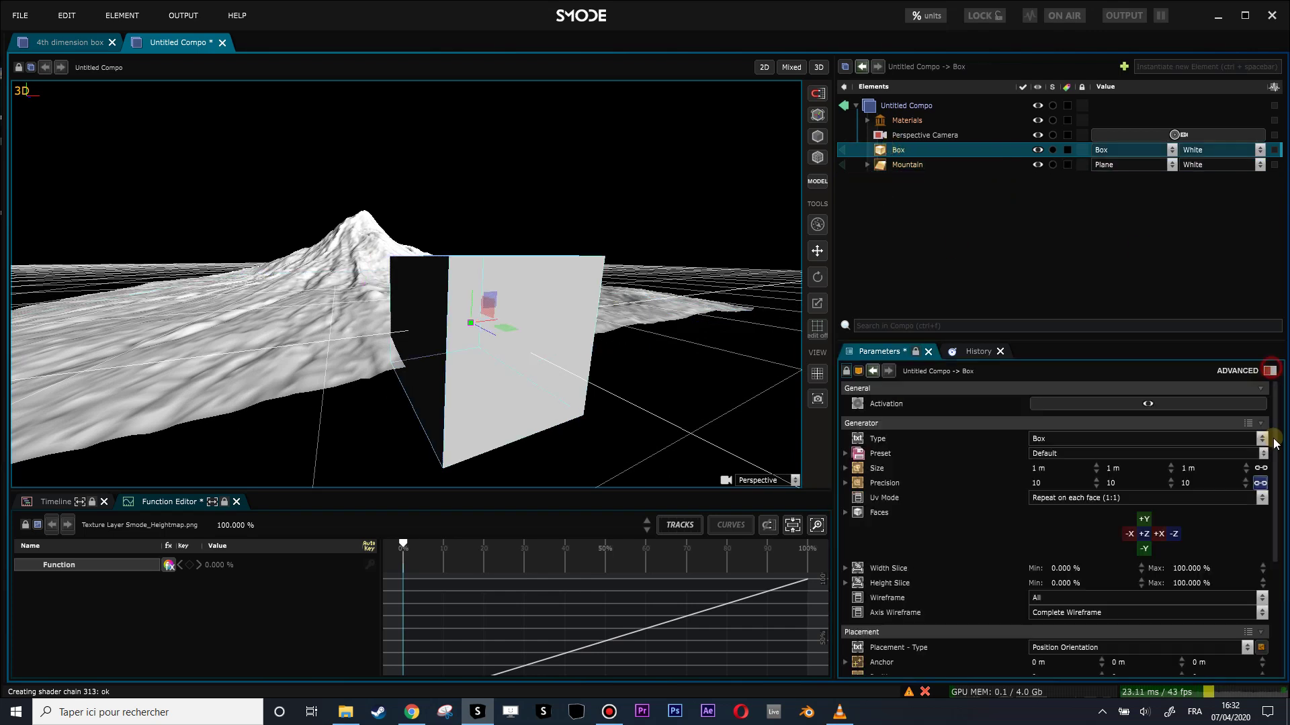
pyautogui.click(1145, 536)
pyautogui.click(1146, 535)
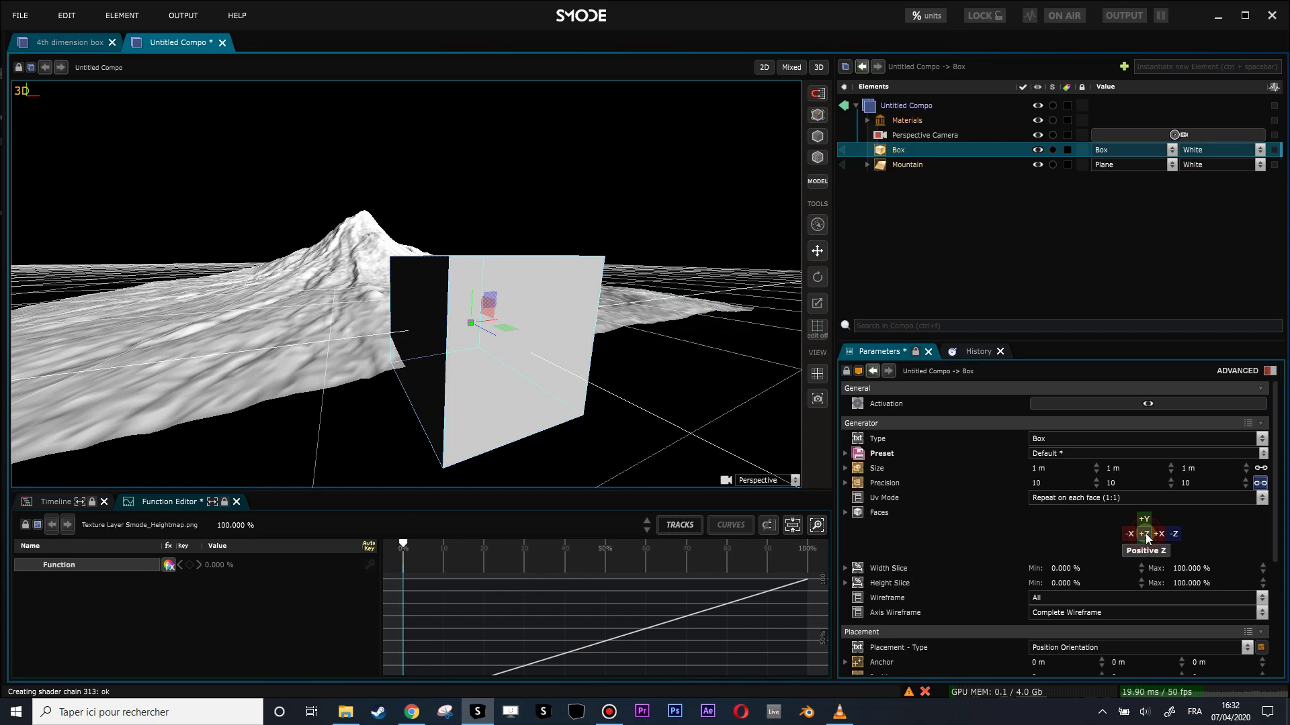
pyautogui.click(1146, 535)
pyautogui.moveTo(778, 374); pyautogui.dragTo(575, 365)
pyautogui.moveTo(576, 364); pyautogui.dragTo(927, 454, button='middle')
pyautogui.click(1146, 535)
pyautogui.click(1146, 535)
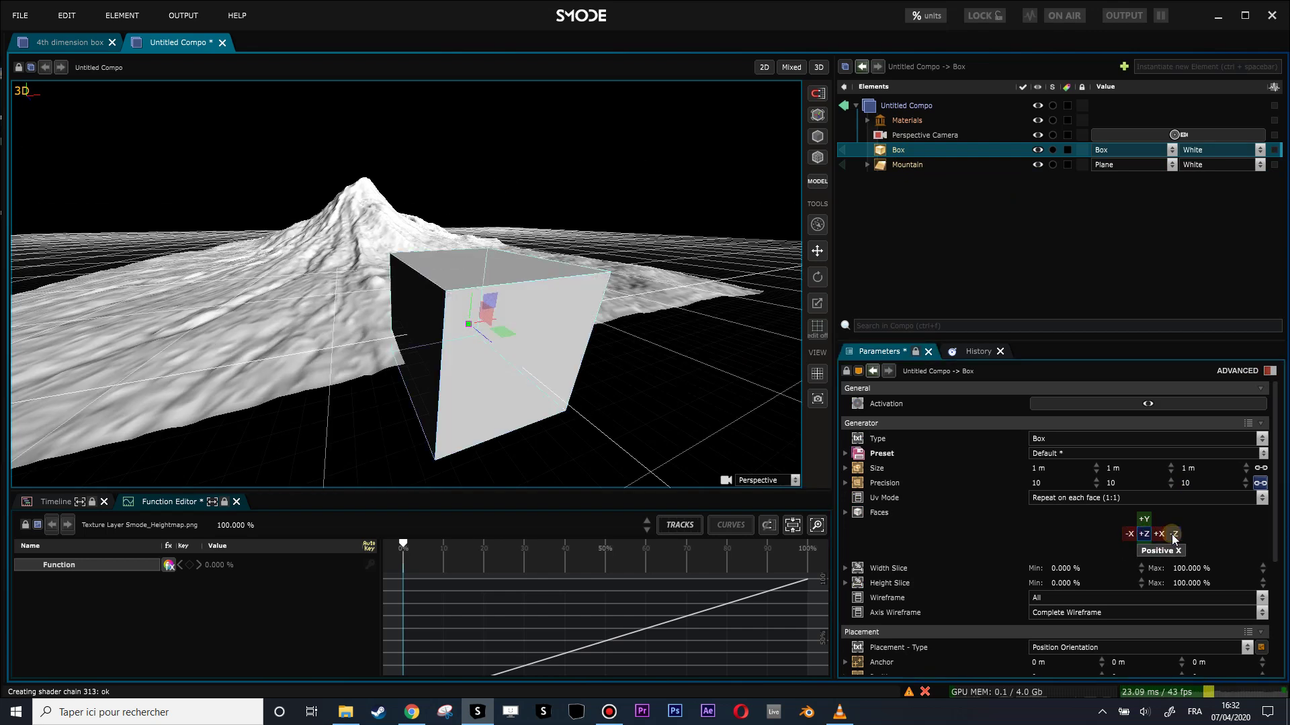
# Disable the positive X and positive Z faces of the Box.
pyautogui.click(1162, 534)
pyautogui.click(1162, 534)
pyautogui.click(1160, 534)
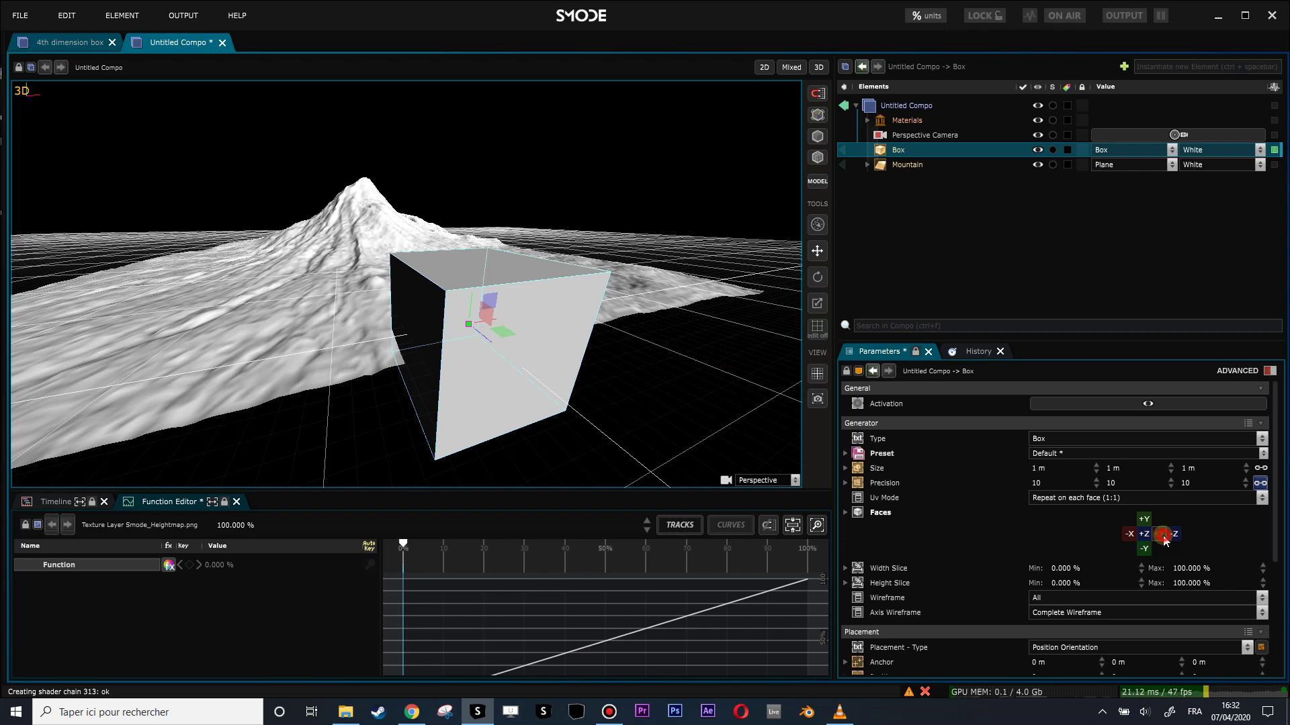
pyautogui.moveTo(727, 333); pyautogui.dragTo(726, 333)
pyautogui.moveTo(726, 333); pyautogui.dragTo(1120, 503, button='middle')
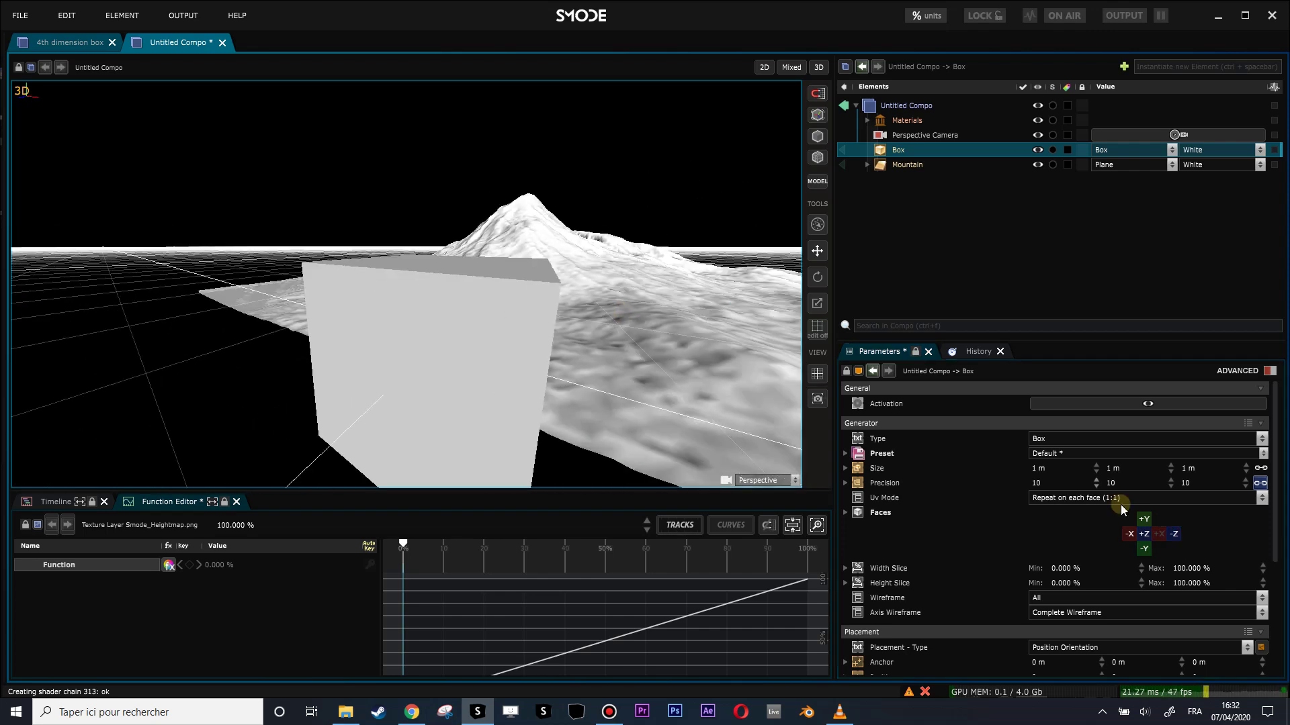
pyautogui.click(1144, 534)
pyautogui.moveTo(501, 347); pyautogui.dragTo(873, 86)
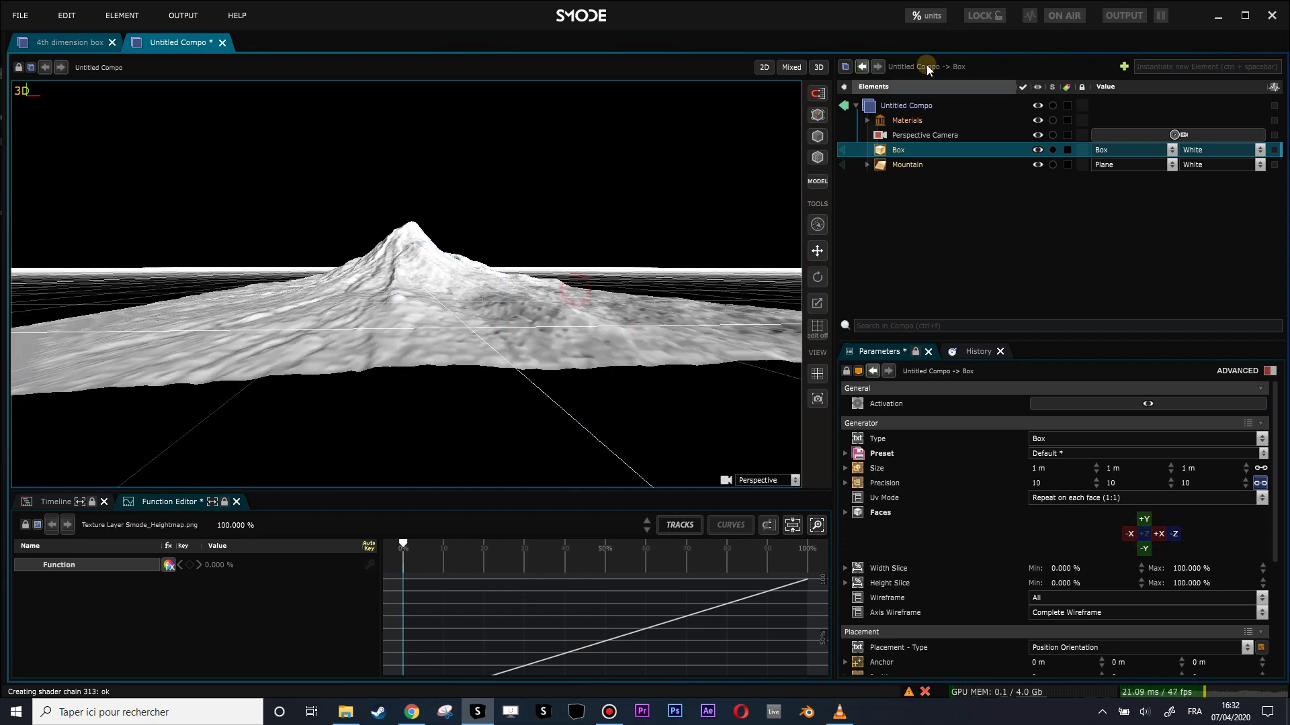
# Try the Back side setting on the White material and return it to Front.
pyautogui.click(866, 121)
pyautogui.click(915, 135)
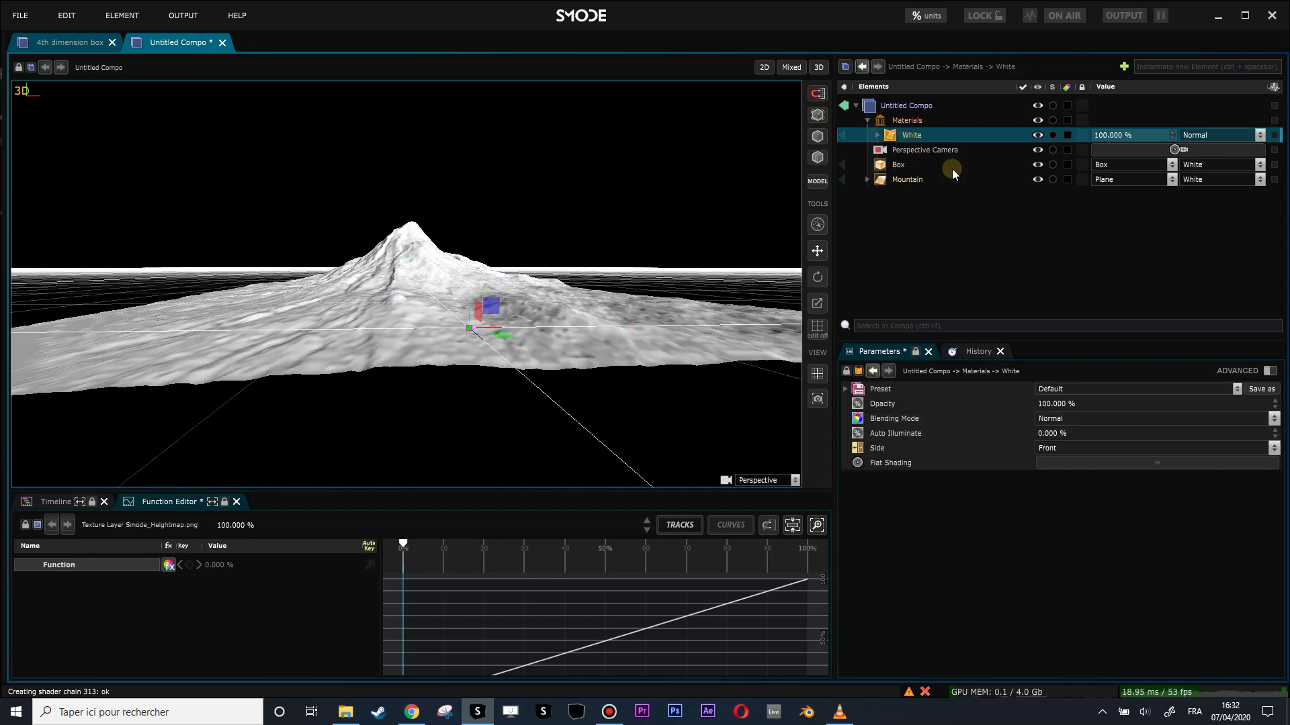
pyautogui.click(1079, 448)
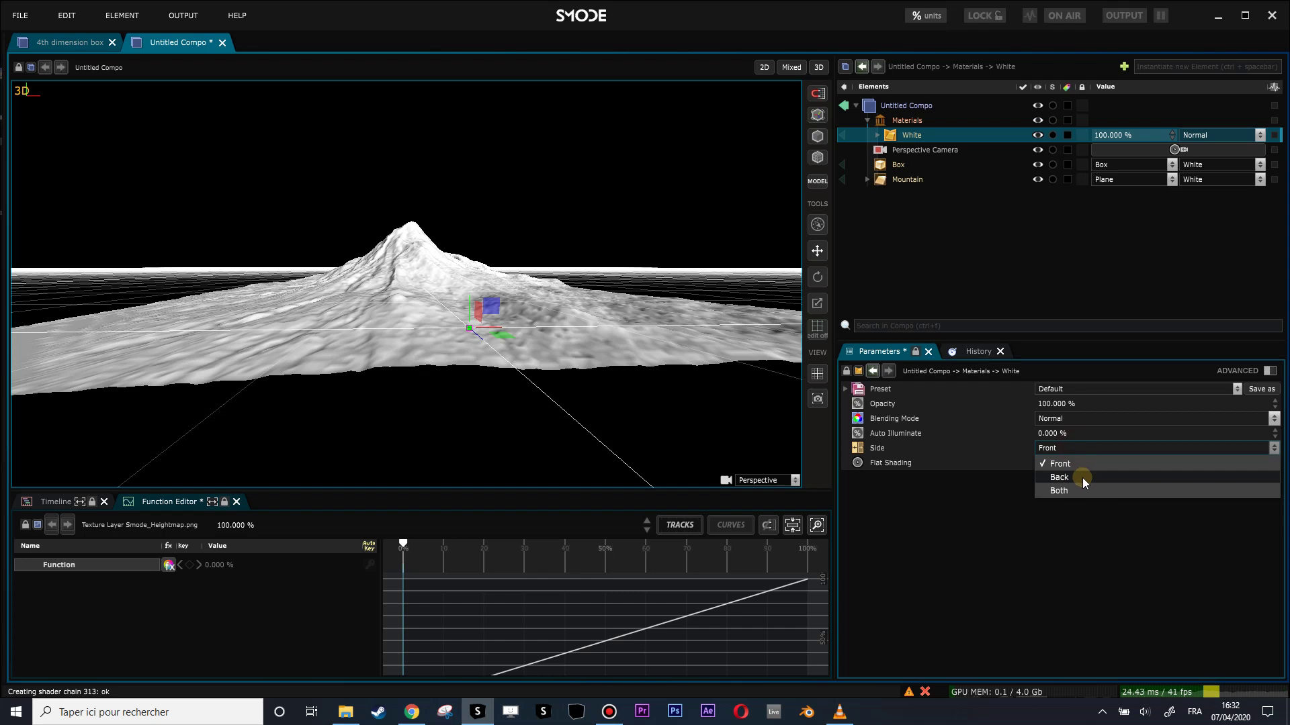
pyautogui.click(1068, 478)
pyautogui.moveTo(608, 262); pyautogui.dragTo(679, 365)
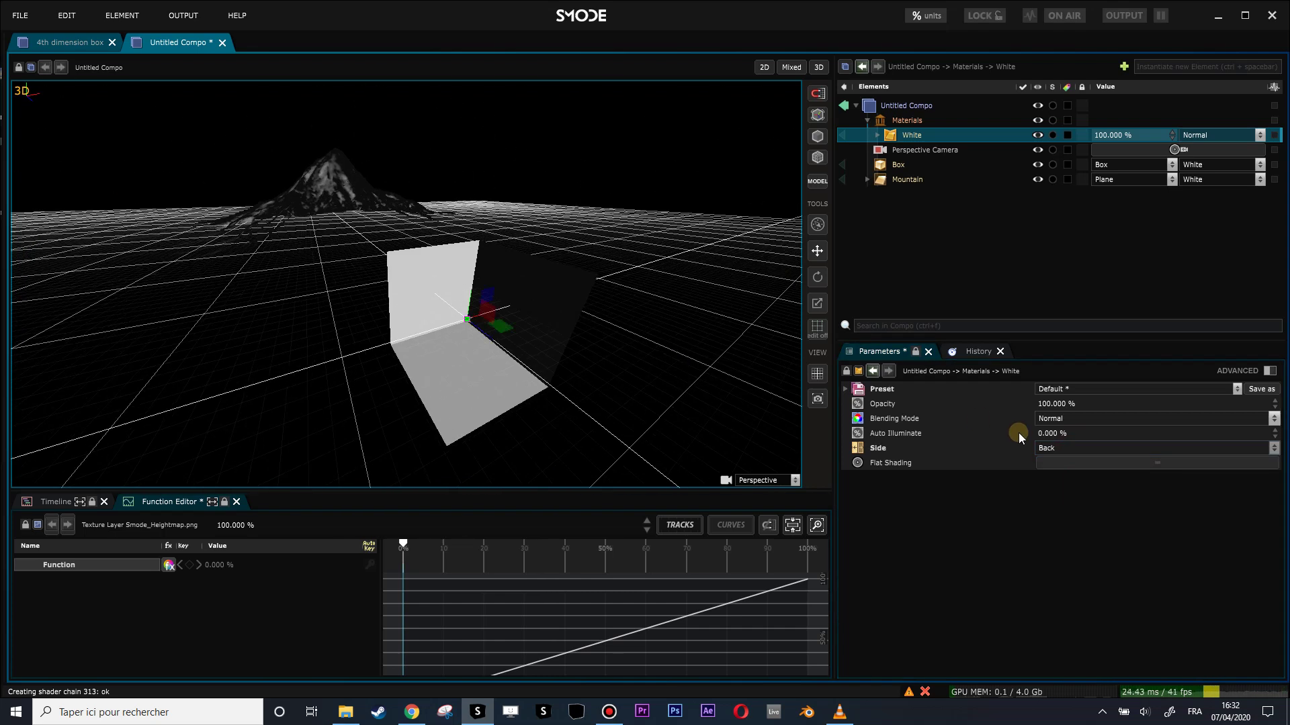
pyautogui.click(1068, 448)
pyautogui.click(1074, 464)
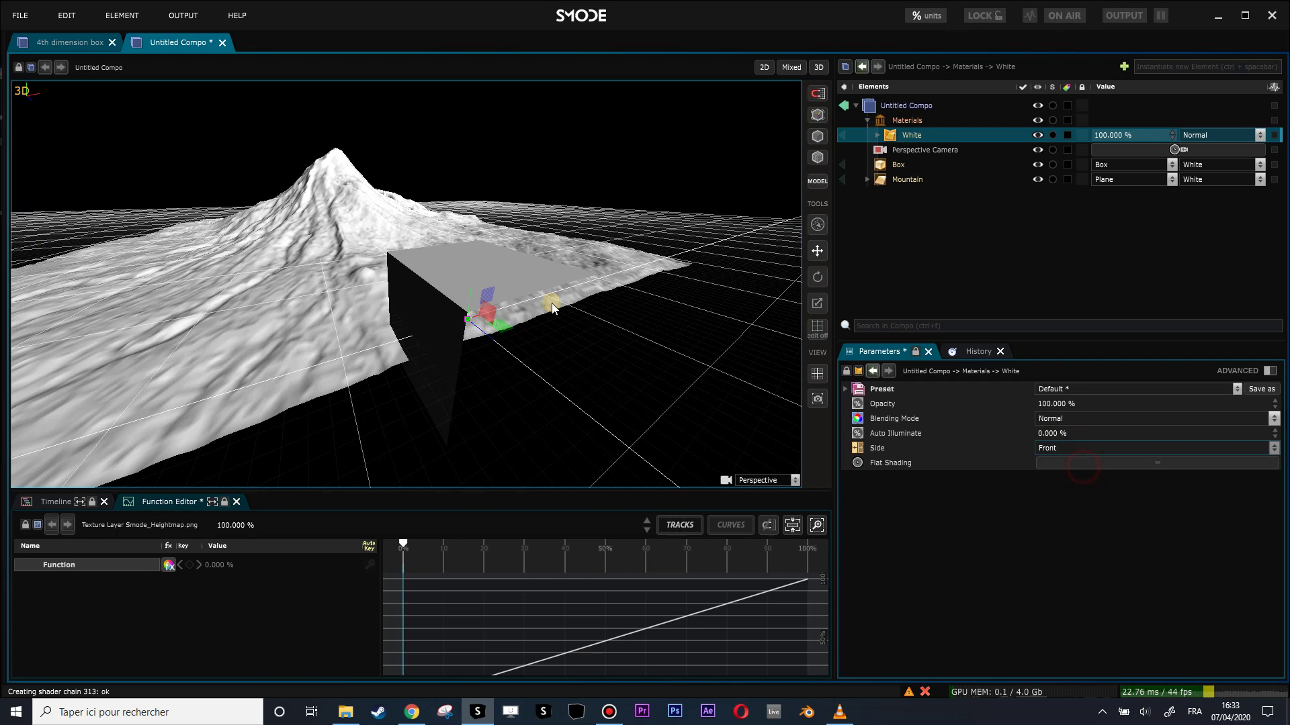
pyautogui.moveTo(585, 294); pyautogui.dragTo(670, 241)
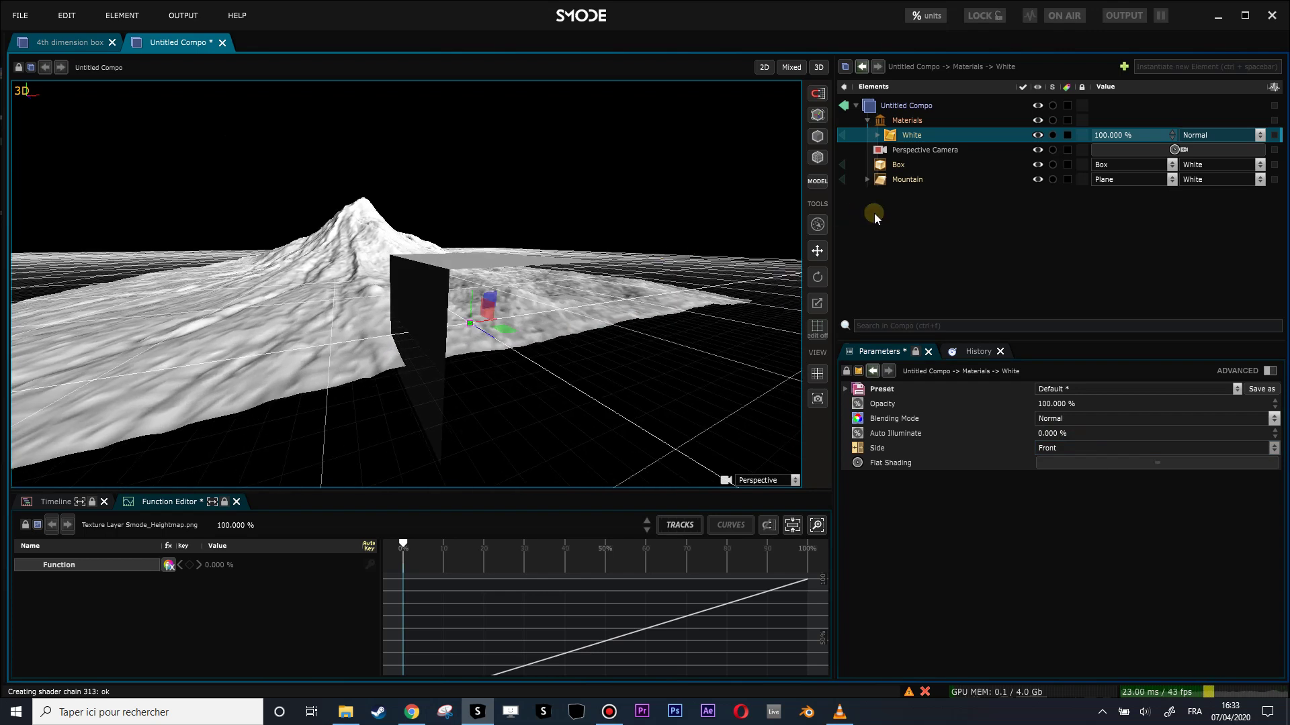
# Add a 3D plane layer to the composition and name it Window.
pyautogui.rightClick(914, 206)
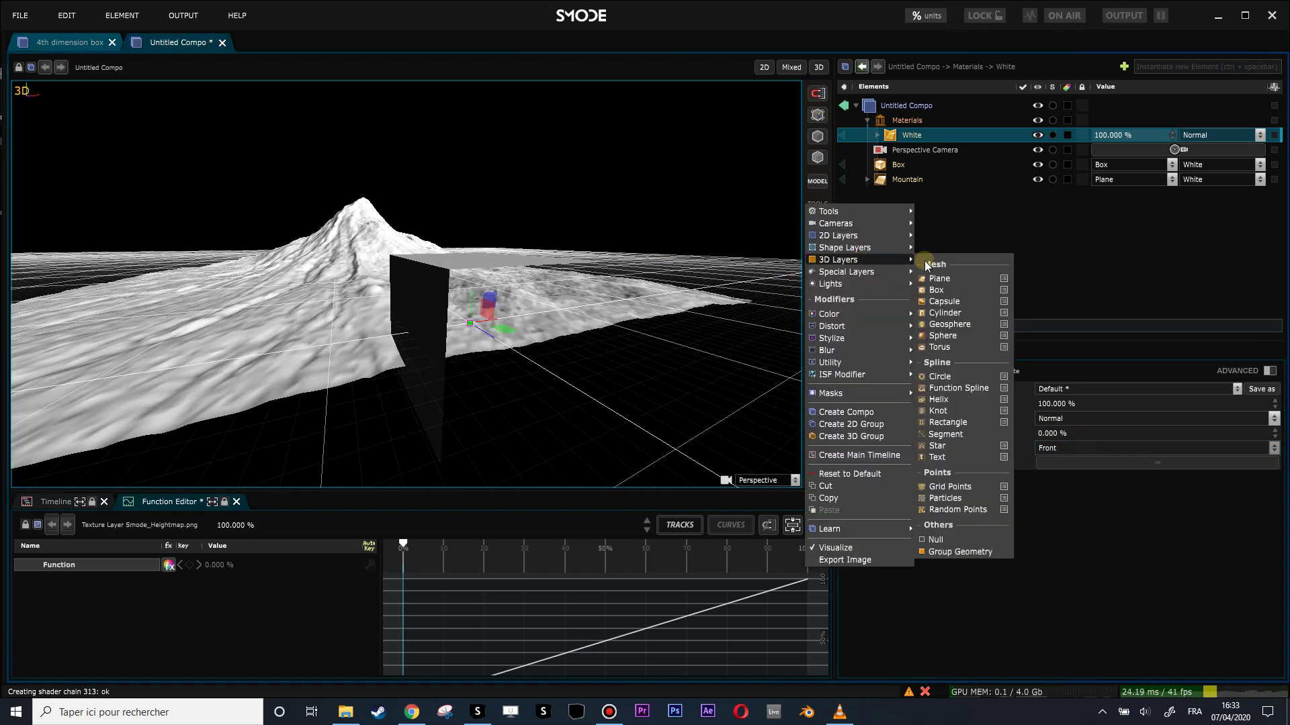
pyautogui.click(939, 278)
pyautogui.doubleClick(907, 197)
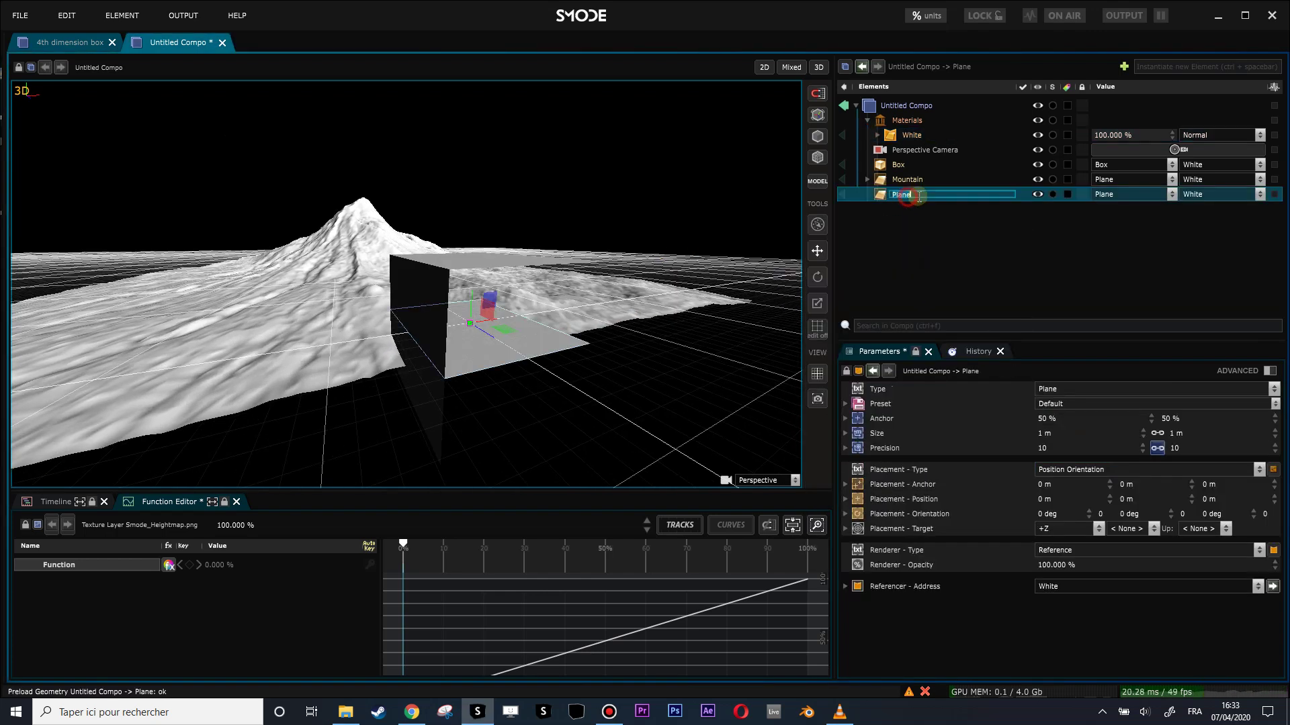
pyautogui.write('Window')
pyautogui.press('Return')
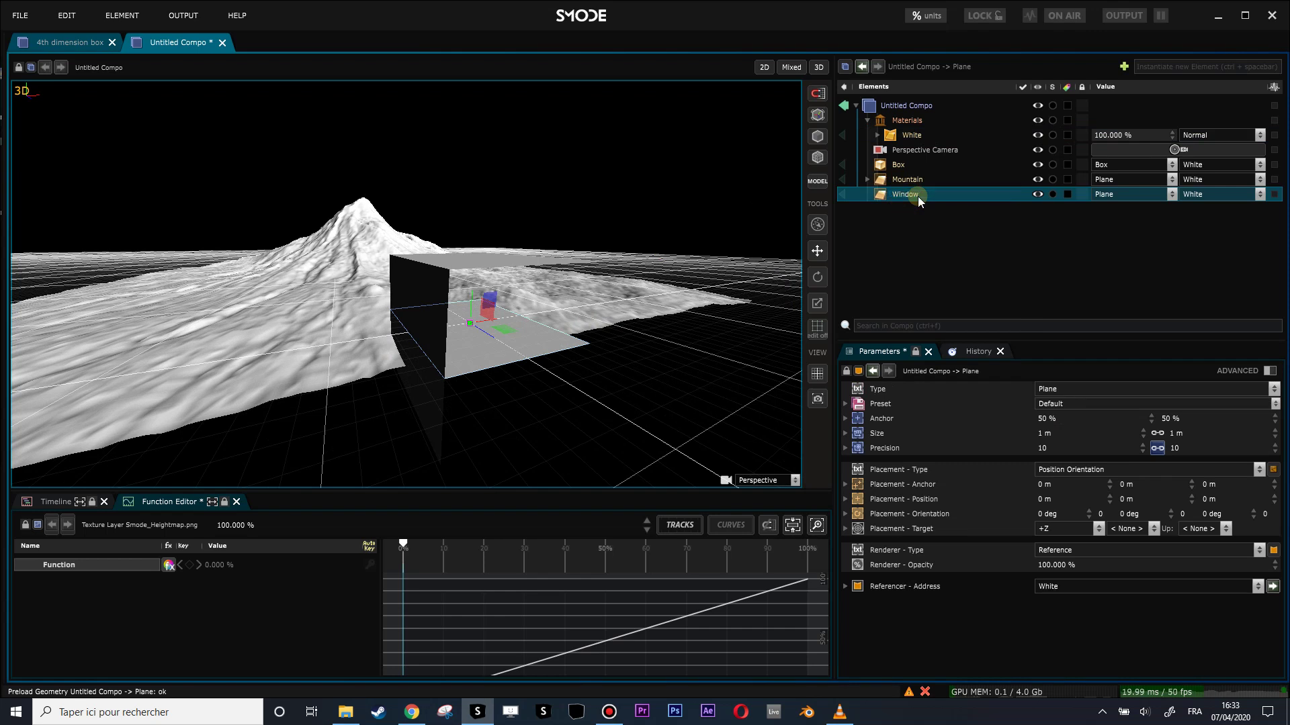
# Try orienting the Window plane with 90 degrees in Y and with 90 and -90 degrees in Z.
pyautogui.doubleClick(1244, 512)
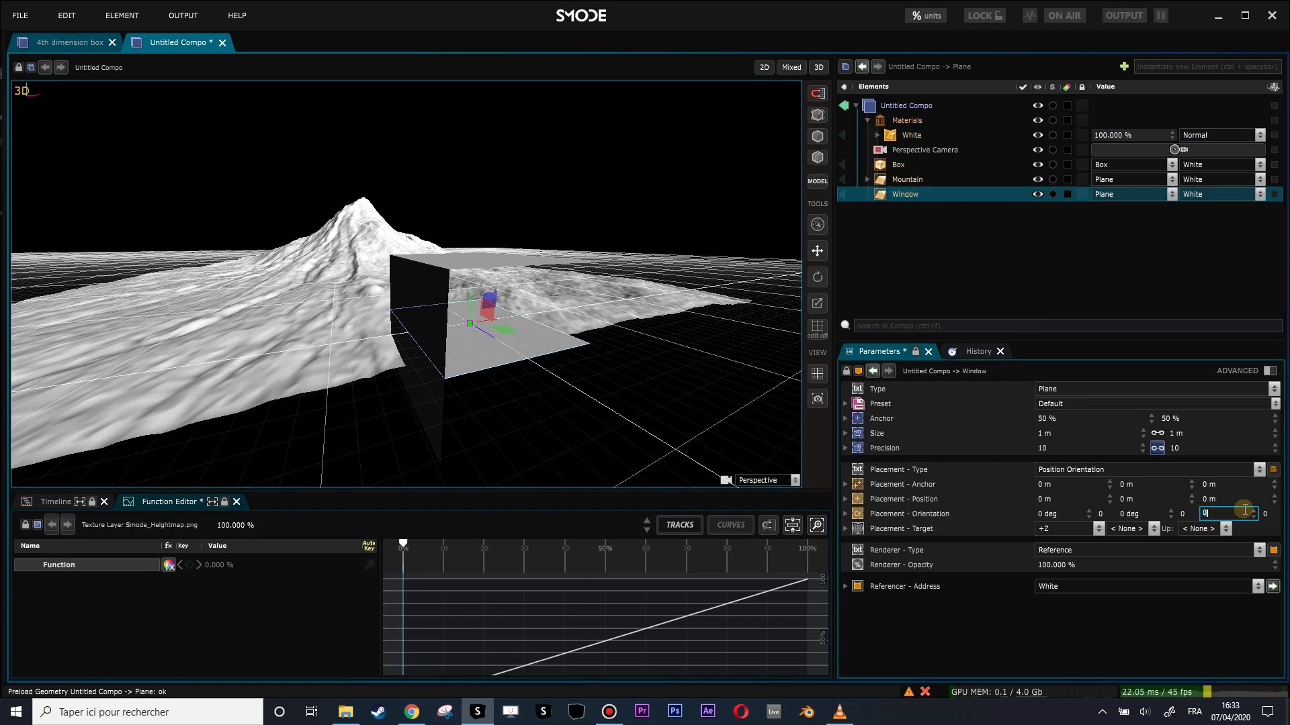
pyautogui.write('90')
pyautogui.press('Return')
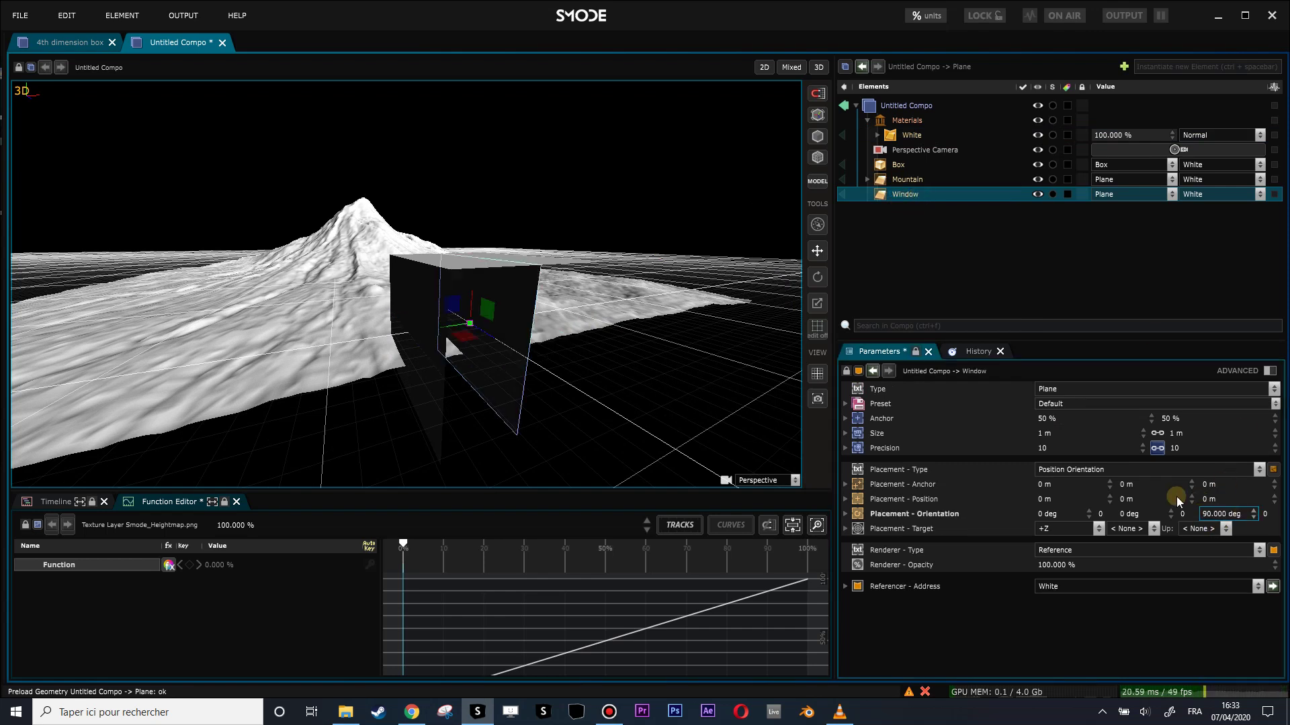
pyautogui.doubleClick(1144, 514)
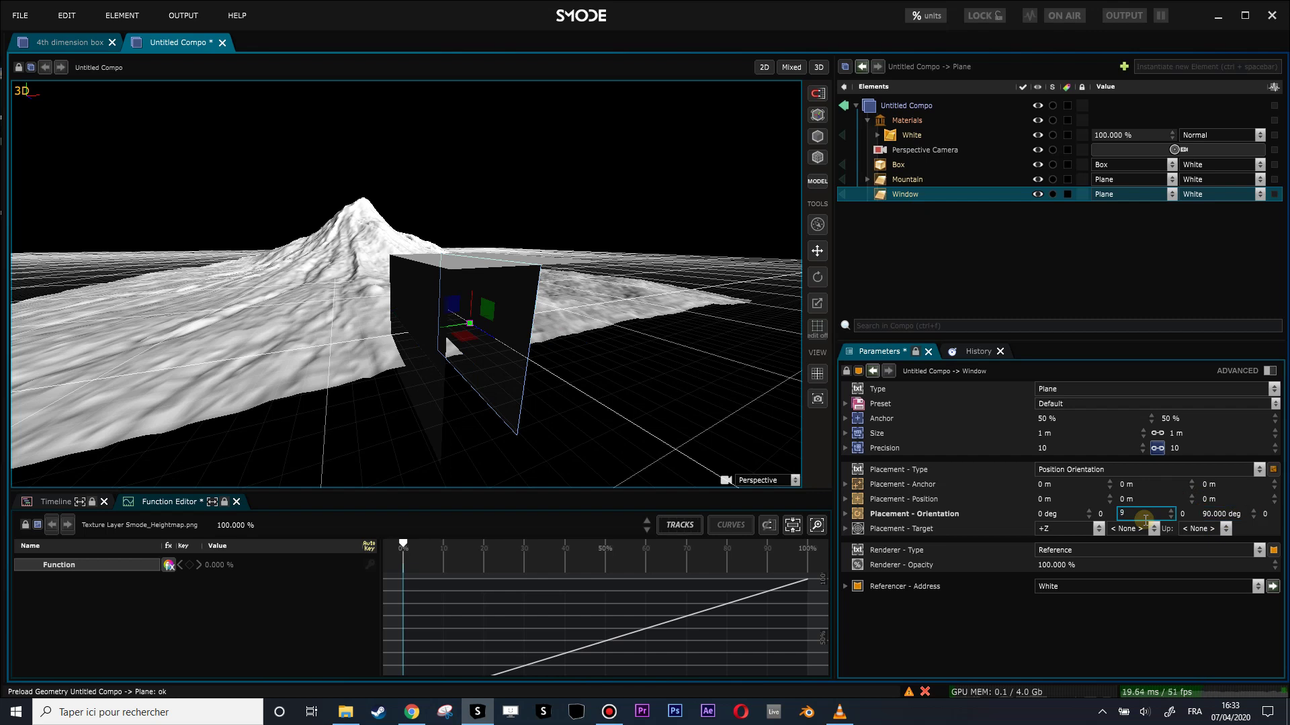
pyautogui.press('Return')
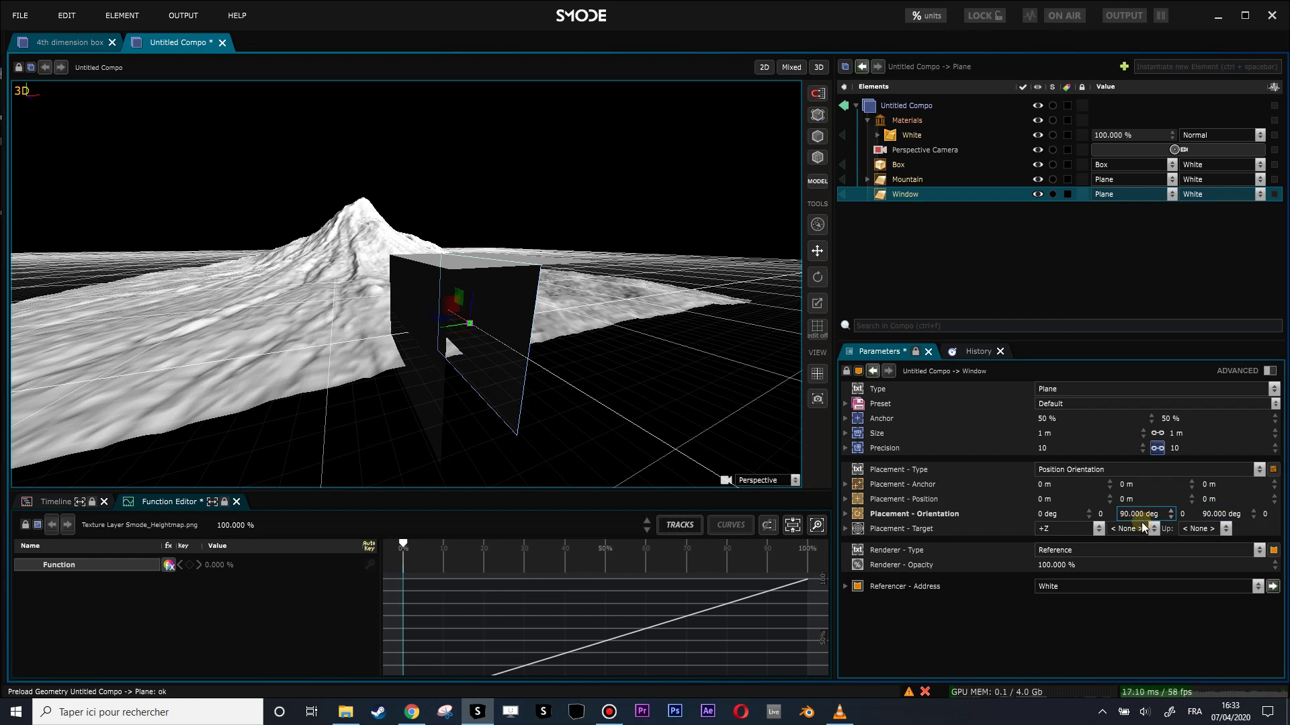
pyautogui.doubleClick(1218, 513)
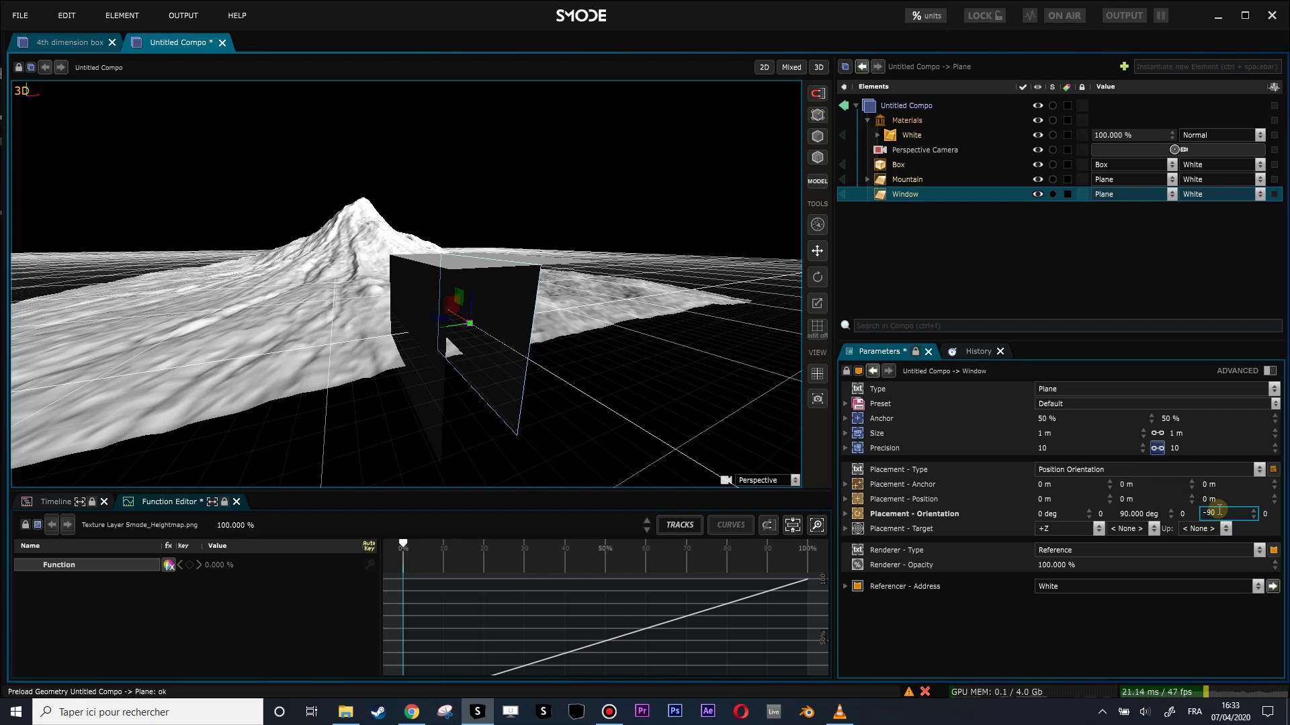
pyautogui.press('Return')
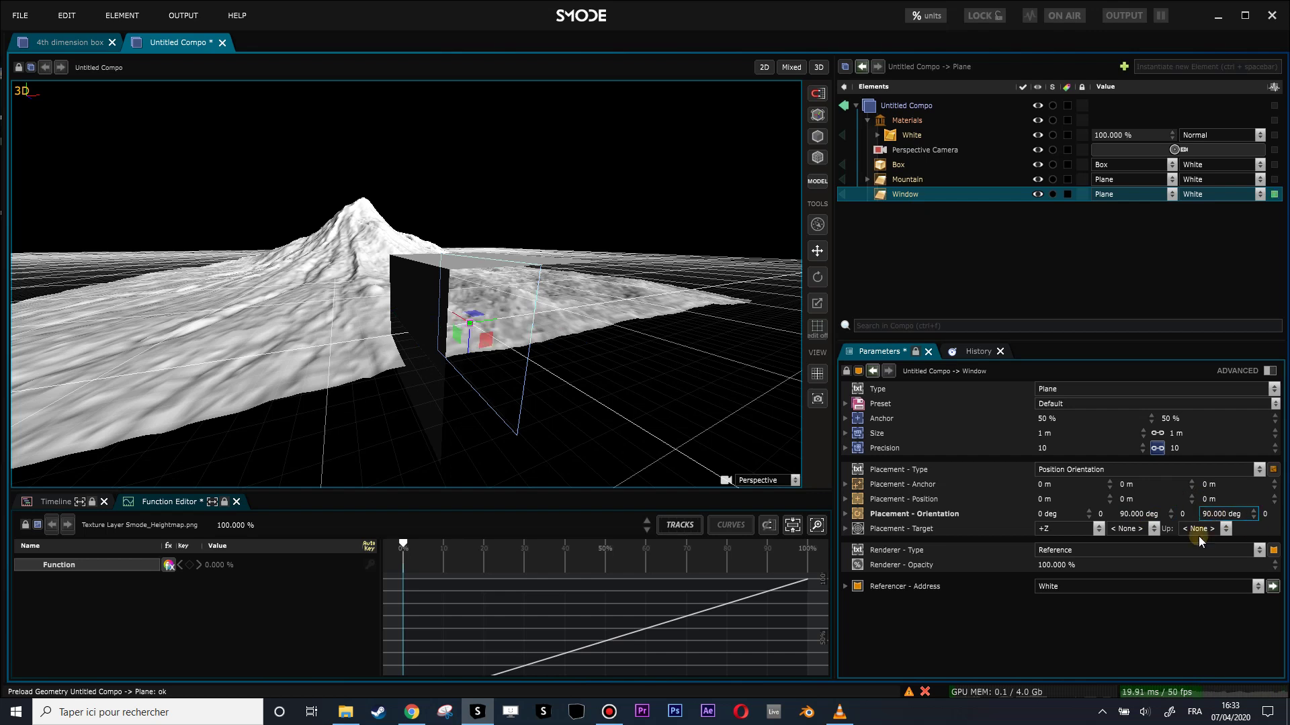
# Undo the trial Y and Z rotations of the Window plane.
pyautogui.hotkey('ctrl', 'z')
pyautogui.hotkey('ctrl', 'z')
pyautogui.hotkey('ctrl', 'z')
pyautogui.moveTo(1215, 515); pyautogui.dragTo(1140, 530)
pyautogui.hotkey('ctrl', 'z')
pyautogui.hotkey('ctrl', 'z')
pyautogui.hotkey('ctrl', 'z')
# Set the Window plane's X orientation to 90 degrees so that it stands upright.
pyautogui.moveTo(1062, 519); pyautogui.dragTo(1061, 522)
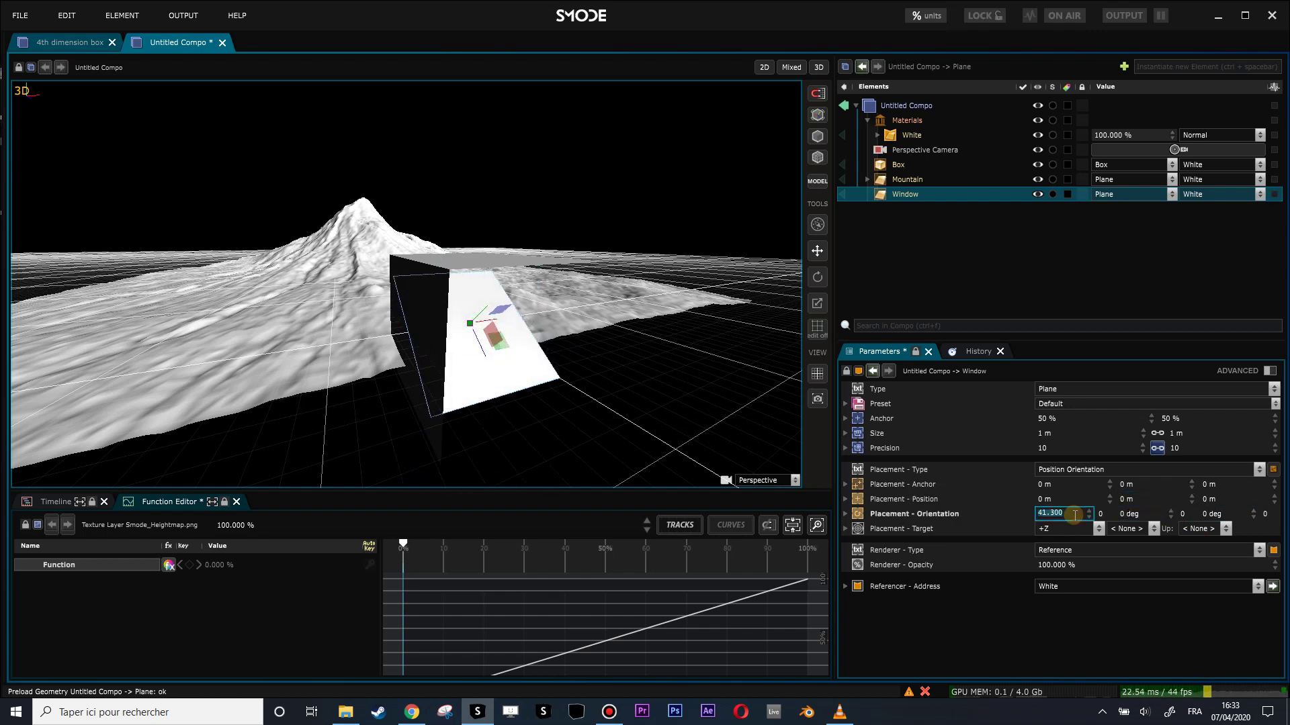
pyautogui.write('90')
pyautogui.press('Return')
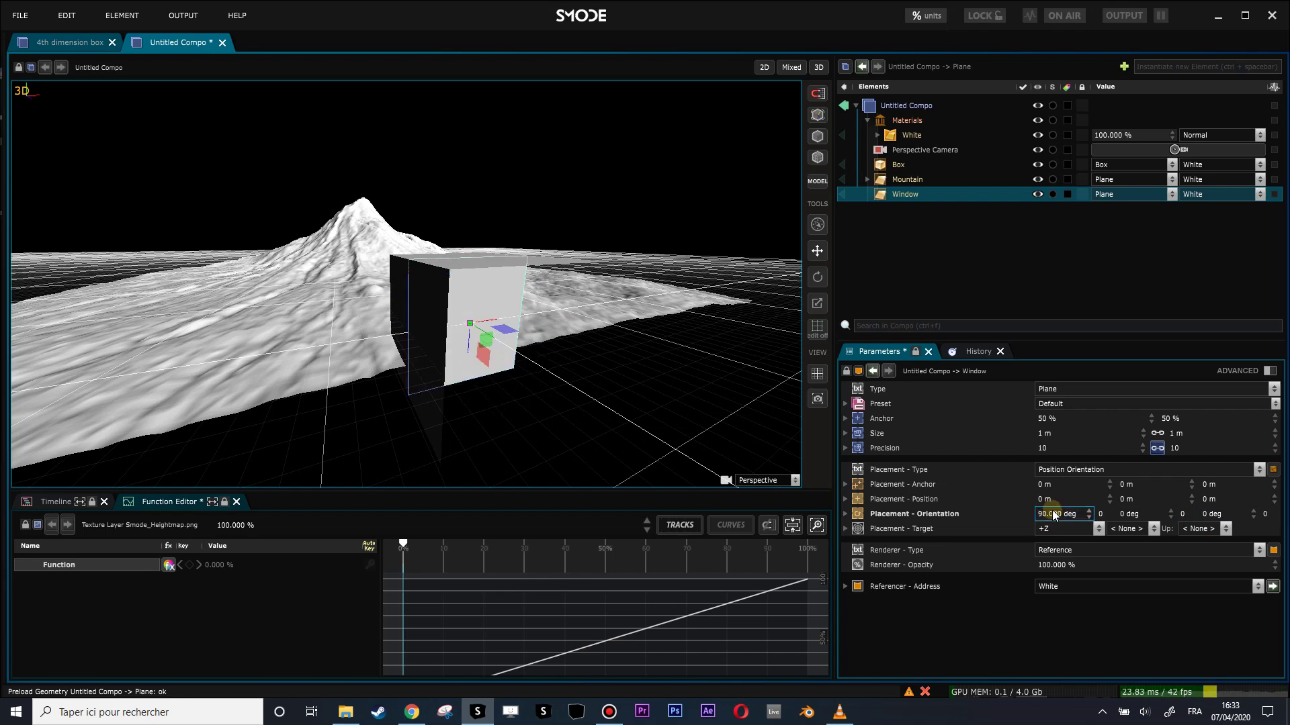
# Place the Window plane over the box's open front face by setting its Z position to 0.5 m.
pyautogui.moveTo(1050, 502); pyautogui.dragTo(1263, 501)
pyautogui.hotkey('ctrl', 'z')
pyautogui.hotkey('ctrl', 'z')
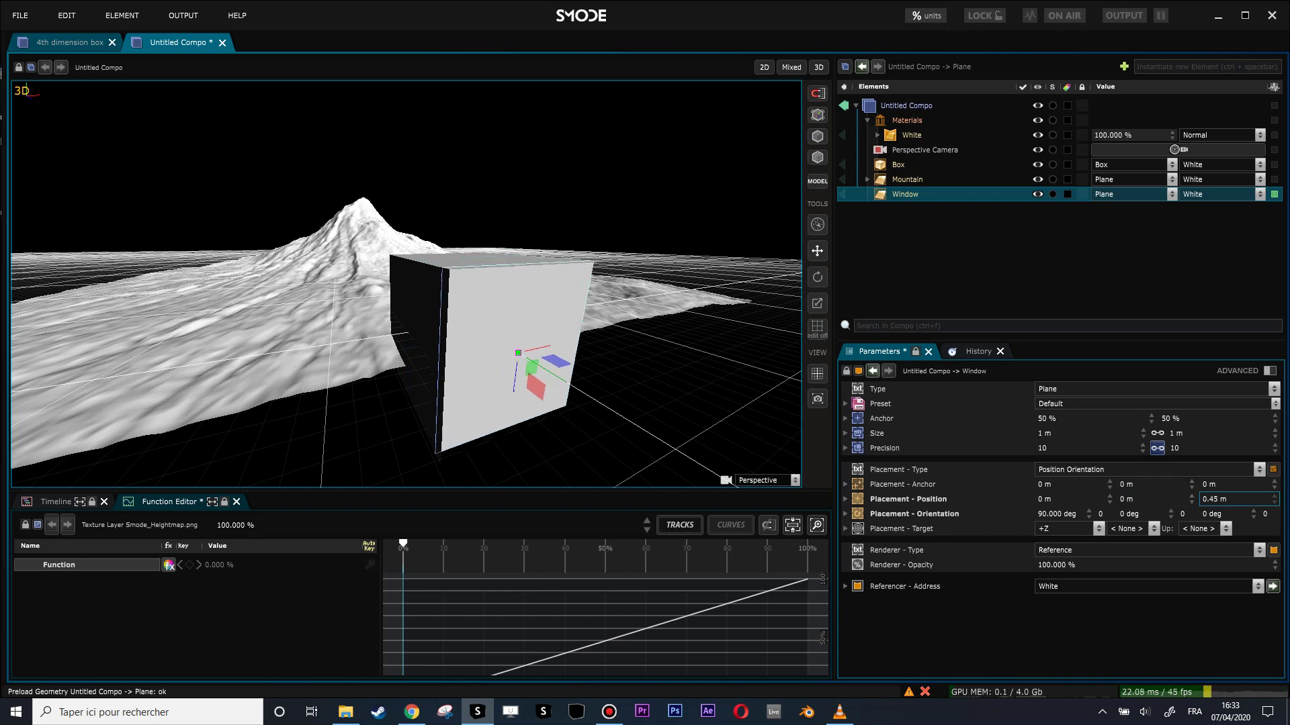
pyautogui.click(1217, 502)
pyautogui.press('Return')
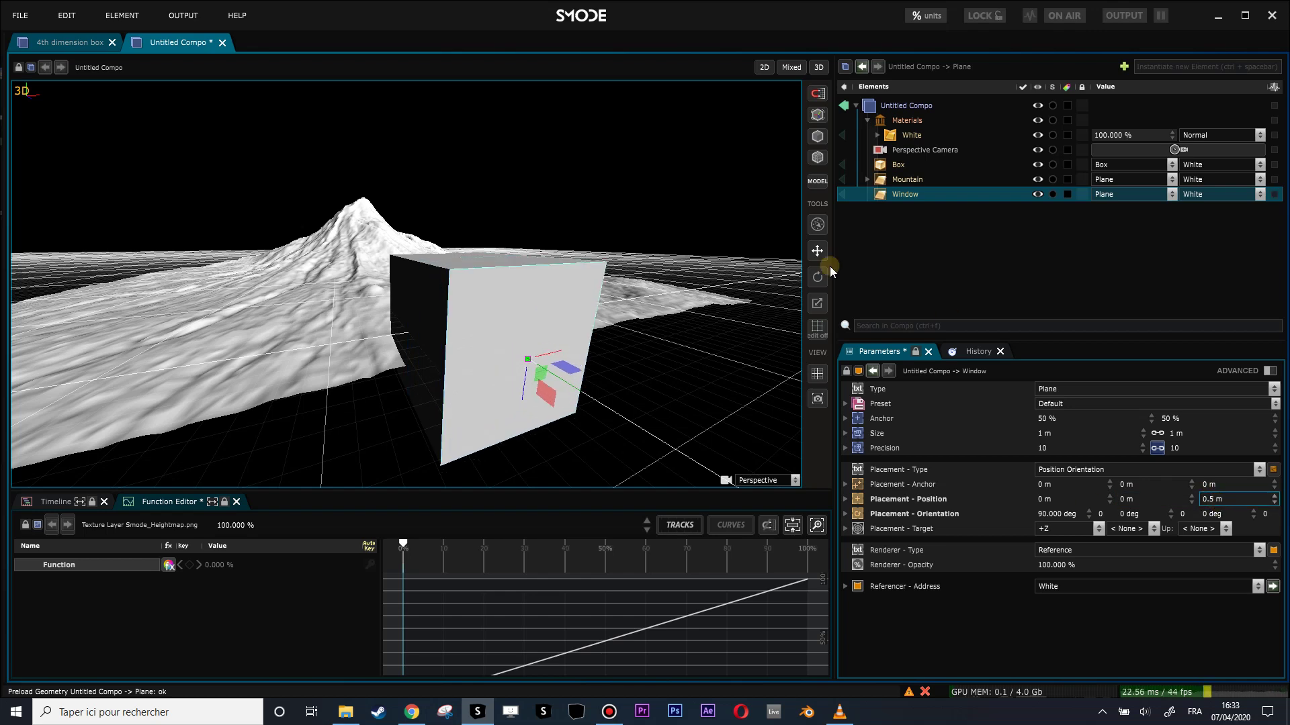
# Add a Surface renderer to the Window plane and delete the White material reference from its renderer group.
pyautogui.moveTo(553, 328); pyautogui.dragTo(650, 349)
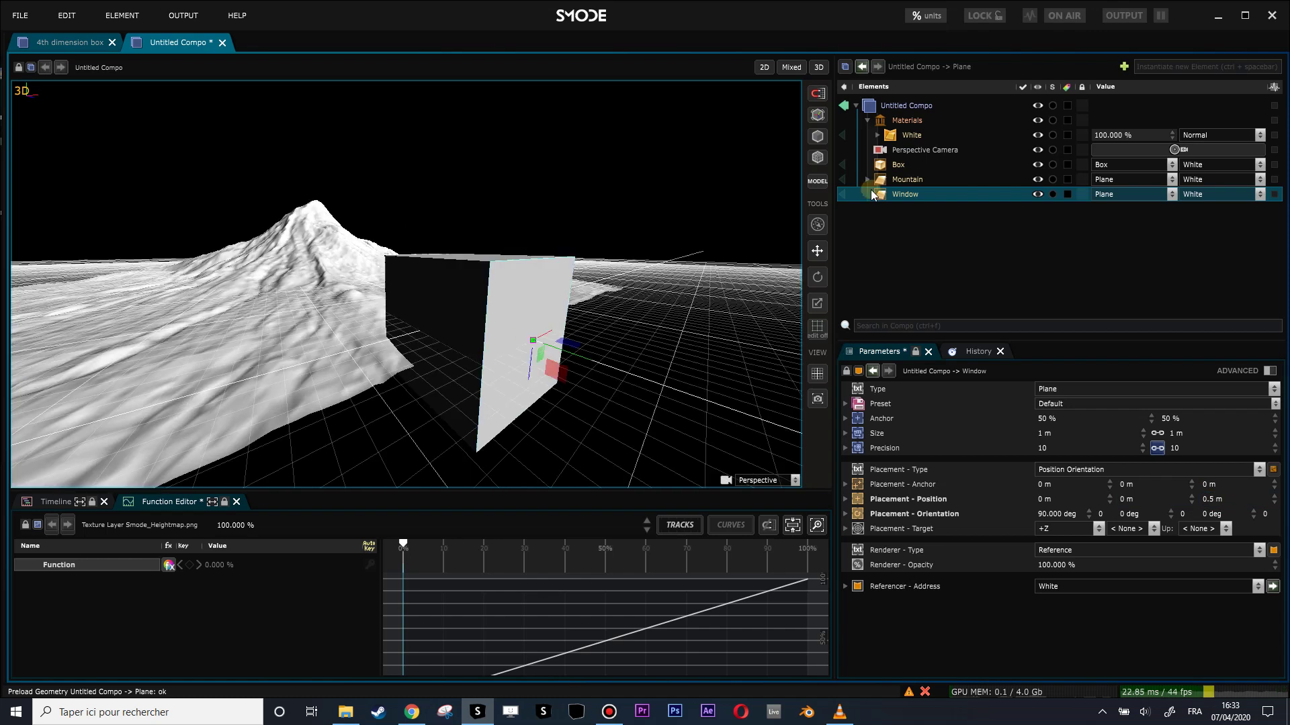
pyautogui.rightClick(893, 210)
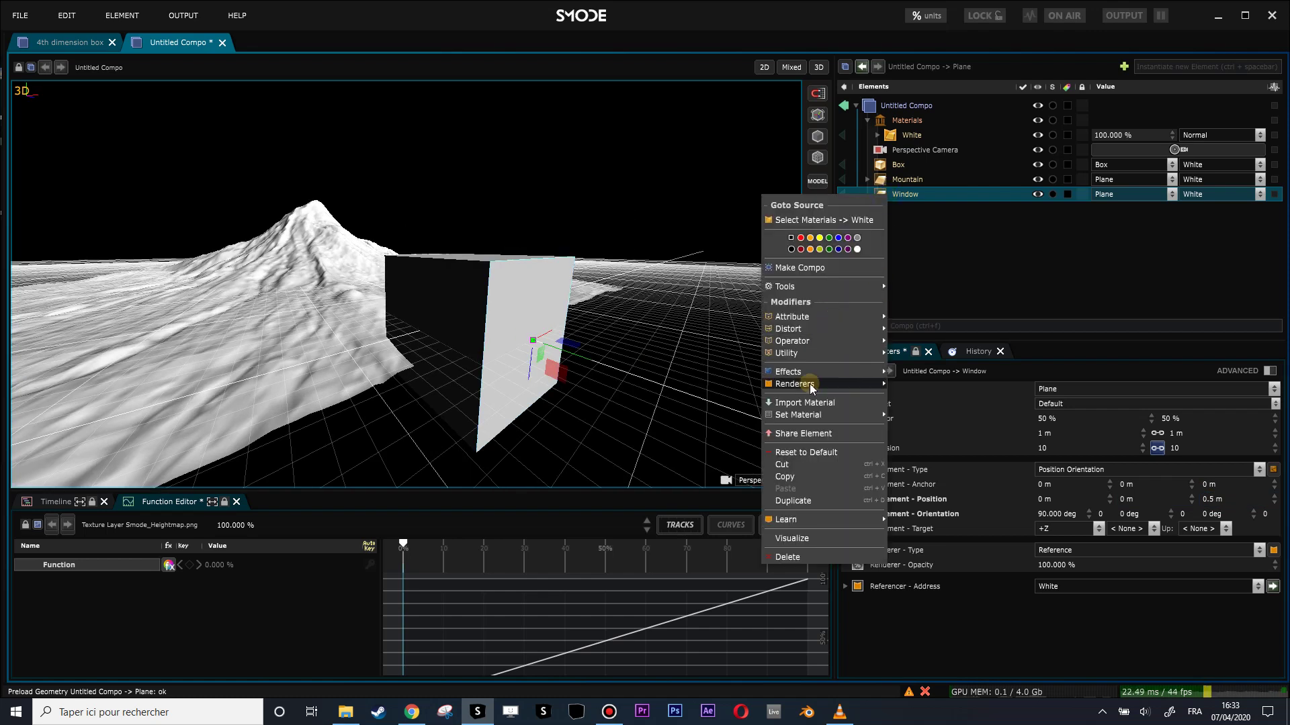
pyautogui.moveTo(864, 383)
pyautogui.click(933, 187)
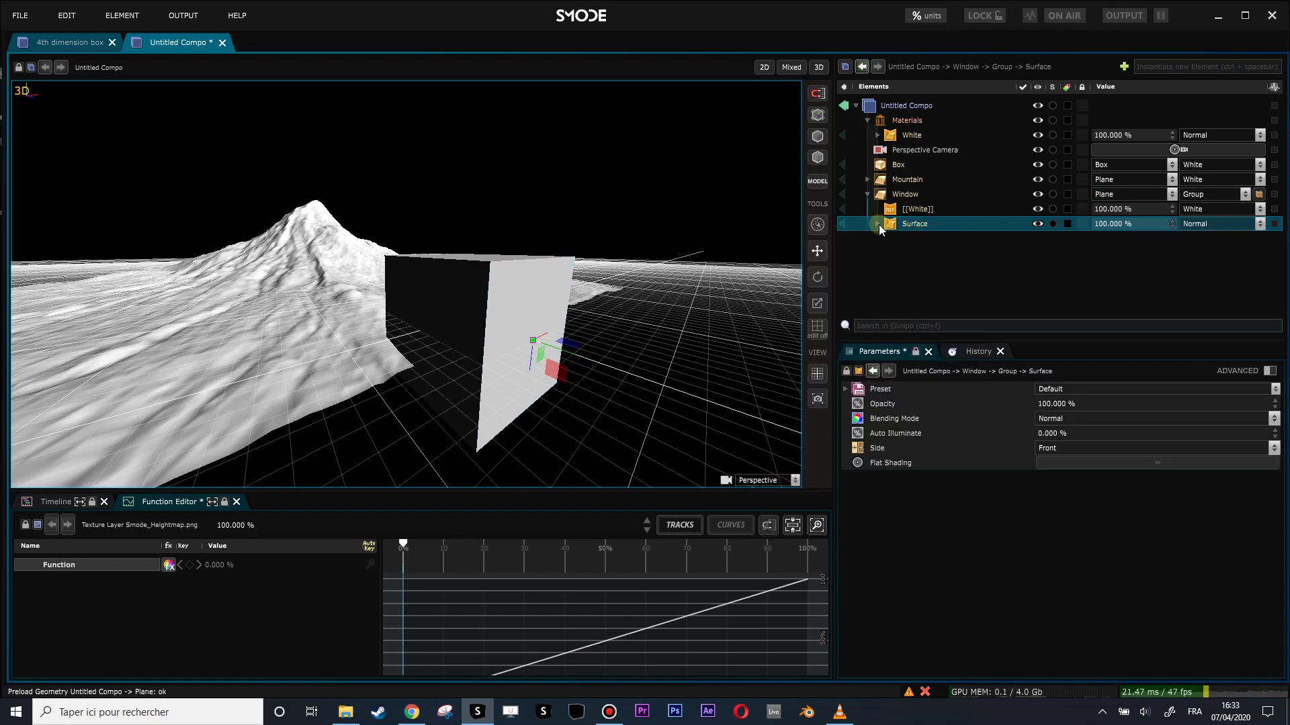
pyautogui.click(878, 224)
pyautogui.click(899, 210)
pyautogui.press('Delete')
pyautogui.press('Return')
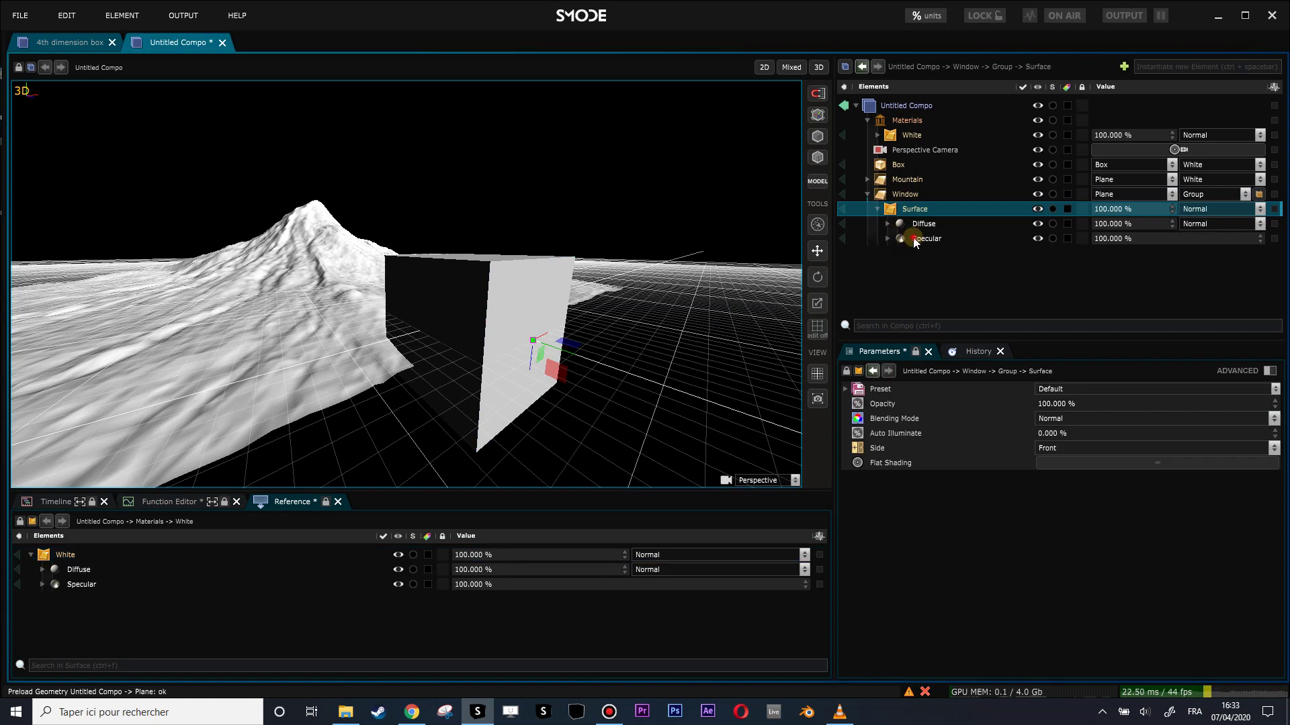
# Delete the Specular component from the Window plane's Surface material and rename the material Window.
pyautogui.click(912, 240)
pyautogui.press('Delete')
pyautogui.press('Return')
pyautogui.doubleClick(906, 212)
pyautogui.write('Wi')
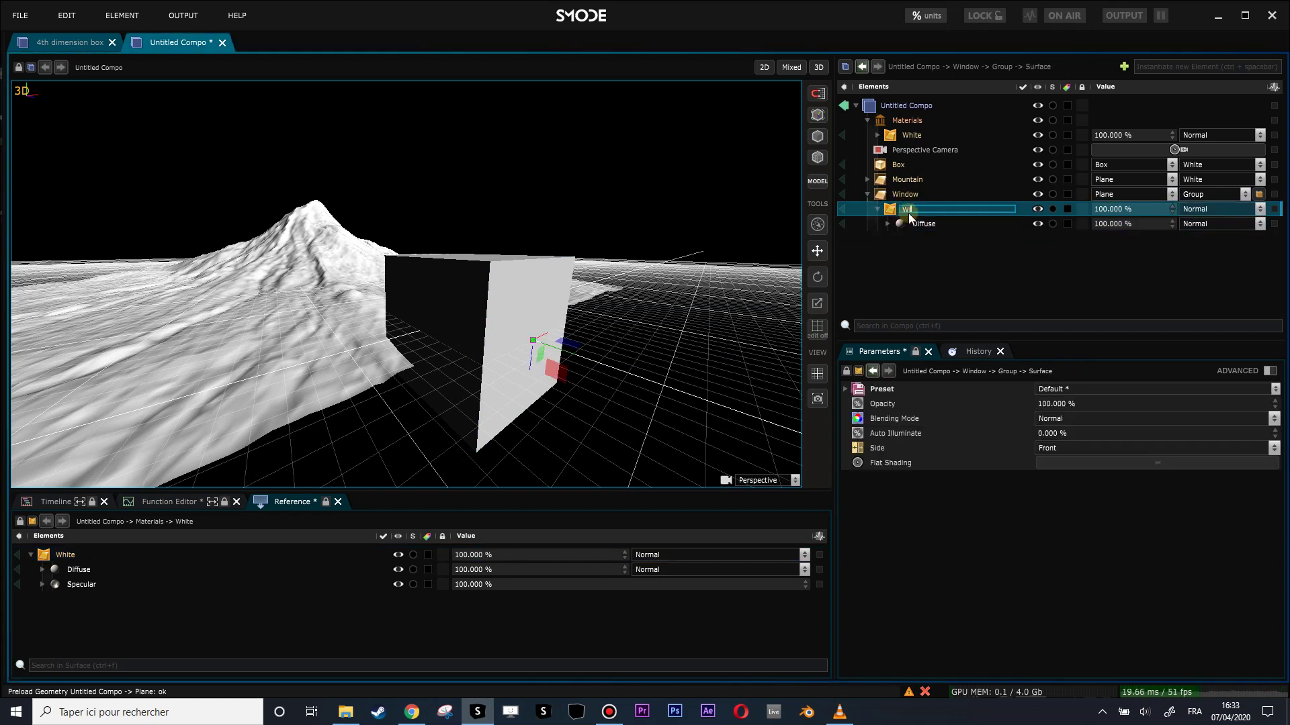
pyautogui.write('ndow')
pyautogui.press('Return')
# Group the Uniform map in the Window material's Diffuse component into a compo.
pyautogui.click(888, 225)
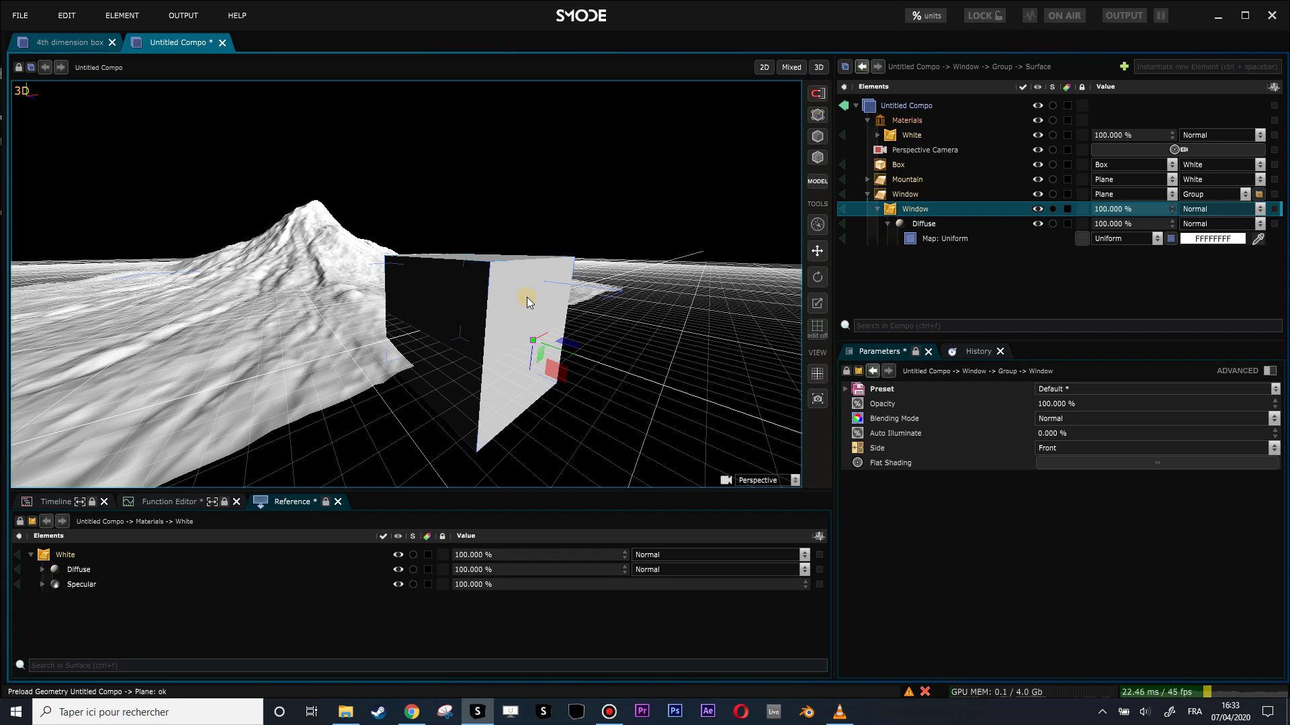
pyautogui.moveTo(538, 329); pyautogui.dragTo(548, 320, button='middle')
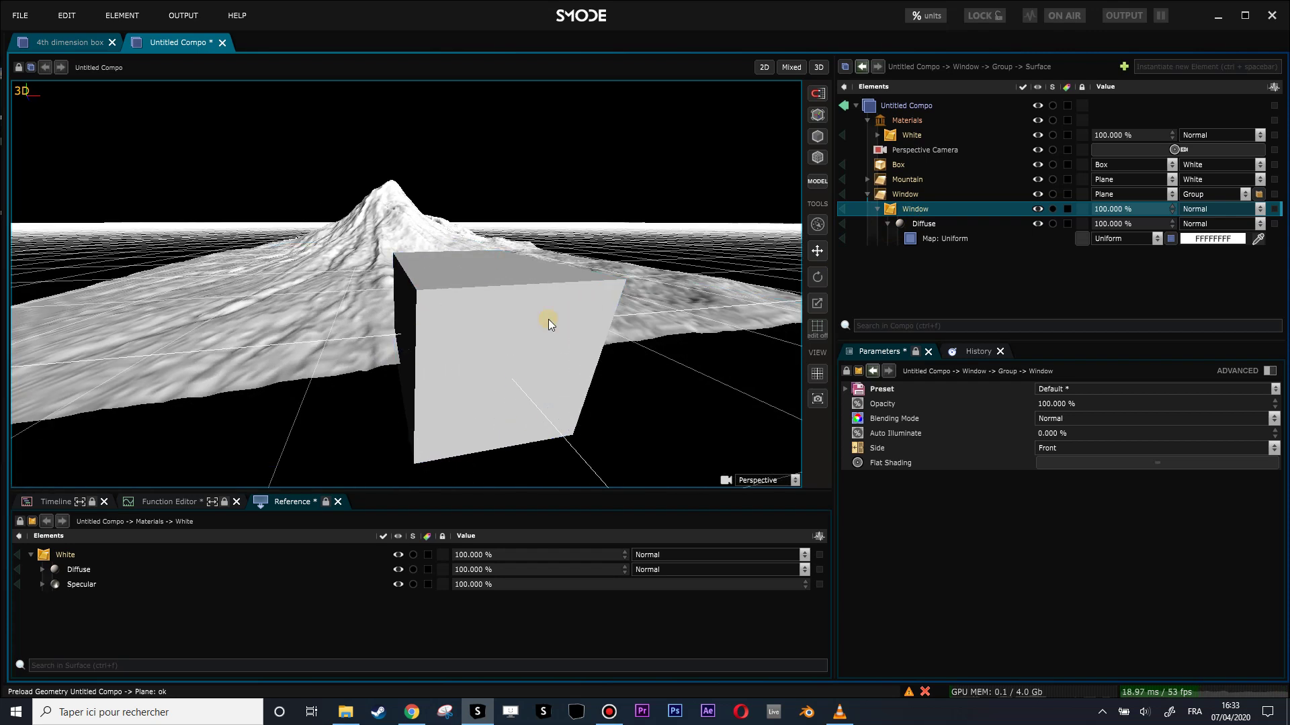
pyautogui.click(932, 240)
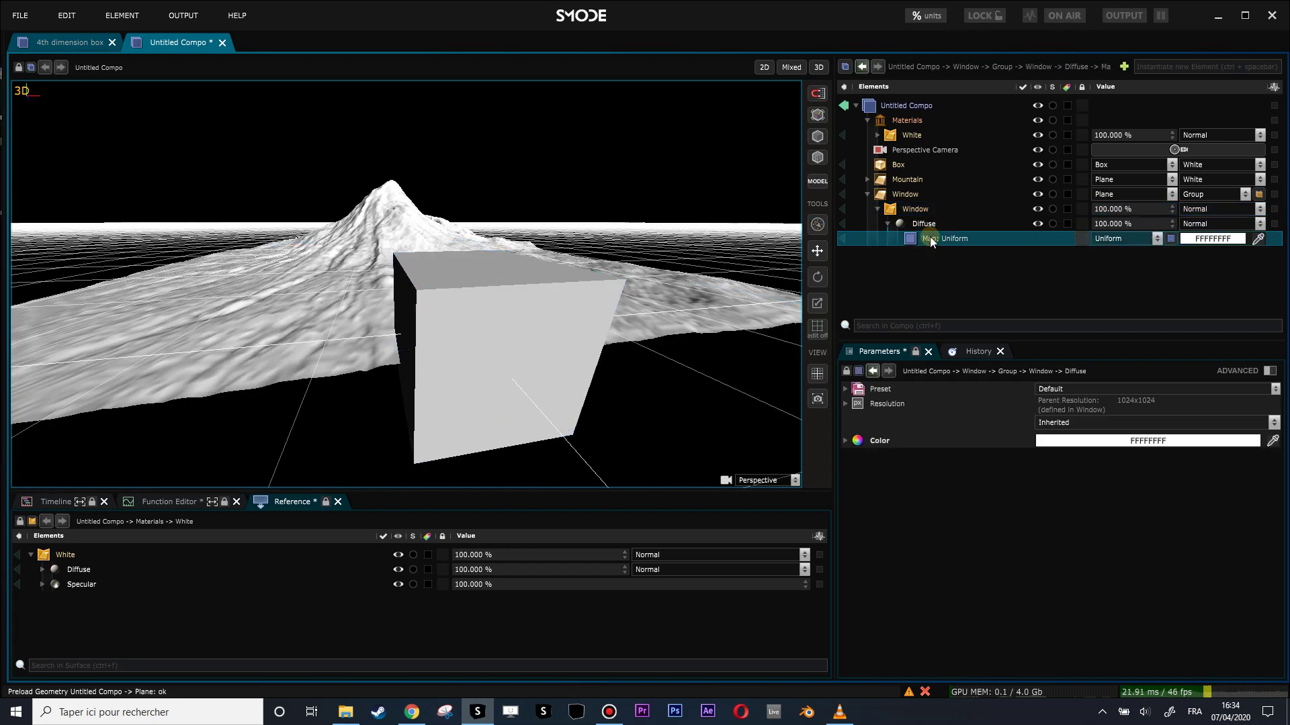
pyautogui.hotkey('ctrl', 'g')
pyautogui.click(897, 239)
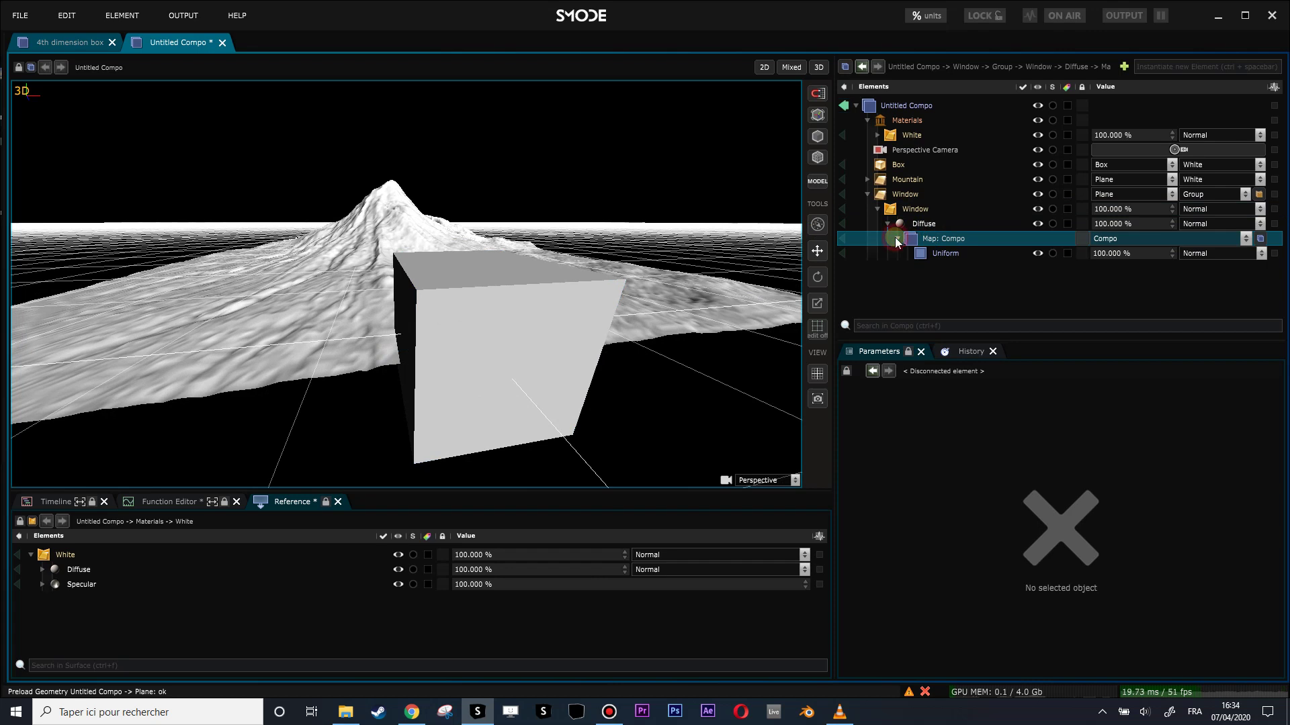
# Move the Mountain into the Window material's Diffuse map compo and delete the Uniform layer there.
pyautogui.moveTo(897, 177); pyautogui.dragTo(930, 240)
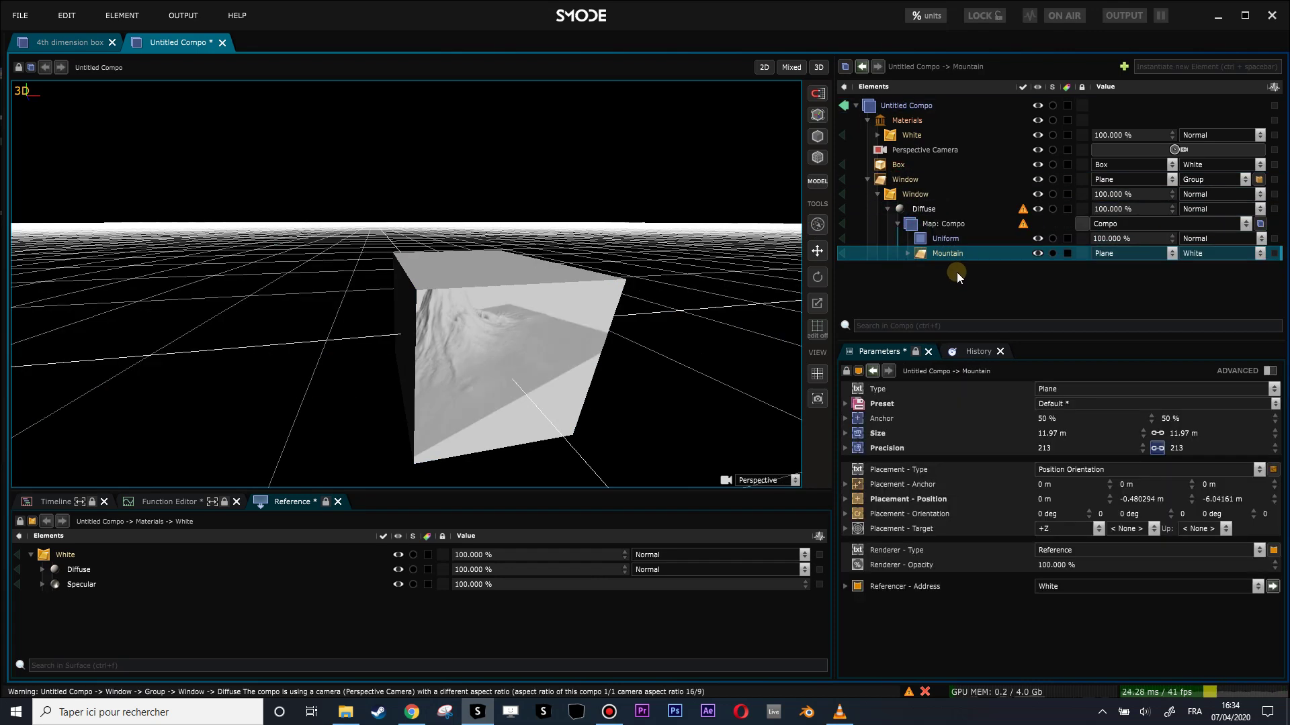
pyautogui.click(941, 240)
pyautogui.press('Delete')
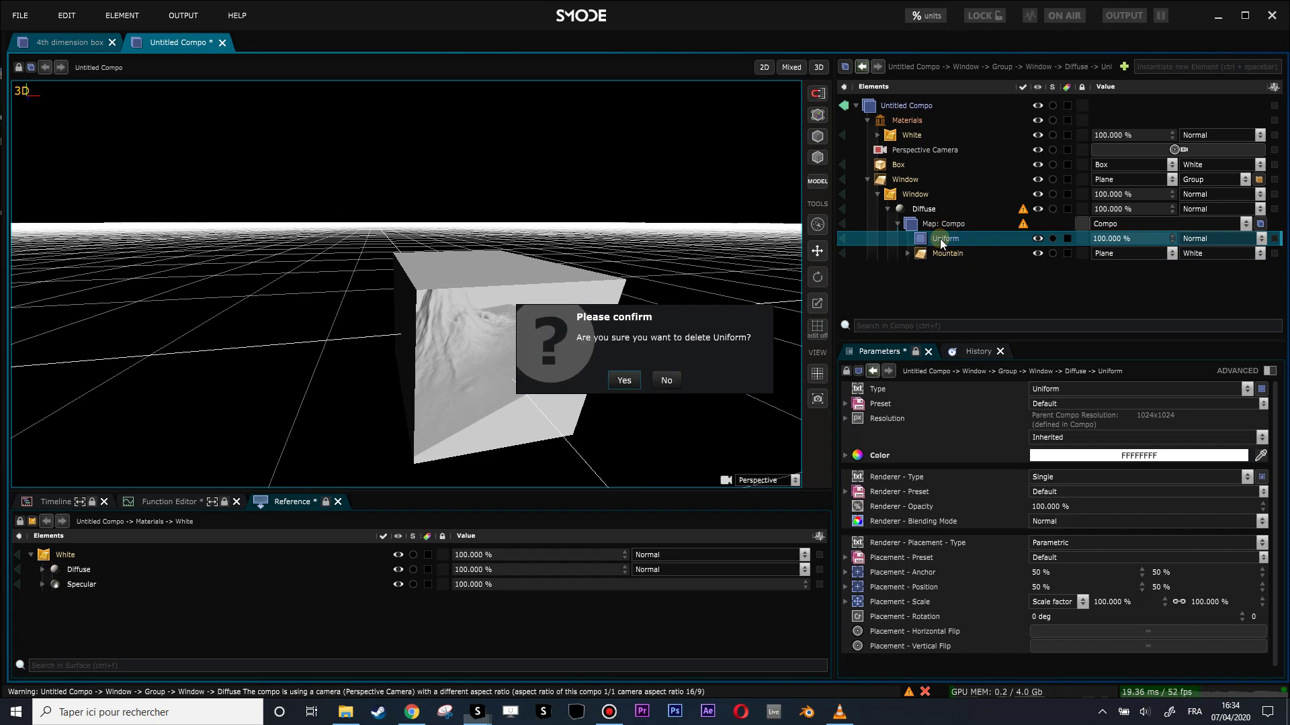
pyautogui.press('Return')
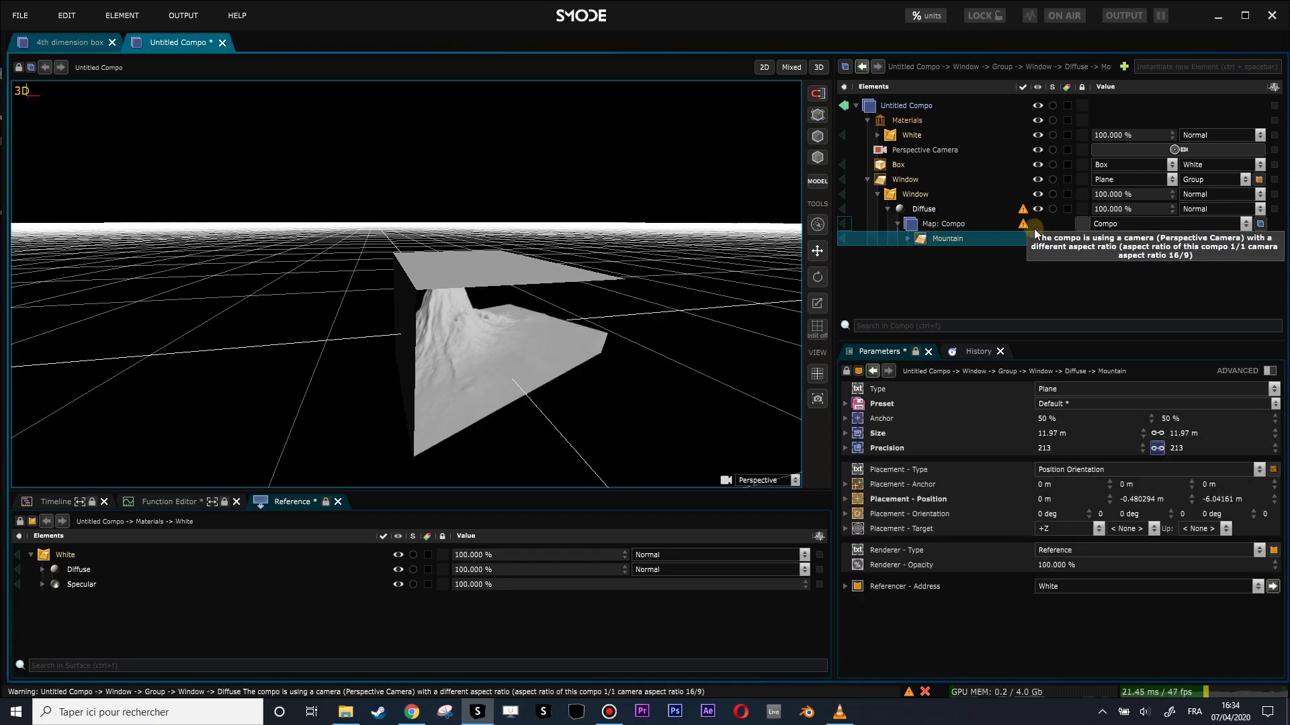
# Set the rasterizer resolution of the Diffuse map compo to 1920 x 1080 16:9.
pyautogui.moveTo(598, 339); pyautogui.dragTo(538, 319)
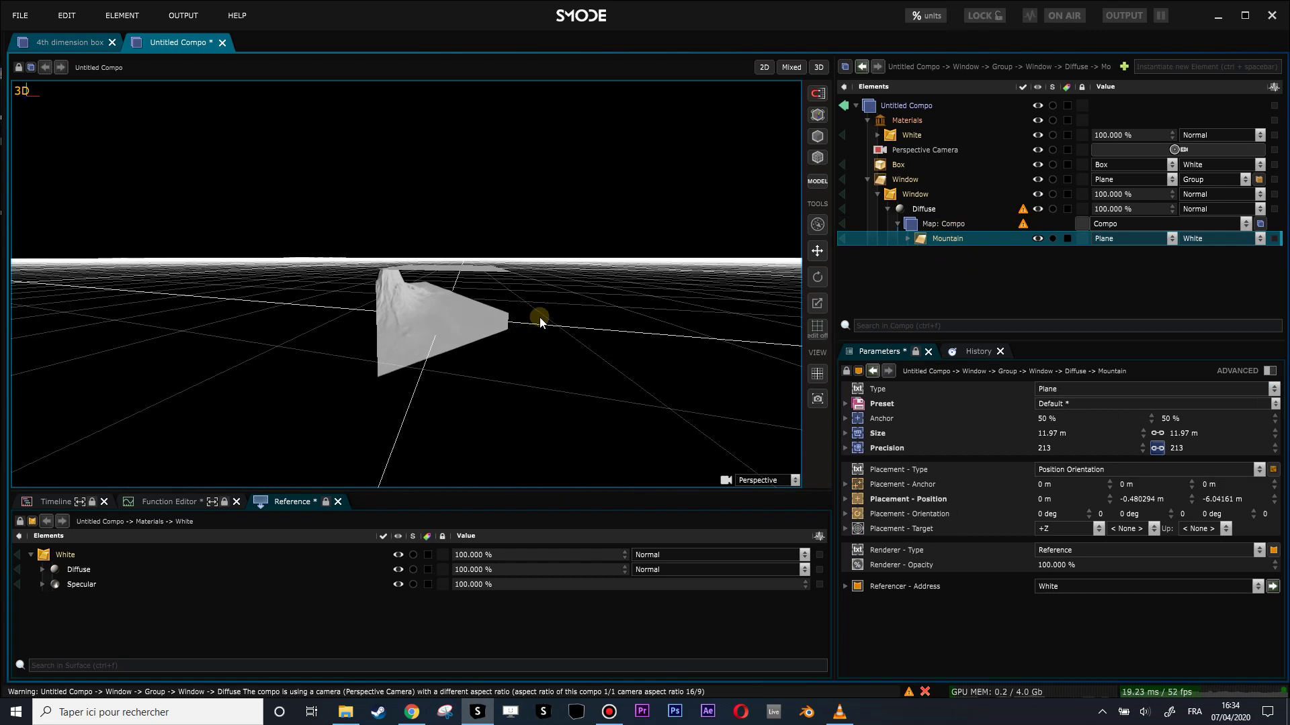
pyautogui.scroll(2, 538, 319)
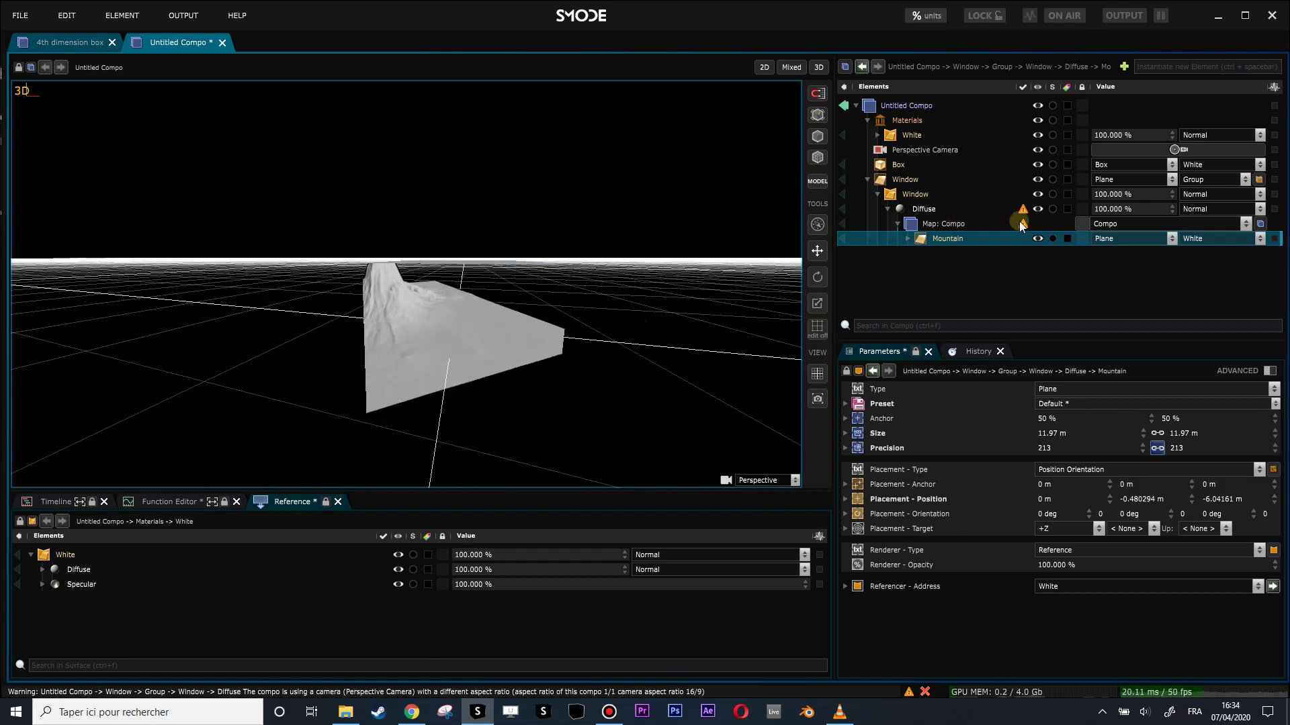
pyautogui.click(912, 227)
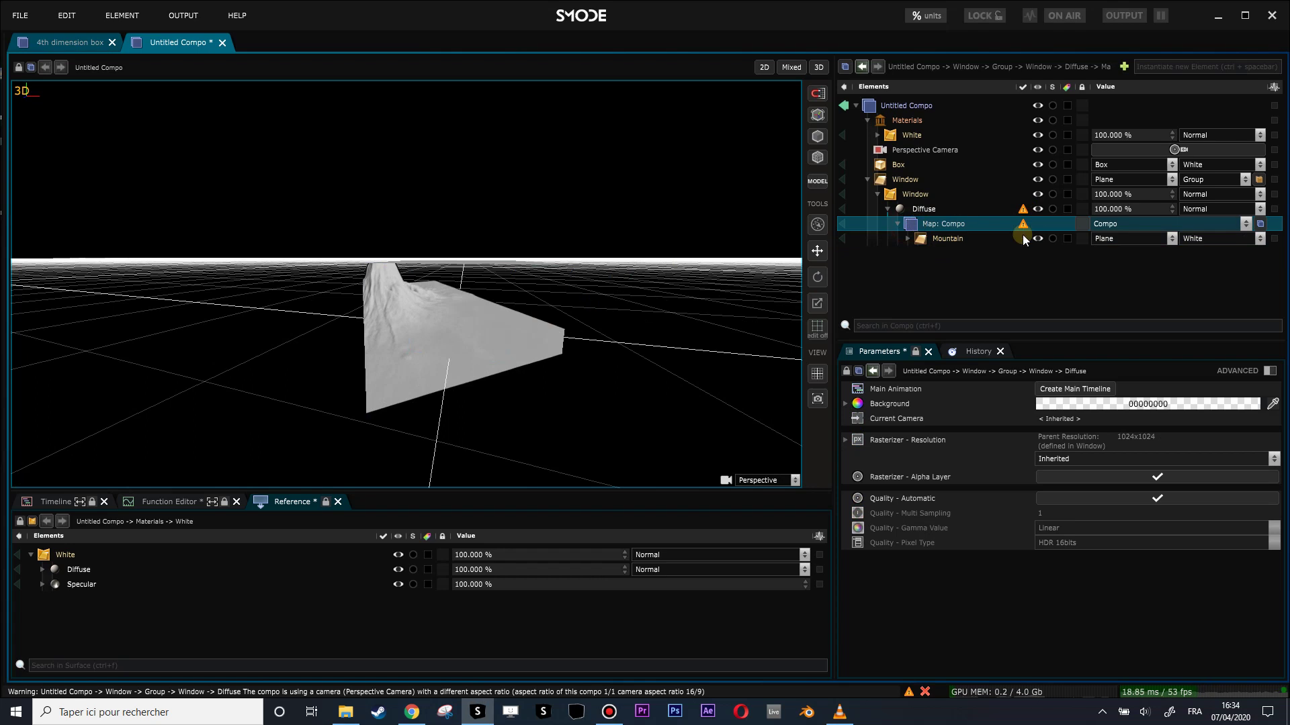
pyautogui.click(1139, 459)
pyautogui.click(1096, 212)
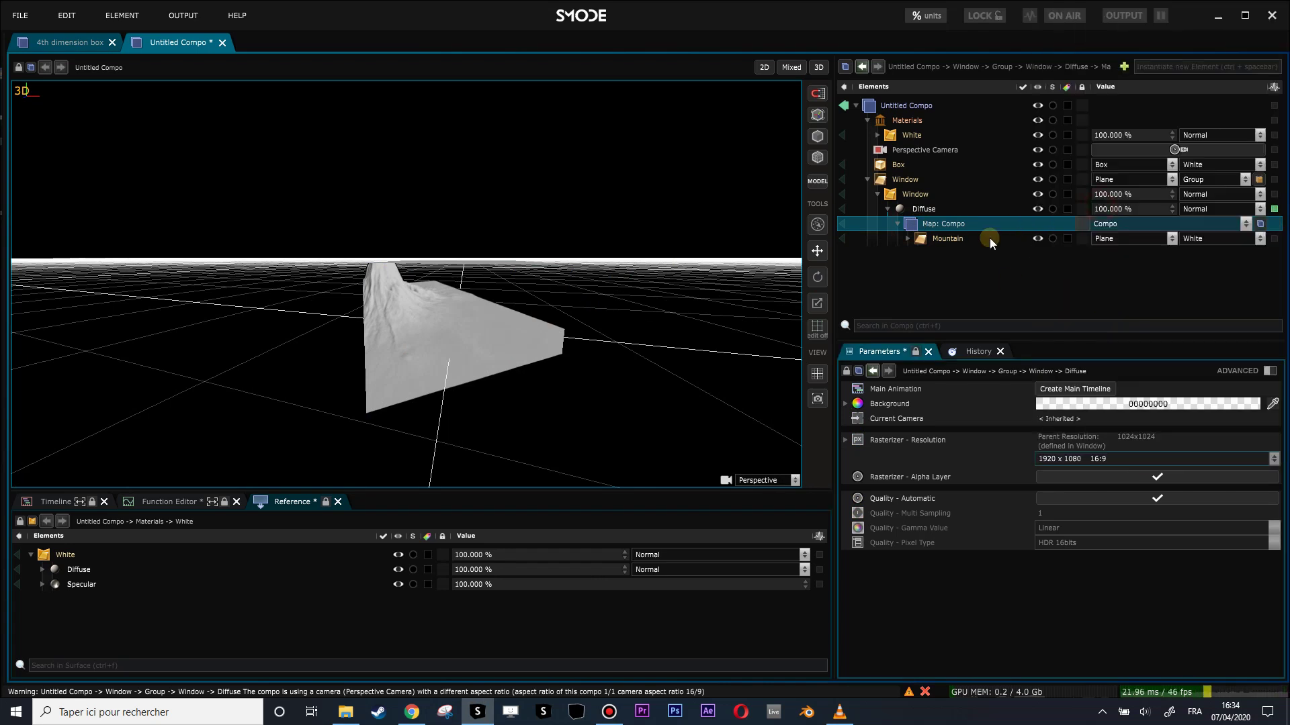
# Rename the main compo's Perspective Camera as View Cam.
pyautogui.click(888, 104)
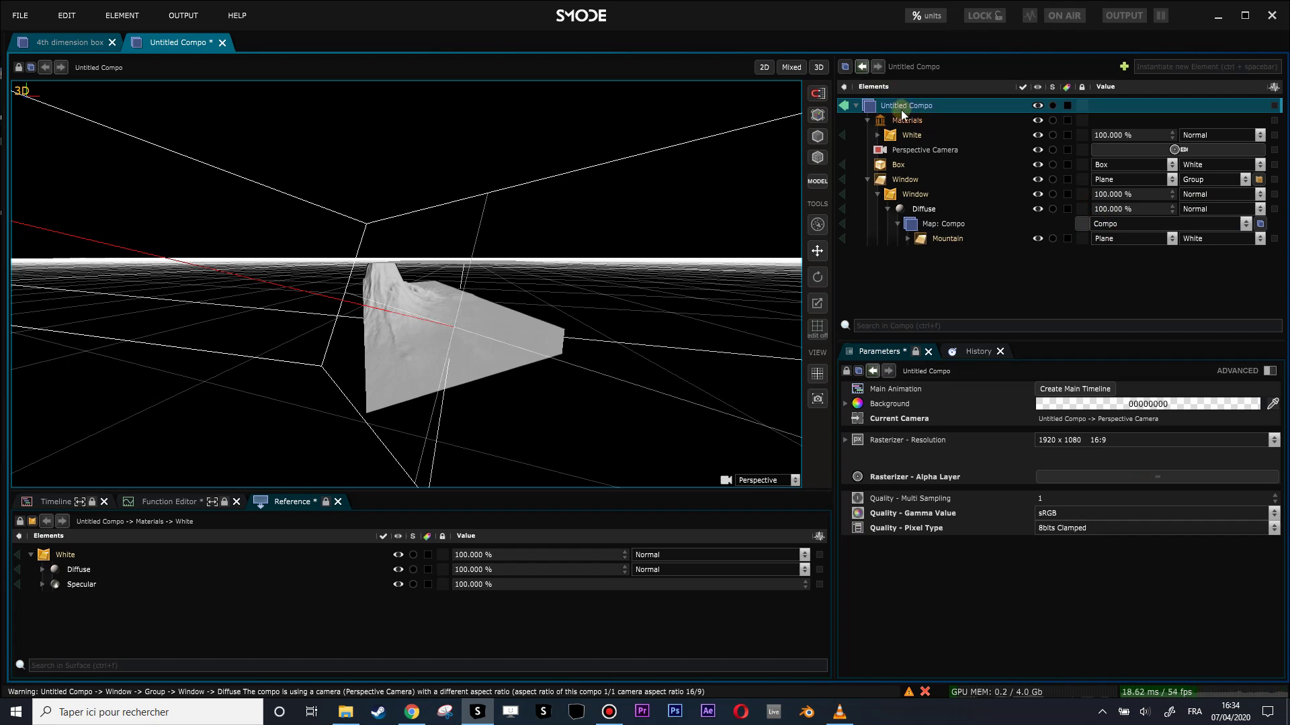
pyautogui.click(922, 152)
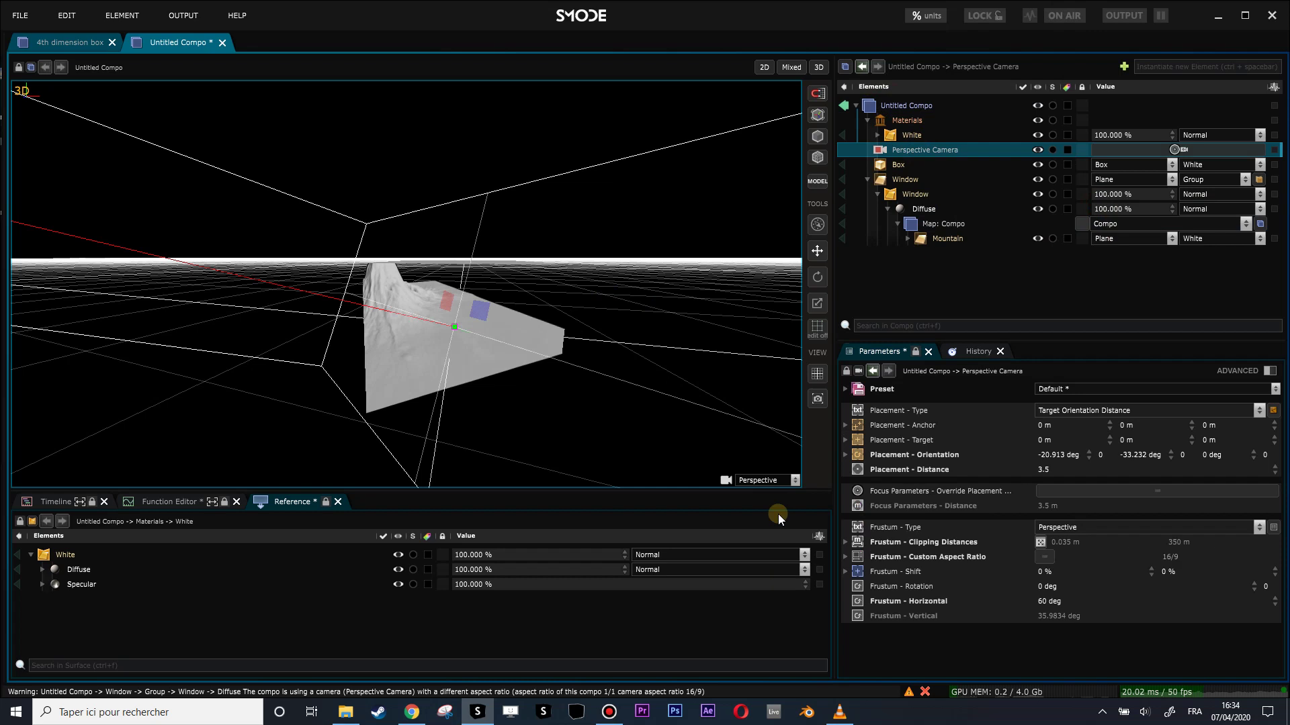
pyautogui.click(776, 489)
pyautogui.doubleClick(925, 151)
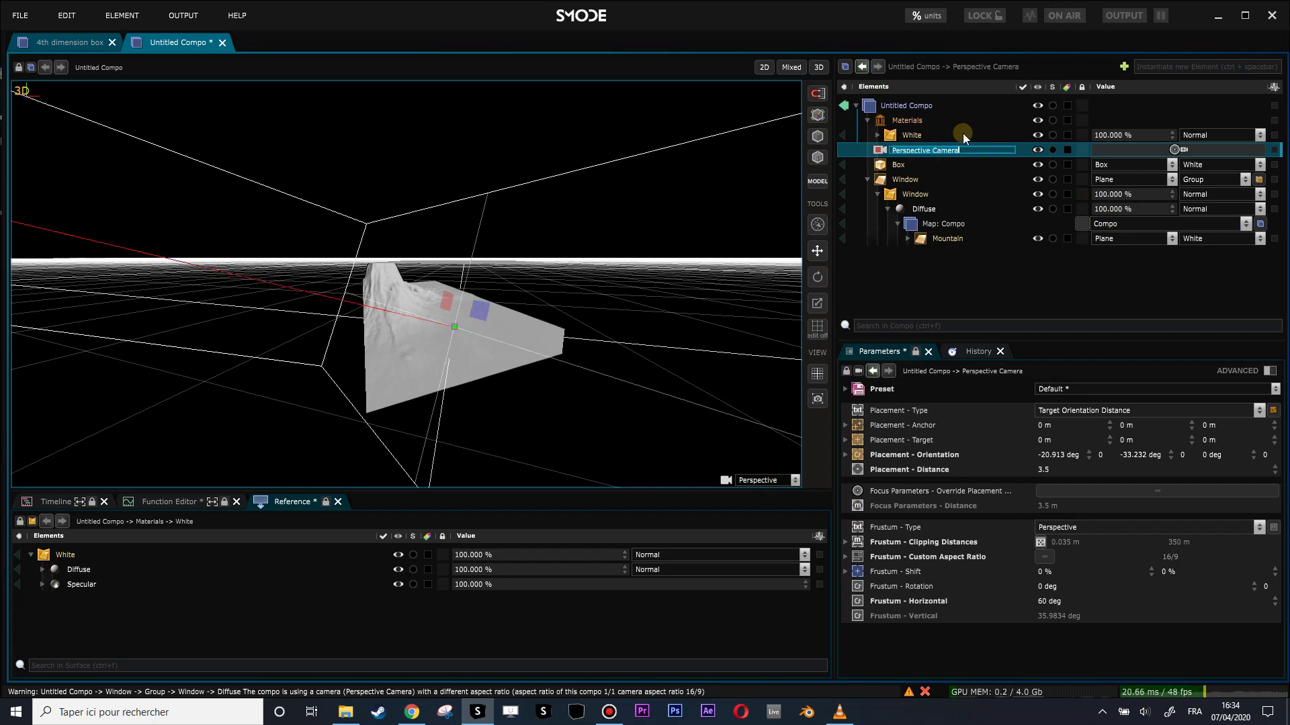
pyautogui.write('View Cam')
pyautogui.press('Return')
# Switch the viewport to View Cam and orbit it to about -16.9 degrees X and -27.5 degrees Y.
pyautogui.click(760, 480)
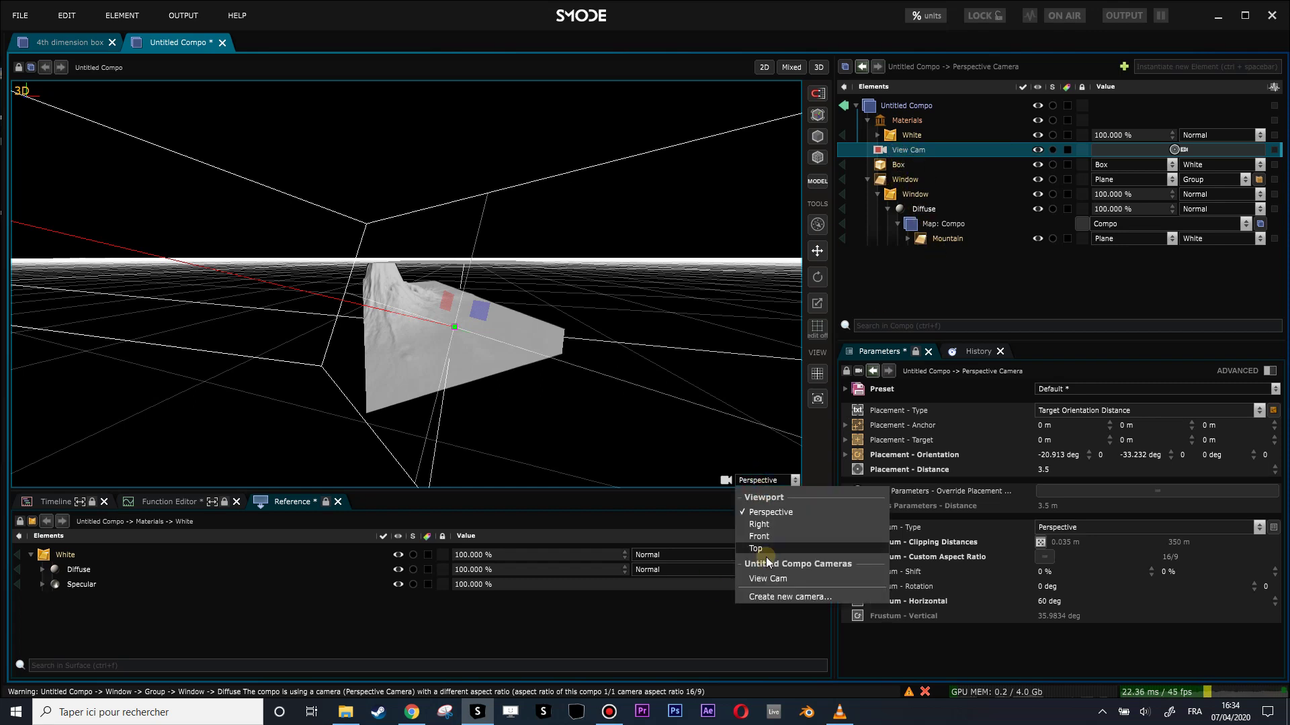
pyautogui.click(773, 580)
pyautogui.moveTo(560, 312)
pyautogui.mouseDown()
pyautogui.moveTo(434, 281)
pyautogui.moveTo(358, 279)
pyautogui.moveTo(609, 294)
pyautogui.moveTo(547, 295)
pyautogui.mouseUp()
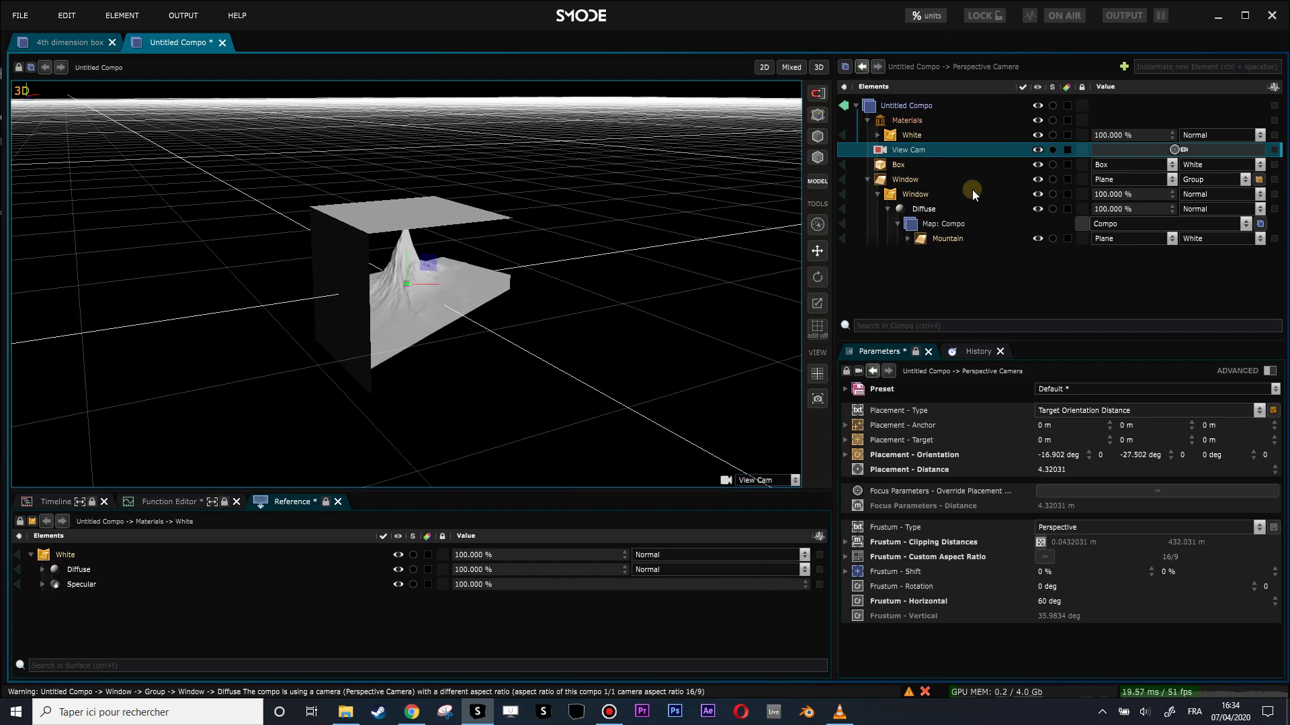
# Preview the Diffuse map compo alone in 2D while turning View Cam's Y orientation to about -4.7 degrees, and return to the main compo.
pyautogui.doubleClick(927, 224)
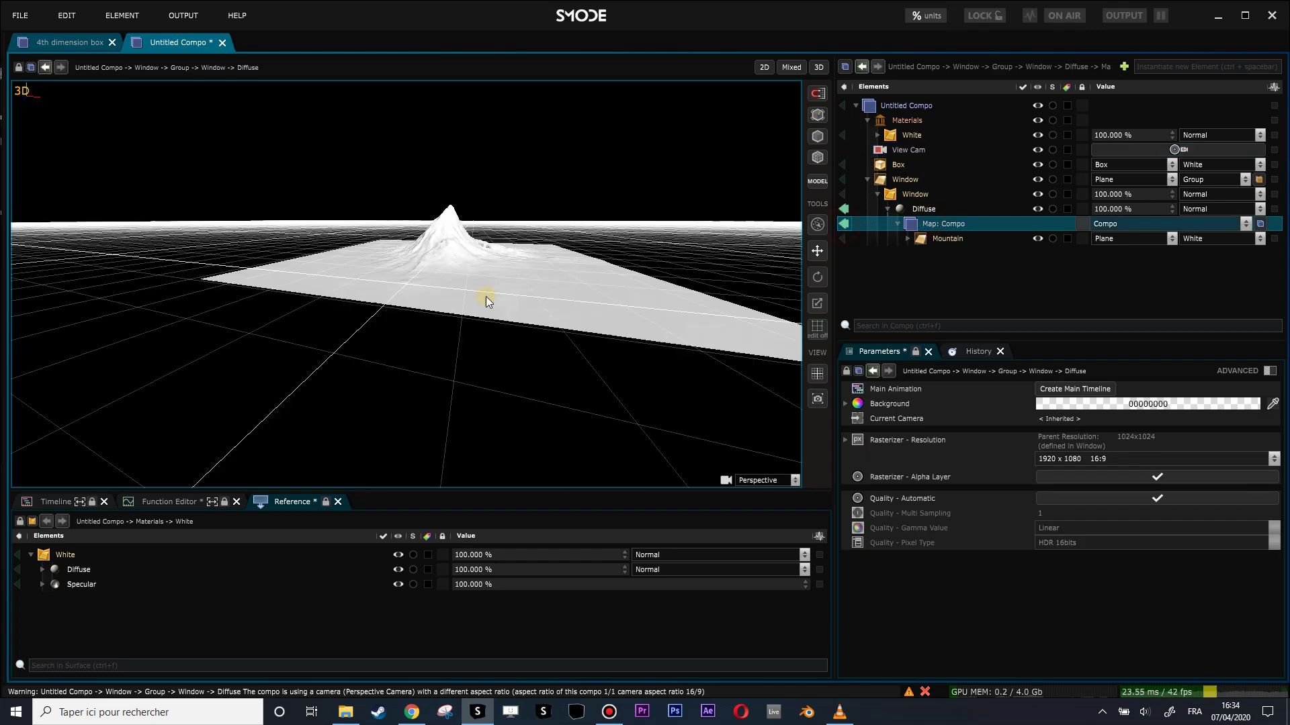
pyautogui.moveTo(458, 255); pyautogui.dragTo(538, 322)
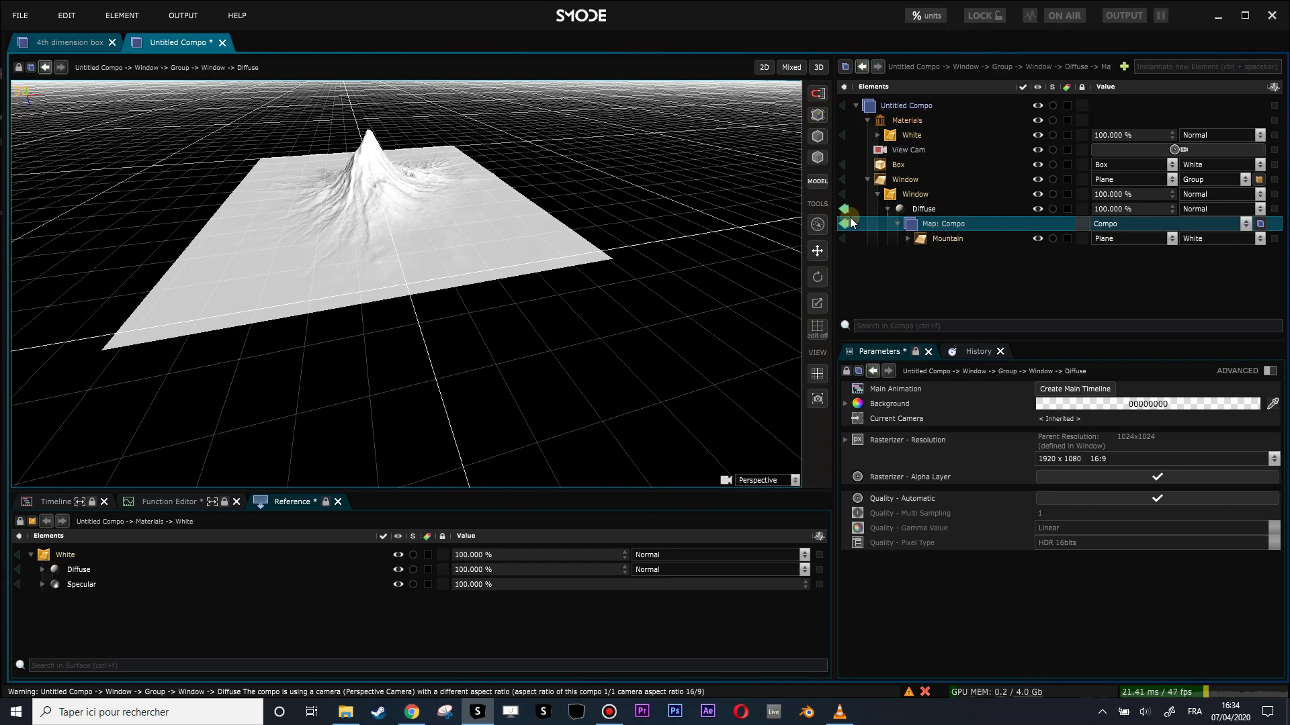
pyautogui.click(761, 67)
pyautogui.click(905, 151)
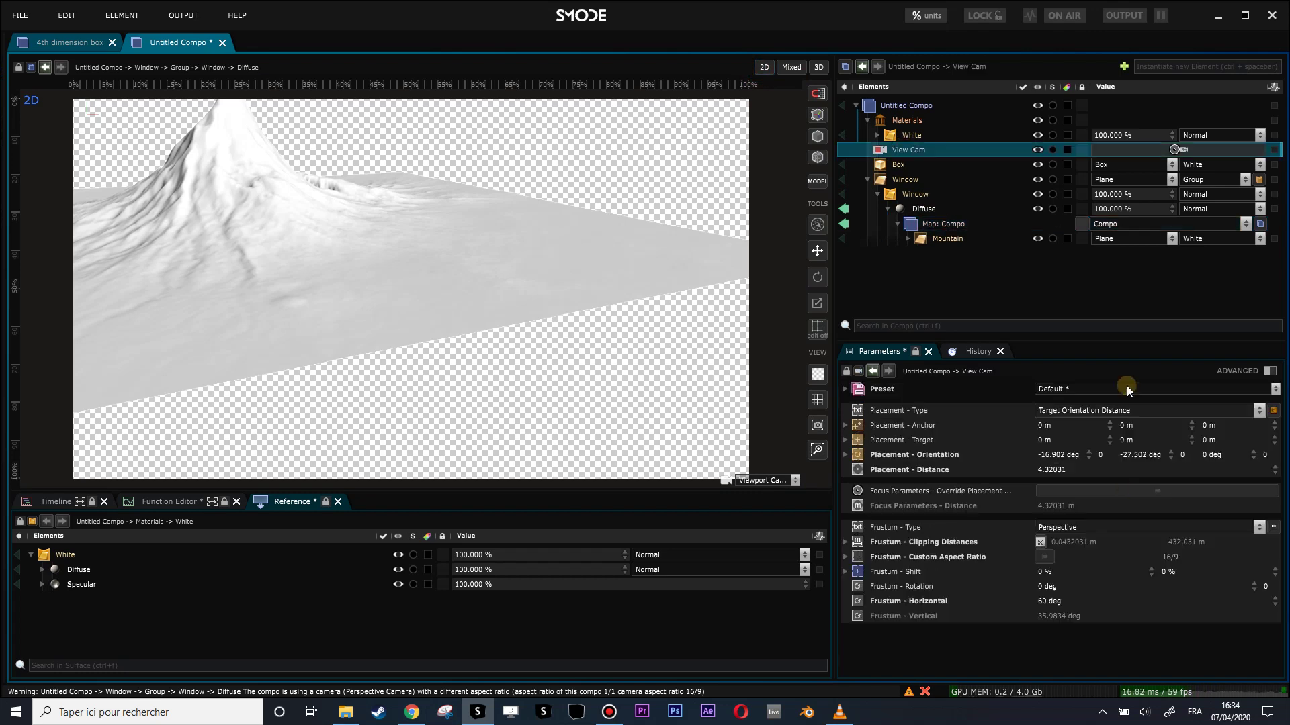
pyautogui.moveTo(1144, 459); pyautogui.dragTo(1209, 459)
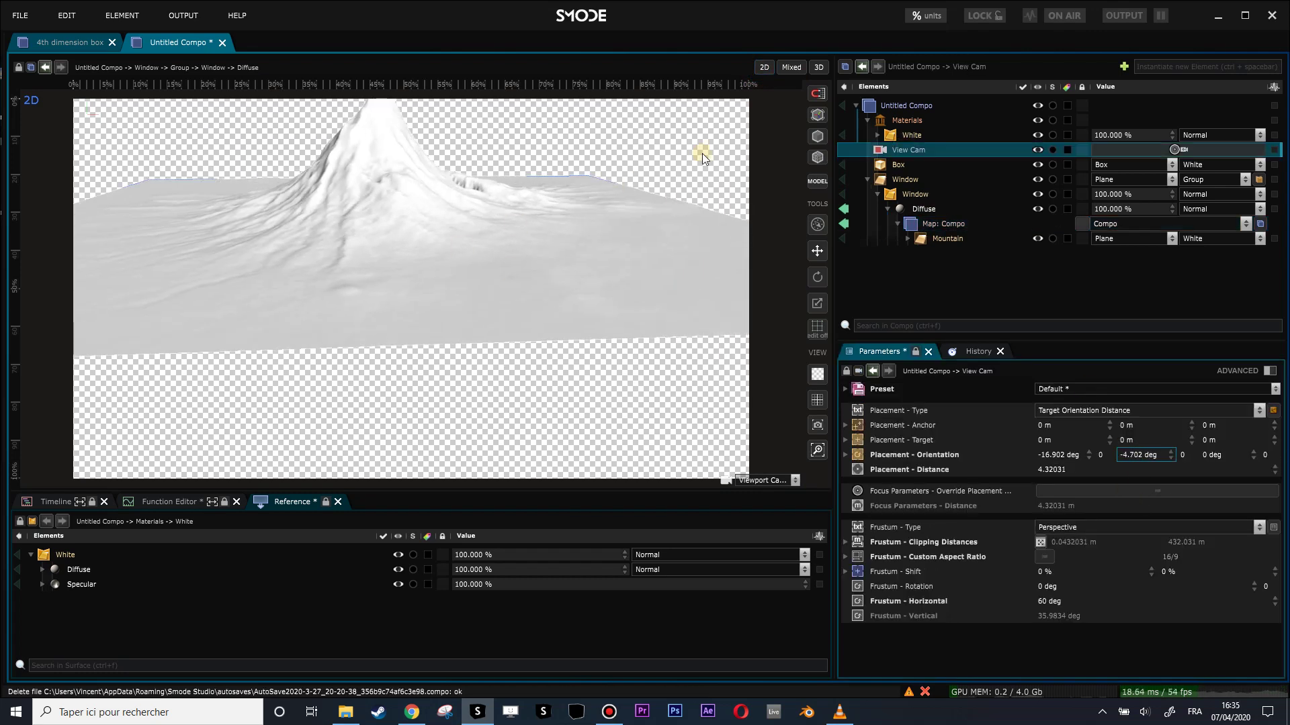
pyautogui.click(847, 213)
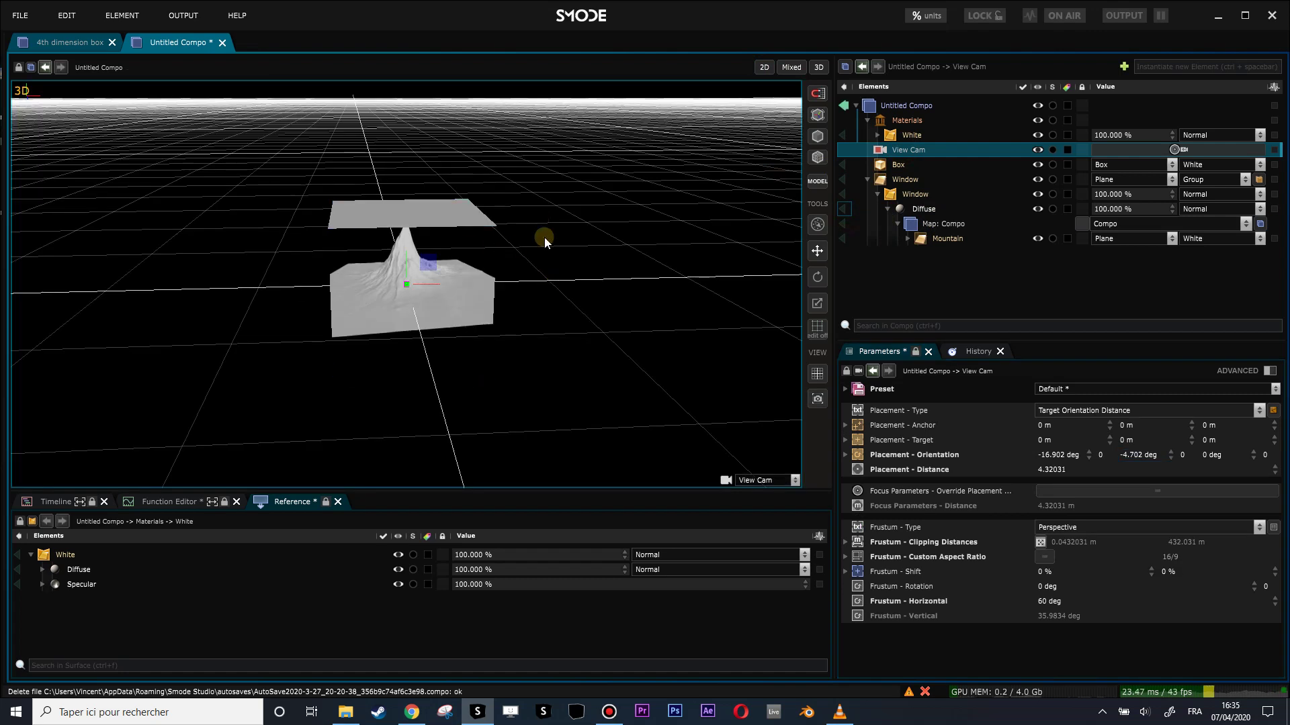
pyautogui.moveTo(544, 241); pyautogui.dragTo(466, 288)
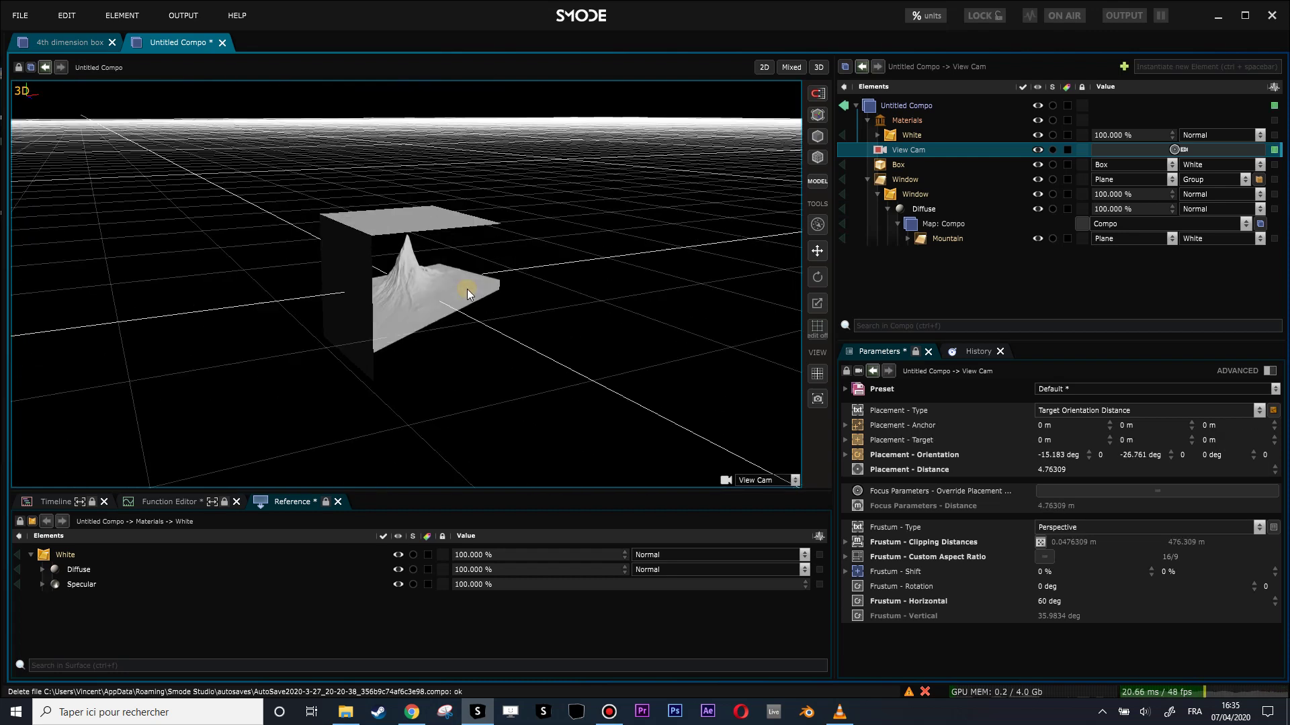
# Add a ground plane to the main compo, lower it to about -0.45 m in Y and enlarge it to about 14.08 m.
pyautogui.click(868, 180)
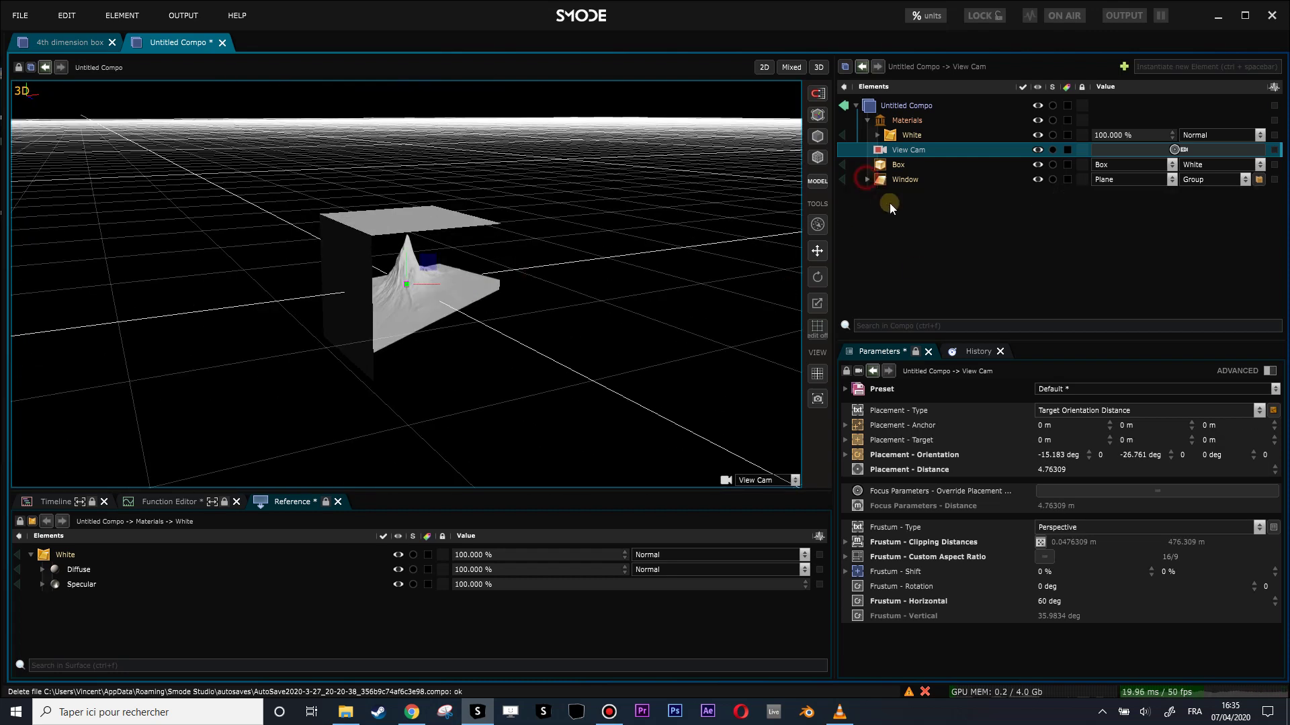
pyautogui.rightClick(888, 200)
pyautogui.moveTo(877, 250)
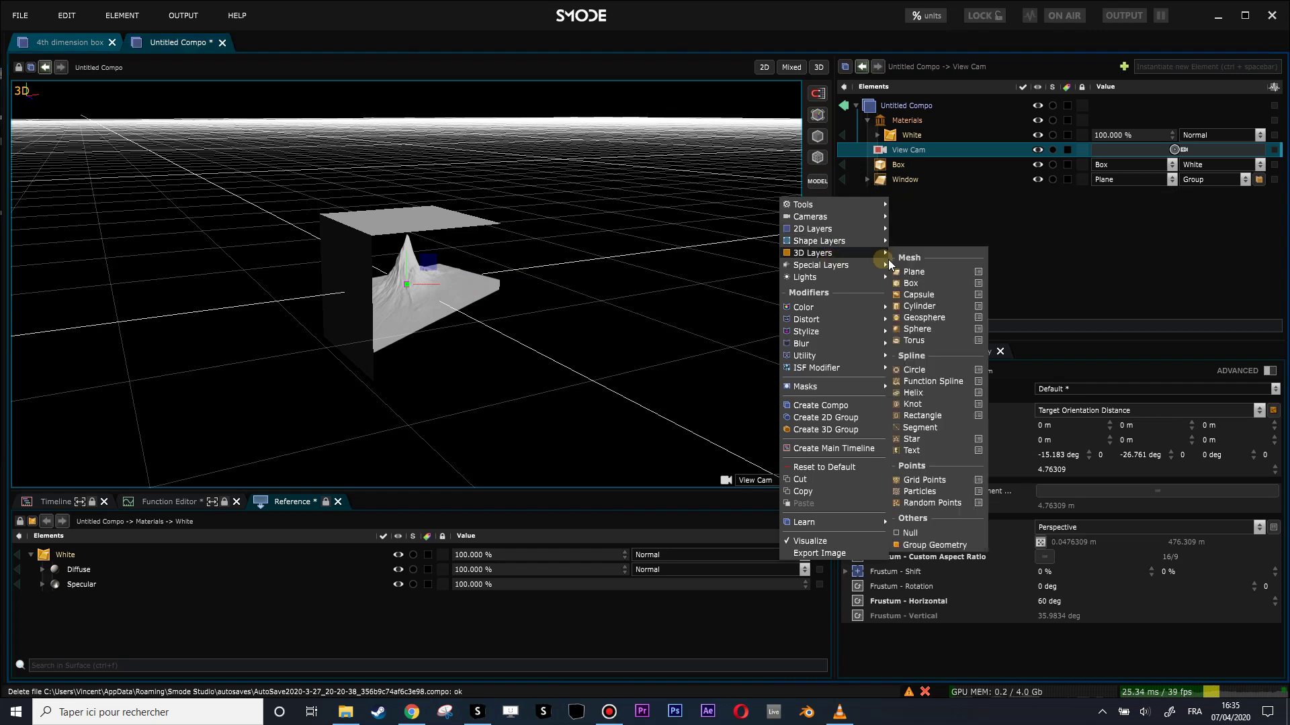
pyautogui.click(910, 271)
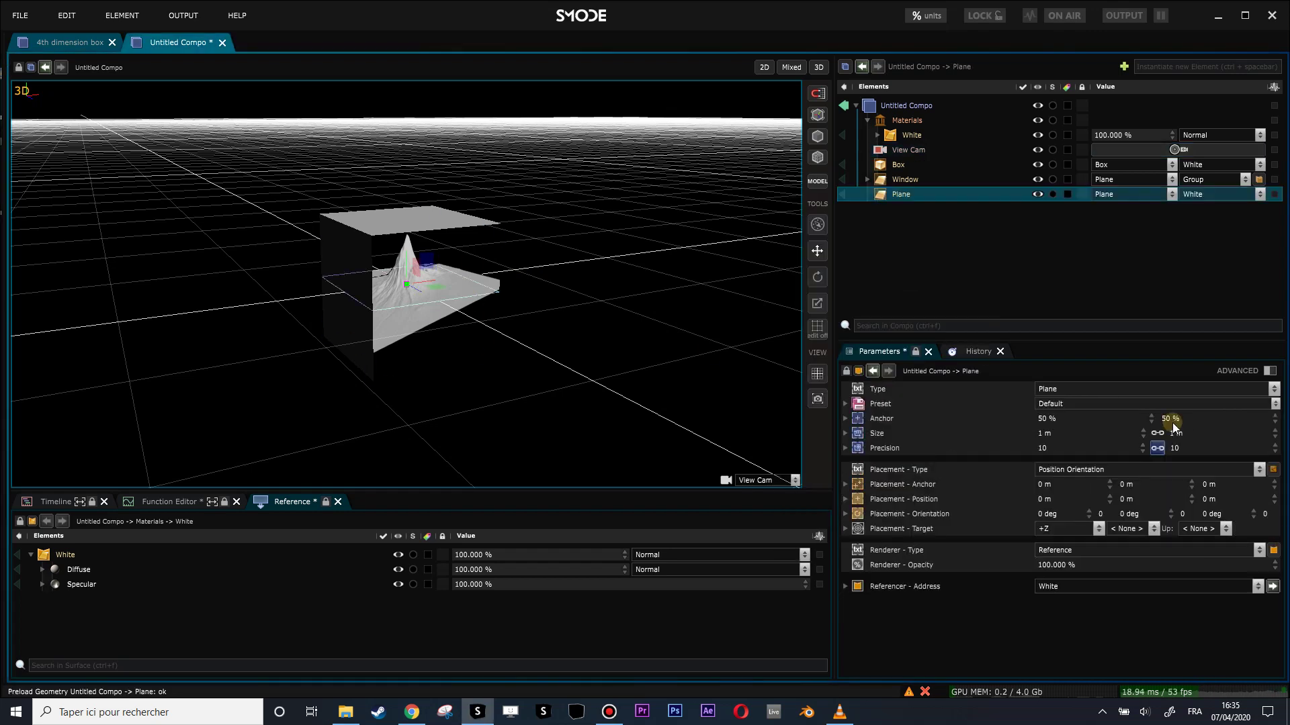
pyautogui.moveTo(1179, 434); pyautogui.dragTo(1178, 345)
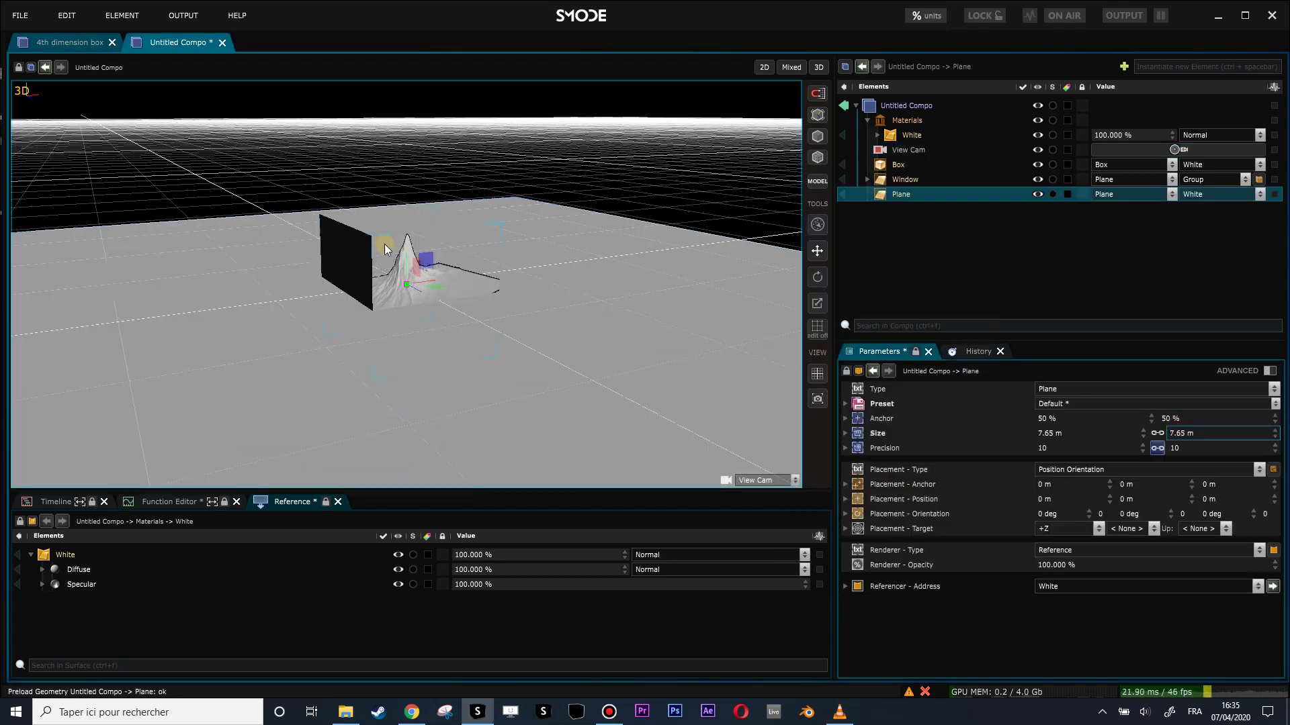
pyautogui.moveTo(403, 265); pyautogui.dragTo(421, 321)
pyautogui.moveTo(1179, 435); pyautogui.dragTo(1179, 349)
# Add a point light to the main compo and move it to about -1.05 m in X and 1.21 m in Y.
pyautogui.rightClick(919, 229)
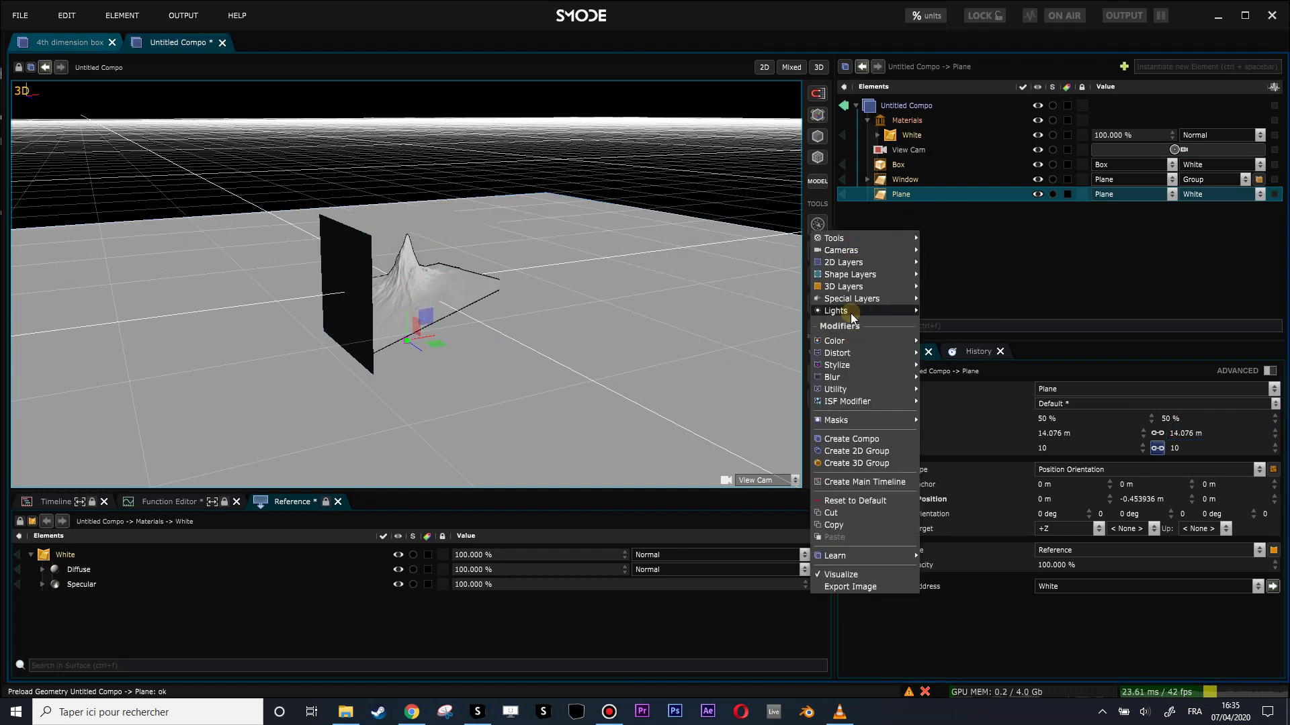
pyautogui.moveTo(847, 311)
pyautogui.click(949, 349)
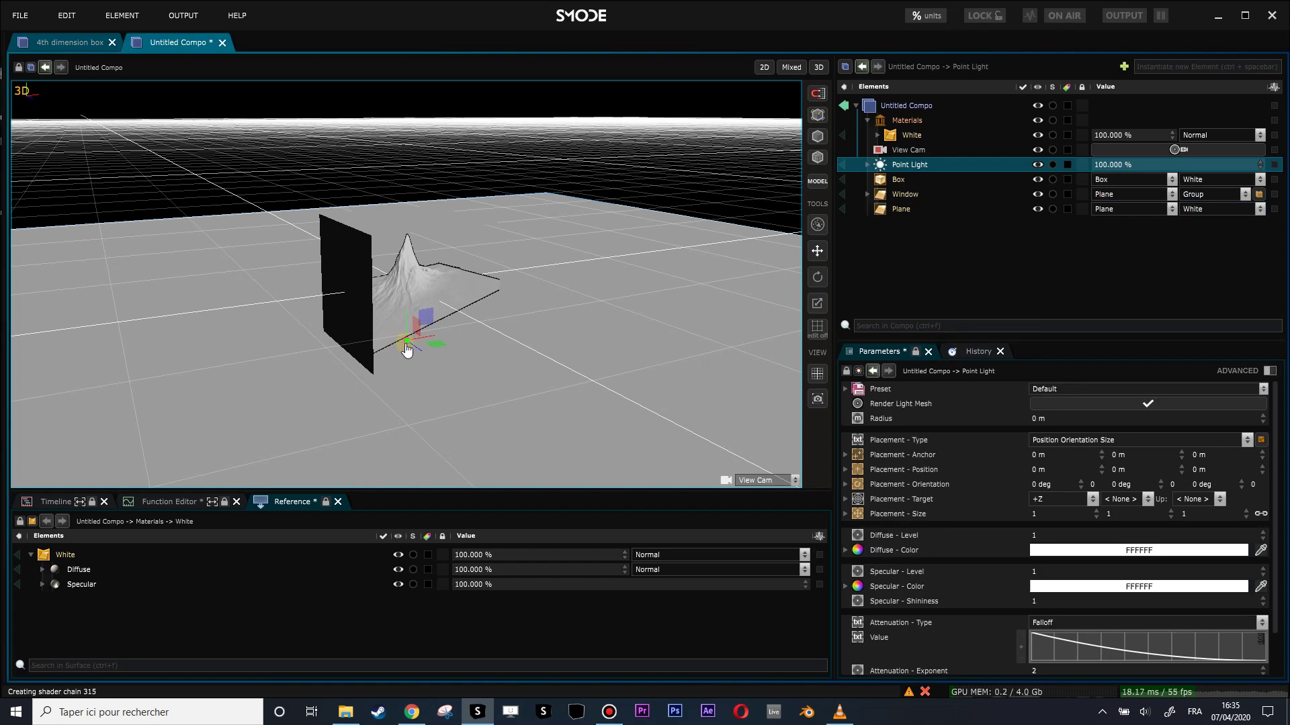
pyautogui.moveTo(429, 279); pyautogui.dragTo(261, 101)
# Move the point light behind the box to about -1.43 m in X and -2.16 m in Z.
pyautogui.moveTo(309, 256); pyautogui.dragTo(413, 290, button='middle')
pyautogui.scroll(2, 412, 285)
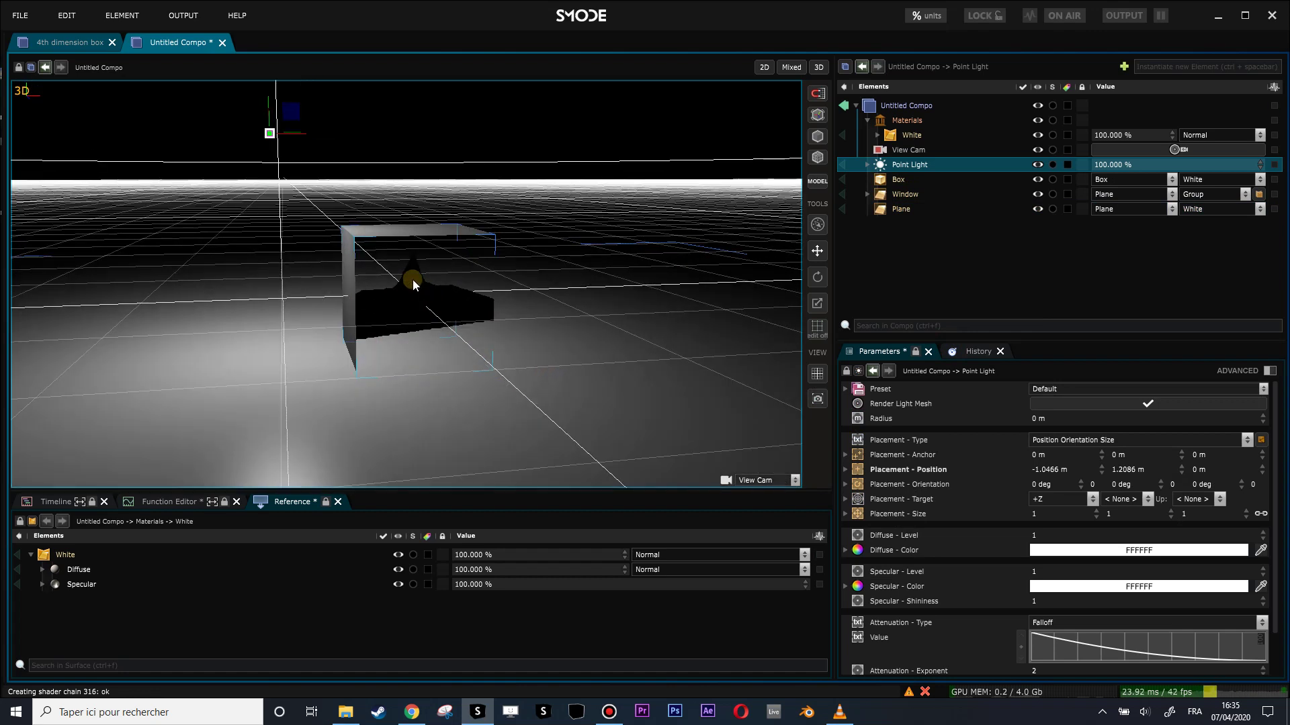
pyautogui.moveTo(695, 224); pyautogui.dragTo(457, 235, button='middle')
pyautogui.moveTo(450, 217); pyautogui.dragTo(61, 205)
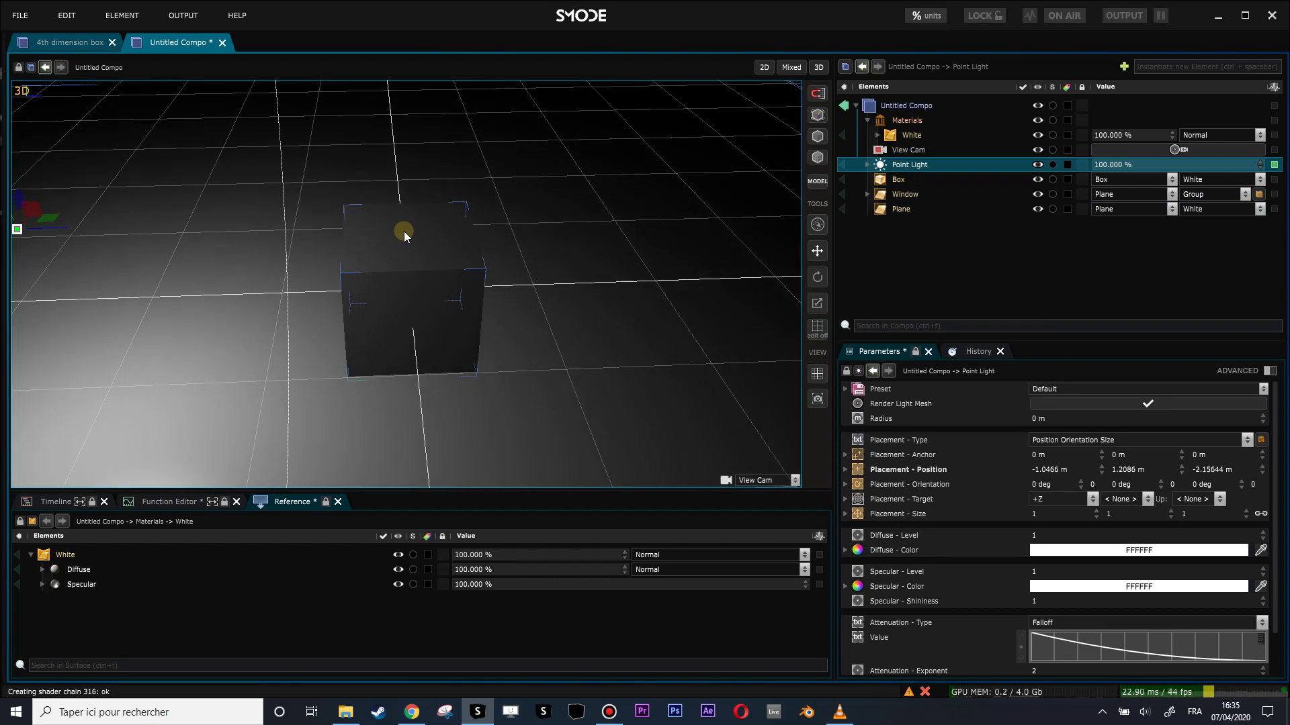
pyautogui.moveTo(440, 248); pyautogui.dragTo(297, 195, button='middle')
pyautogui.moveTo(297, 195); pyautogui.dragTo(348, 163)
# Raise the maximum of the point light's attenuation interval to 28.5 m.
pyautogui.scroll(-2, 1146, 603)
pyautogui.moveTo(1185, 643); pyautogui.dragTo(1185, 537)
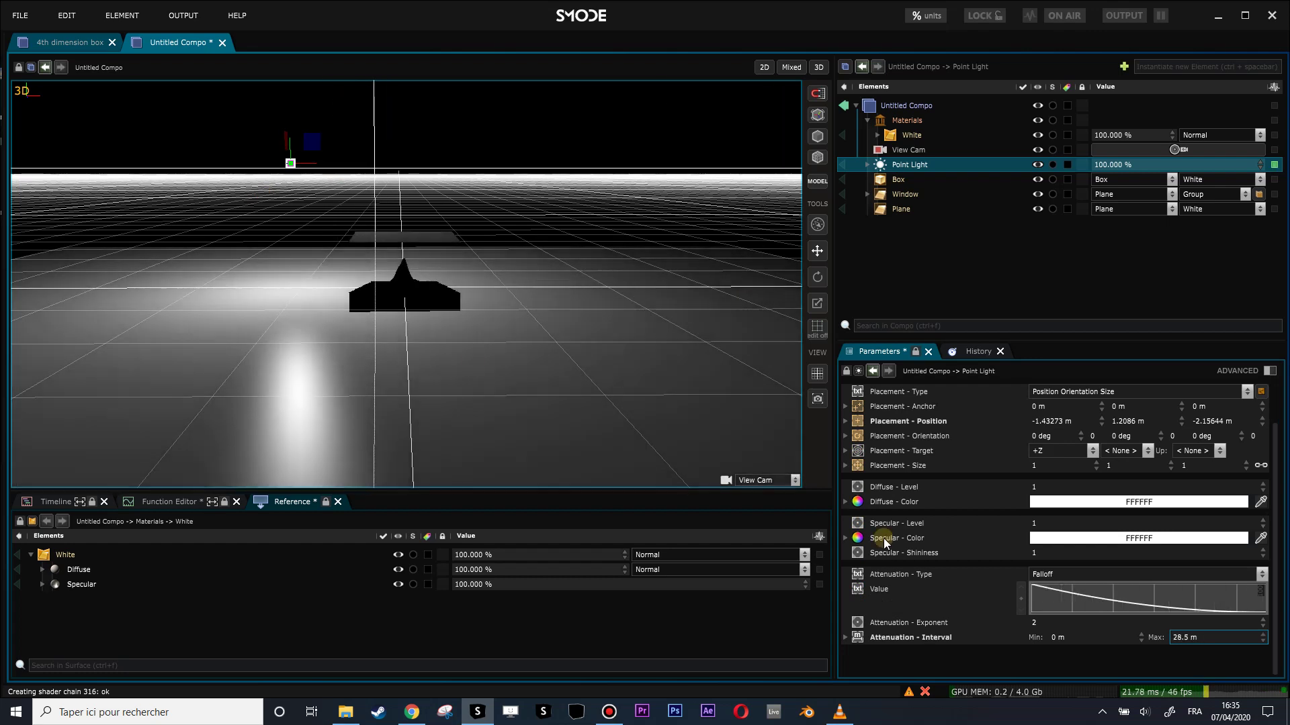
pyautogui.scroll(2, 285, 313)
pyautogui.keyDown('alt'); pyautogui.moveTo(285, 313); pyautogui.dragTo(425, 299); pyautogui.keyUp('alt')
pyautogui.moveTo(425, 300); pyautogui.dragTo(610, 282, button='middle')
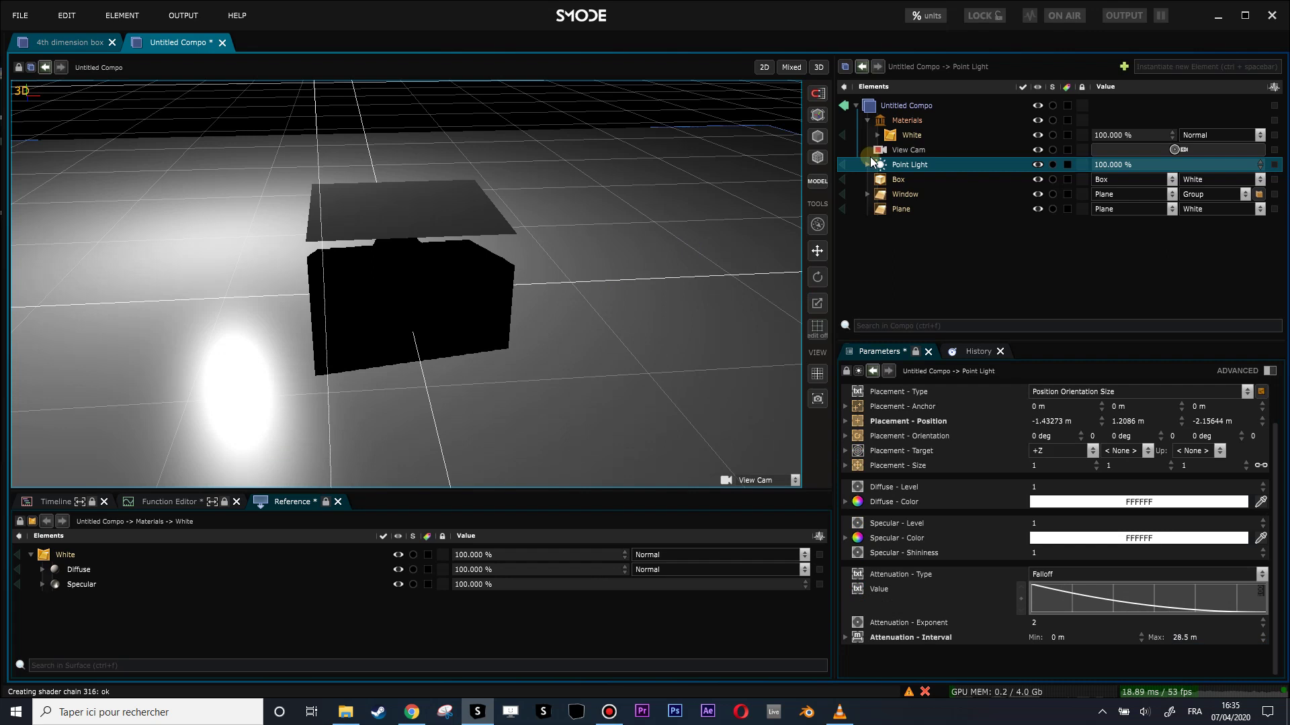
# Add a point light to the Window's Map compo and raise it to 5.36 m in Y.
pyautogui.click(866, 194)
pyautogui.click(924, 240)
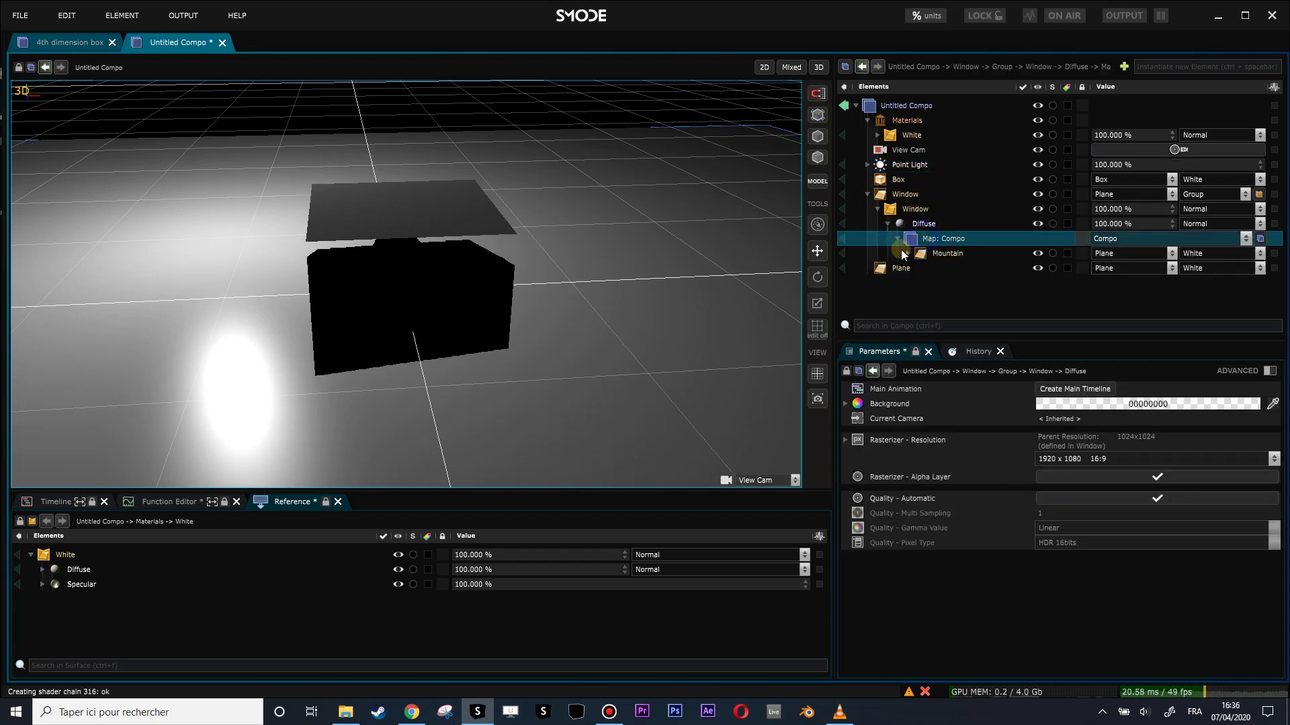
pyautogui.rightClick(921, 242)
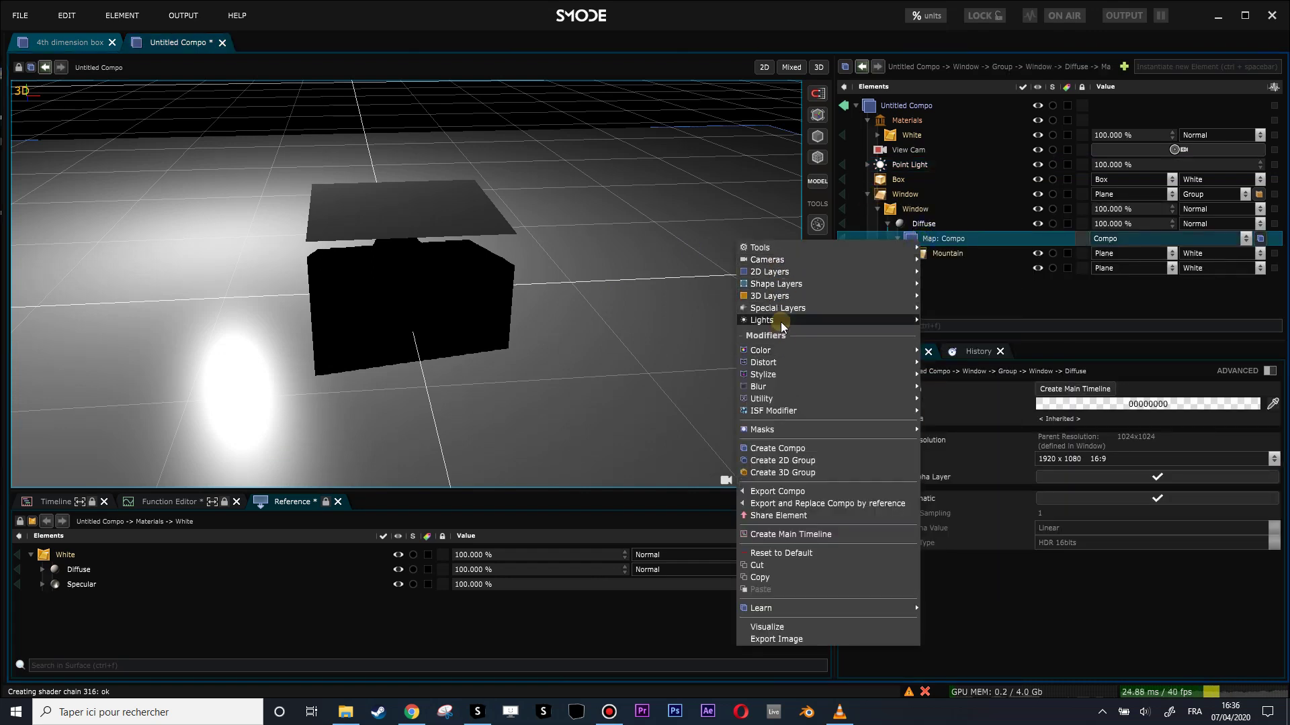
pyautogui.moveTo(781, 321)
pyautogui.click(957, 357)
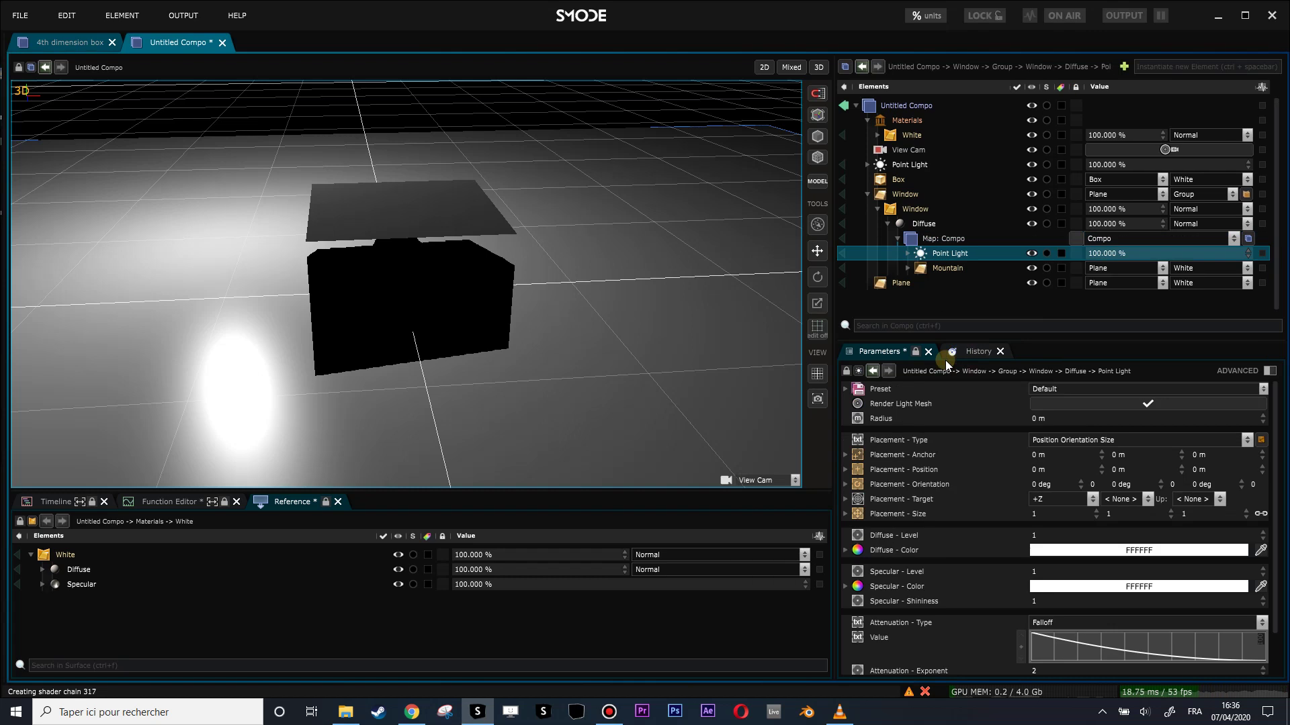
pyautogui.keyDown('alt'); pyautogui.moveTo(467, 282); pyautogui.dragTo(459, 272); pyautogui.keyUp('alt')
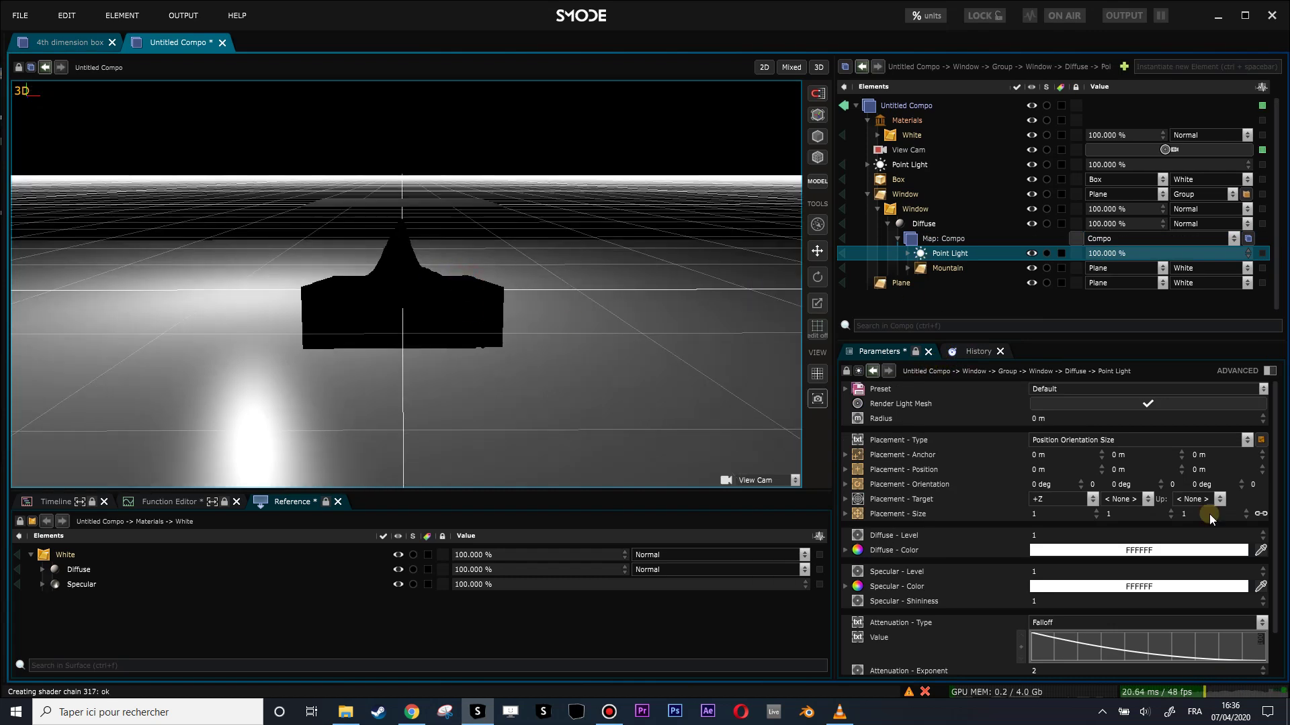
pyautogui.moveTo(1142, 470)
pyautogui.mouseDown()
pyautogui.moveTo(1142, 437)
pyautogui.moveTo(1141, 469)
pyautogui.mouseUp()
# Display the Map compo in 3D and move its point light to about -3.09 m in Y and -8.52 m in Z.
pyautogui.click(844, 223)
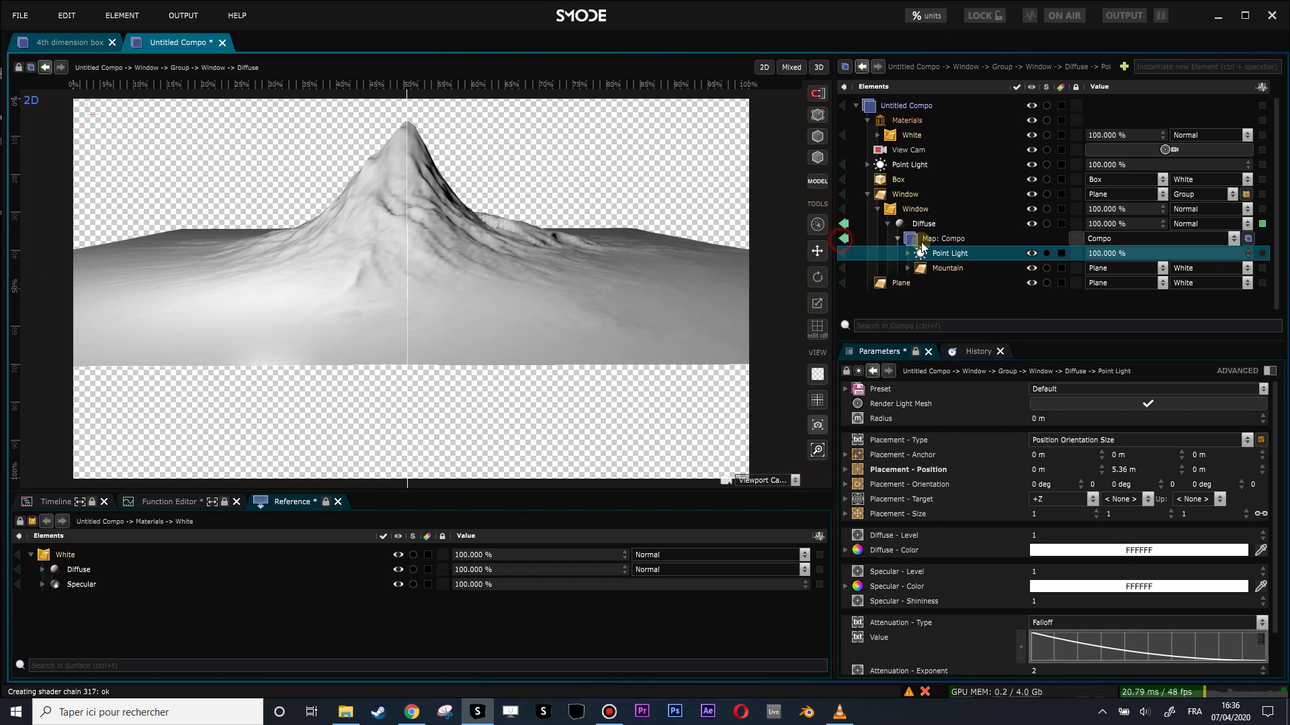
pyautogui.scroll(-2, 361, 245)
pyautogui.scroll(2, 506, 259)
pyautogui.click(817, 68)
pyautogui.click(927, 237)
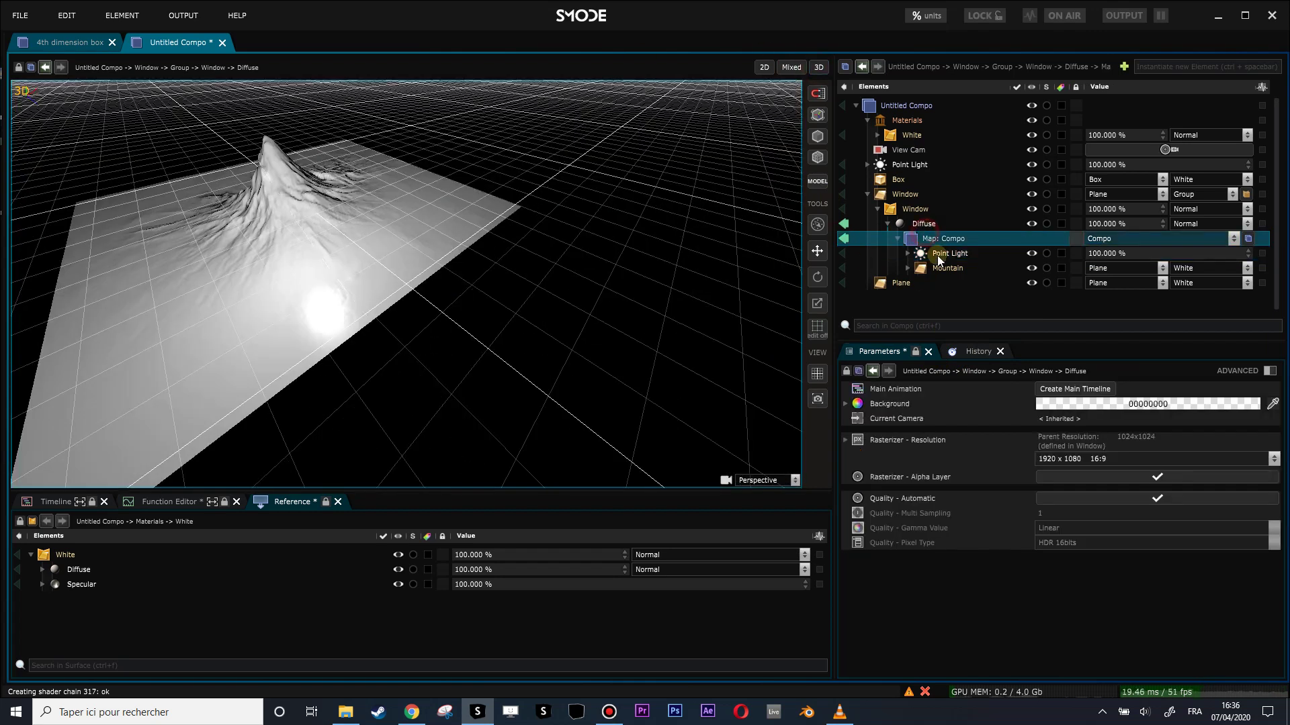
pyautogui.click(938, 255)
pyautogui.scroll(-3, 383, 281)
pyautogui.scroll(2, 394, 282)
pyautogui.moveTo(404, 287)
pyautogui.mouseDown()
pyautogui.moveTo(437, 164)
pyautogui.moveTo(475, 230)
pyautogui.moveTo(359, 226)
pyautogui.moveTo(317, 176)
pyautogui.moveTo(369, 306)
pyautogui.moveTo(403, 339)
pyautogui.moveTo(417, 278)
pyautogui.mouseUp()
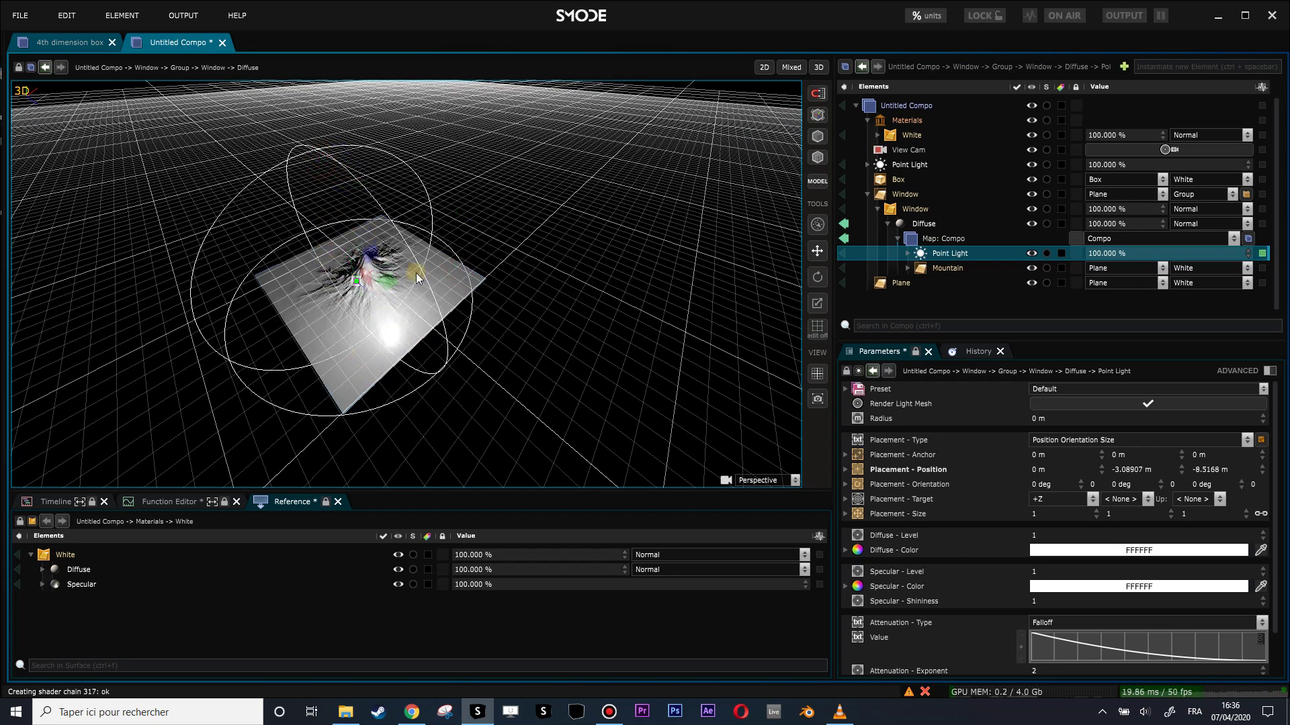
# Add a UV Camera Mapping modifier to the Window surface and assign View Cam as its camera.
pyautogui.click(848, 240)
pyautogui.moveTo(478, 320); pyautogui.dragTo(468, 321)
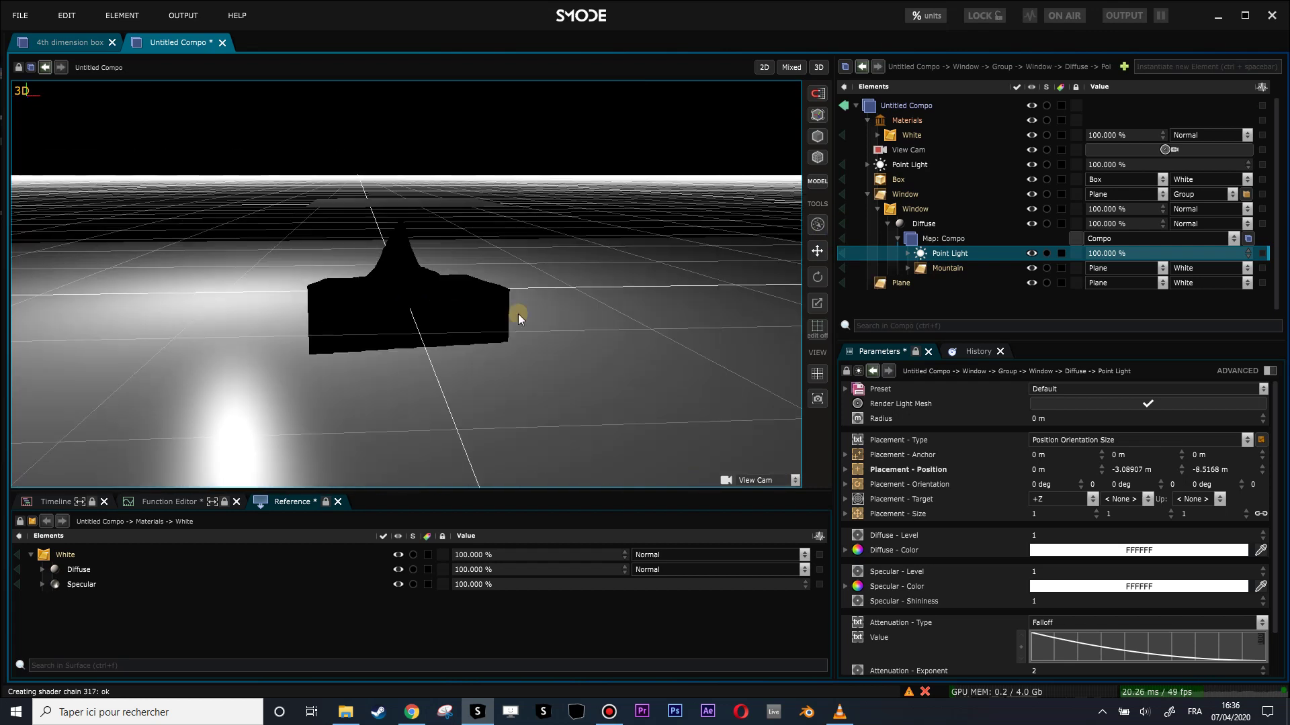
pyautogui.scroll(-2, 519, 318)
pyautogui.click(900, 208)
pyautogui.rightClick(900, 213)
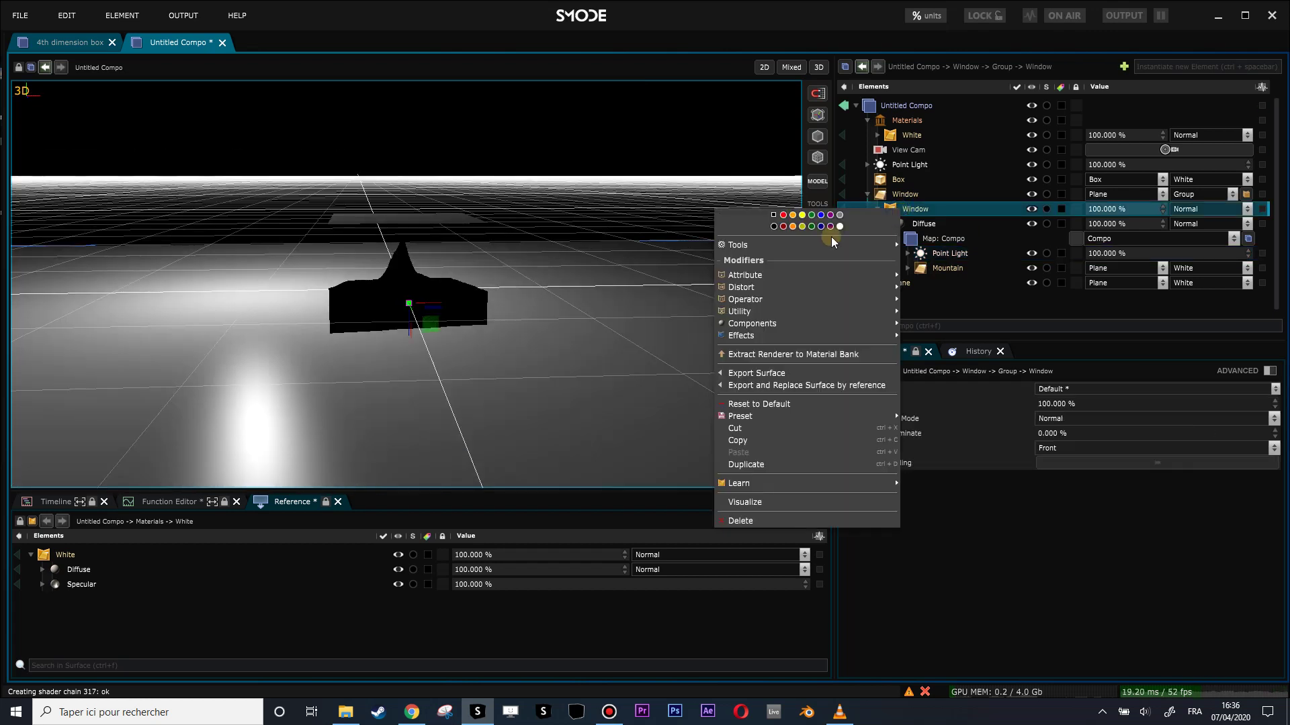
pyautogui.moveTo(784, 273)
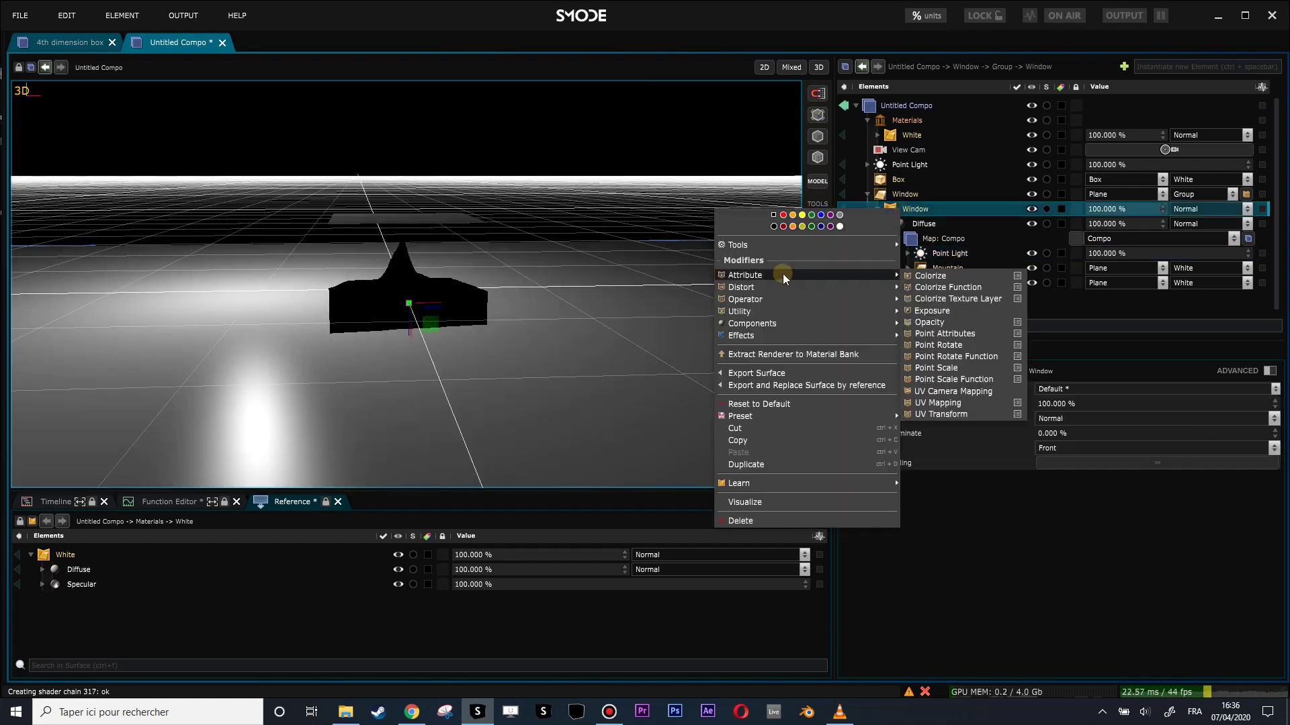
pyautogui.click(968, 394)
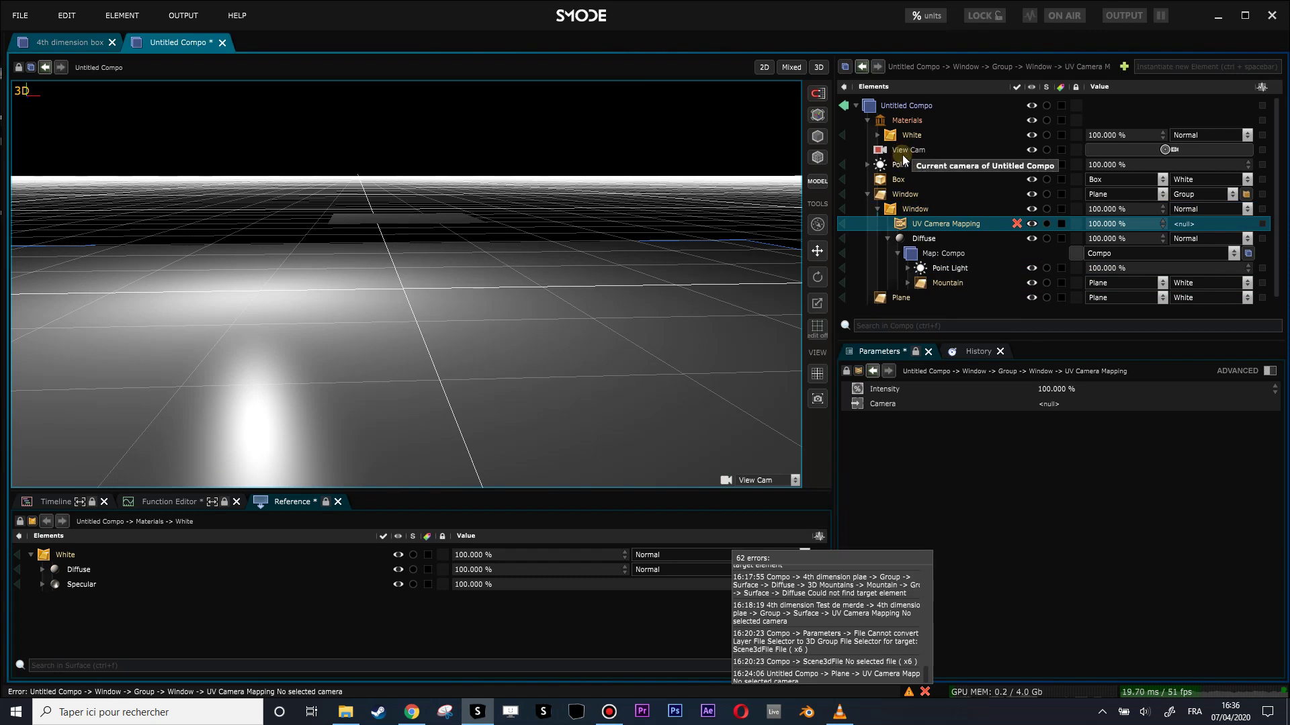
pyautogui.moveTo(904, 159); pyautogui.dragTo(1084, 403)
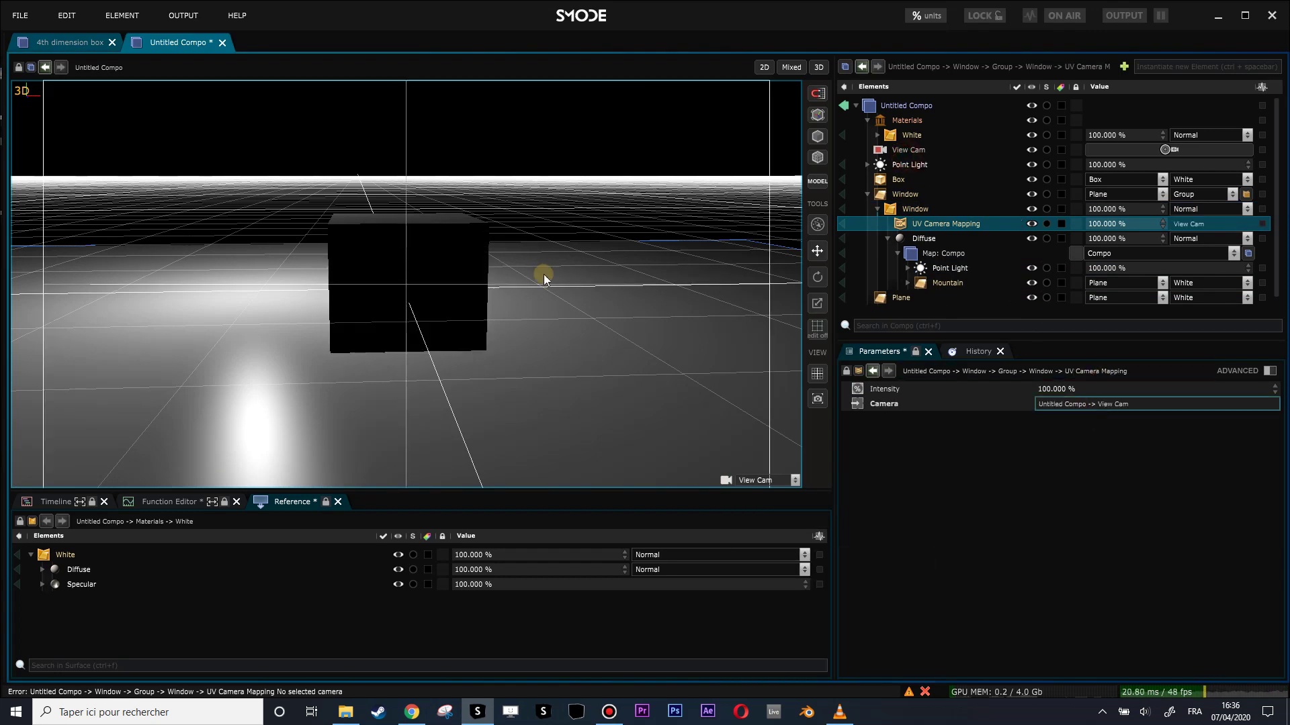
# Turn off the main compo's point light, keeping the Map compo's point light on.
pyautogui.moveTo(597, 292)
pyautogui.mouseDown()
pyautogui.moveTo(394, 290)
pyautogui.moveTo(489, 301)
pyautogui.moveTo(606, 290)
pyautogui.moveTo(640, 270)
pyautogui.moveTo(632, 291)
pyautogui.moveTo(582, 299)
pyautogui.moveTo(549, 269)
pyautogui.moveTo(520, 265)
pyautogui.moveTo(526, 280)
pyautogui.mouseUp()
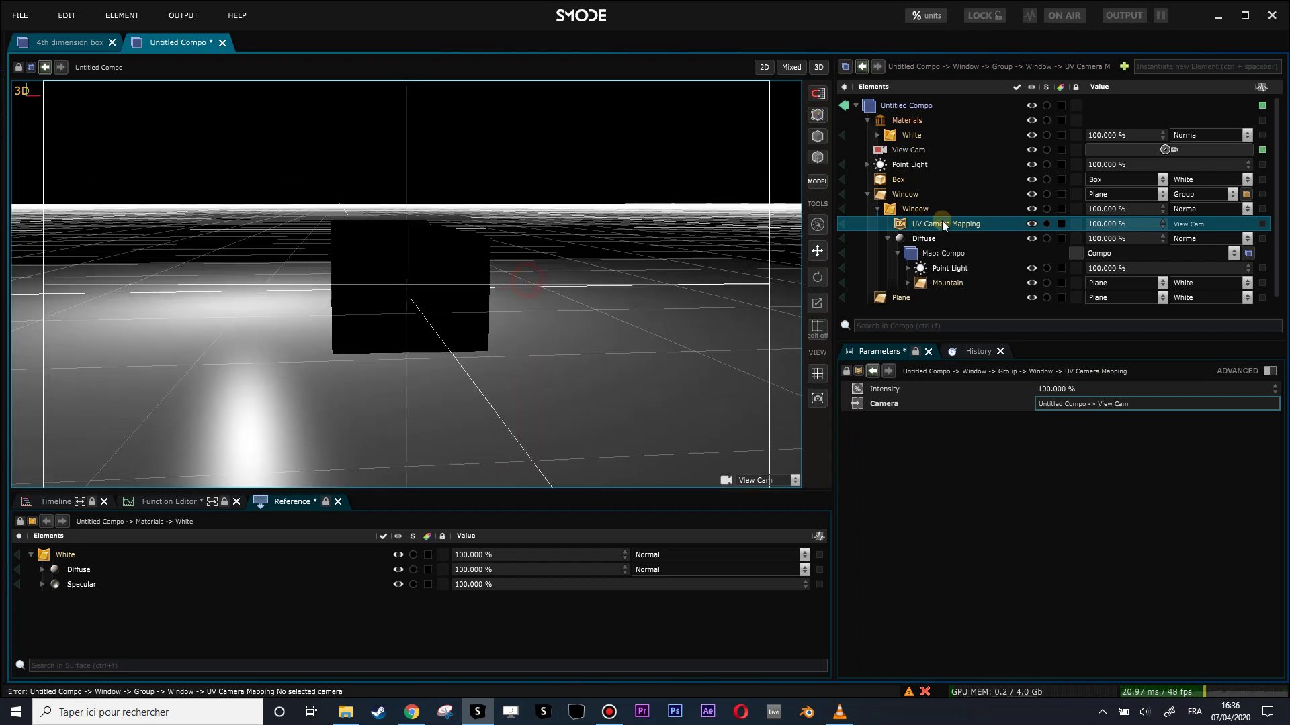
pyautogui.click(908, 167)
pyautogui.click(943, 271)
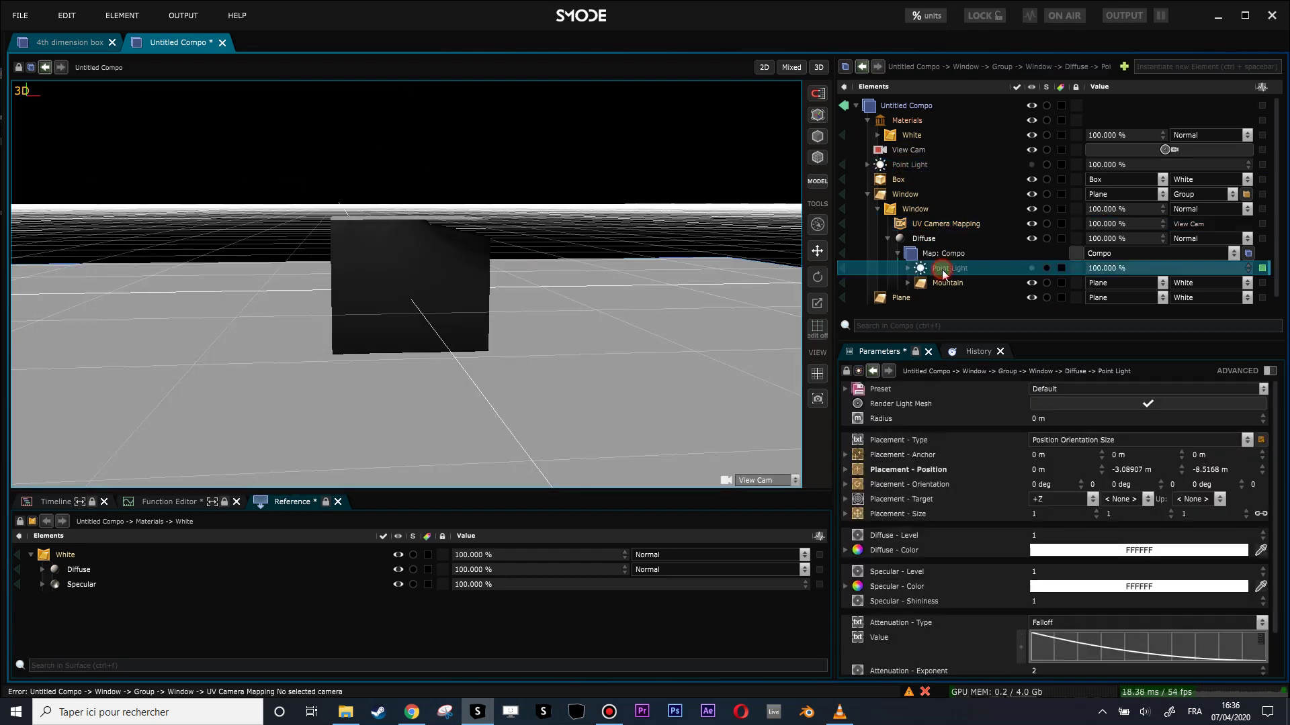
pyautogui.moveTo(495, 292)
pyautogui.mouseDown()
pyautogui.moveTo(478, 274)
pyautogui.moveTo(494, 299)
pyautogui.mouseUp()
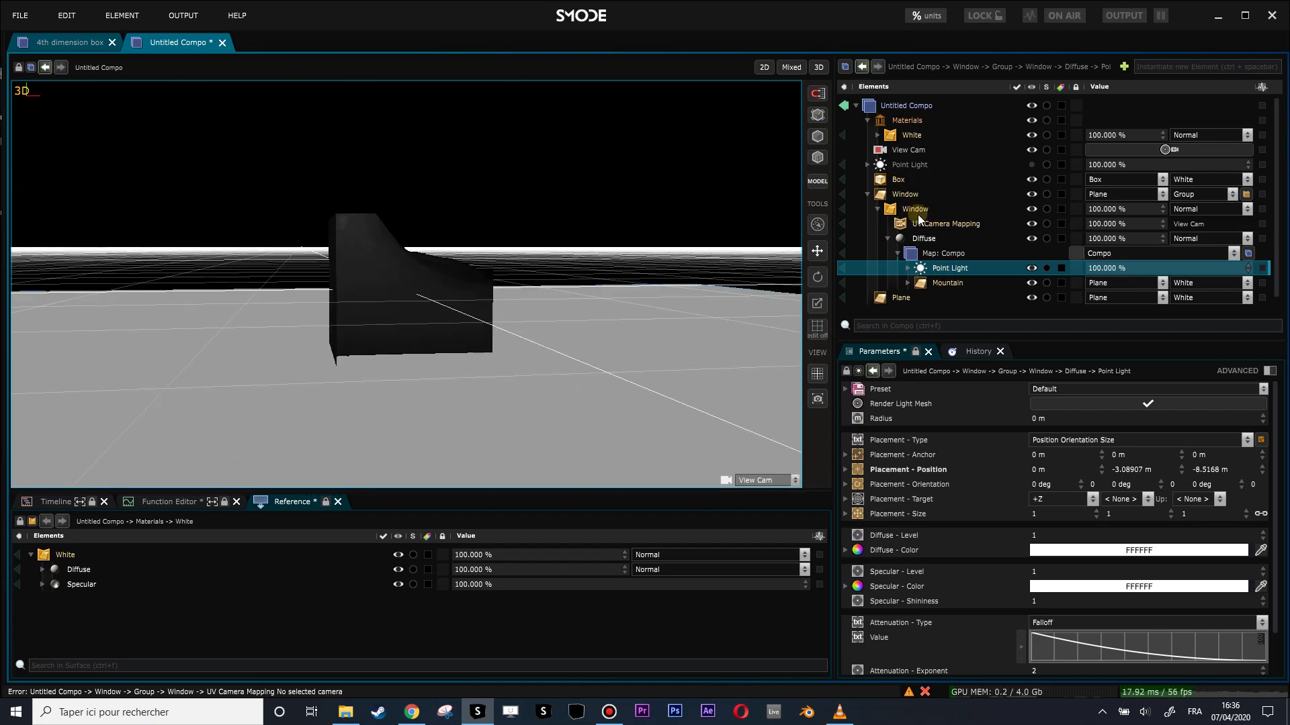
# Push the Mountain plane back to about -8.22 m in Z.
pyautogui.click(944, 283)
pyautogui.moveTo(644, 370)
pyautogui.mouseDown()
pyautogui.moveTo(621, 359)
pyautogui.moveTo(638, 380)
pyautogui.mouseUp()
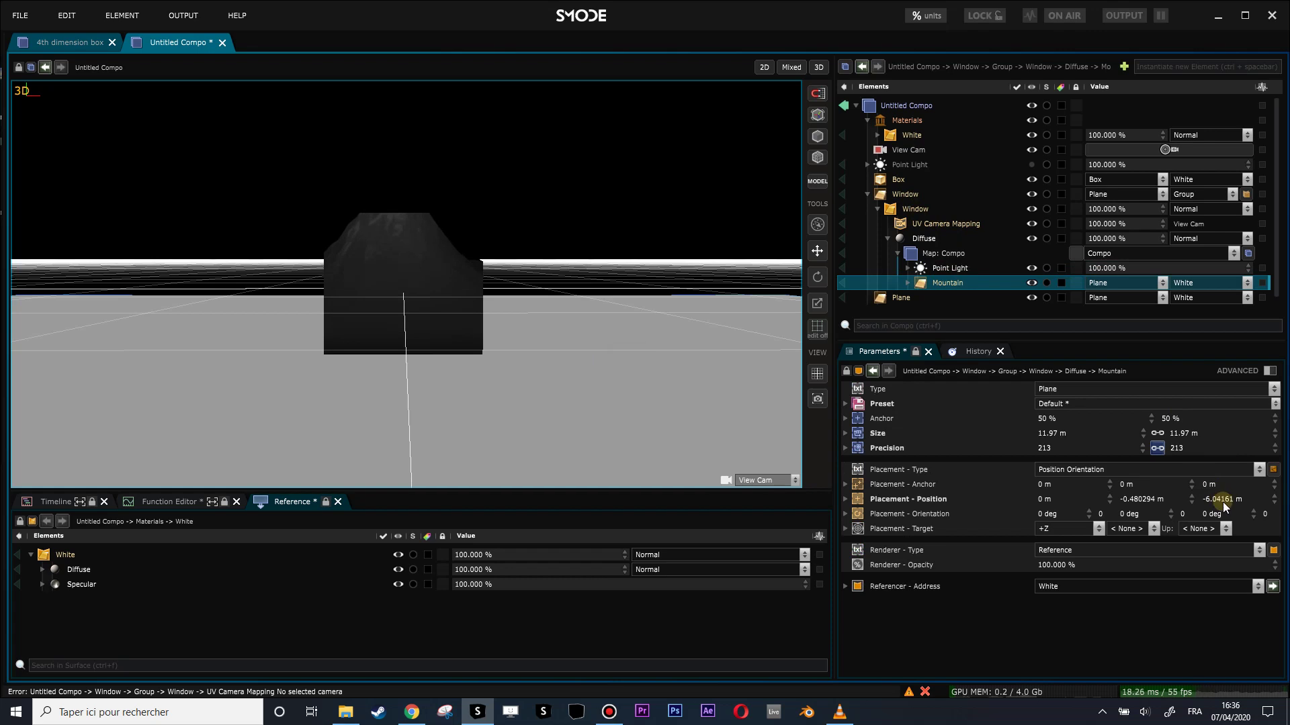
pyautogui.moveTo(1224, 500)
pyautogui.mouseDown()
pyautogui.moveTo(1224, 546)
pyautogui.moveTo(1224, 513)
pyautogui.mouseUp()
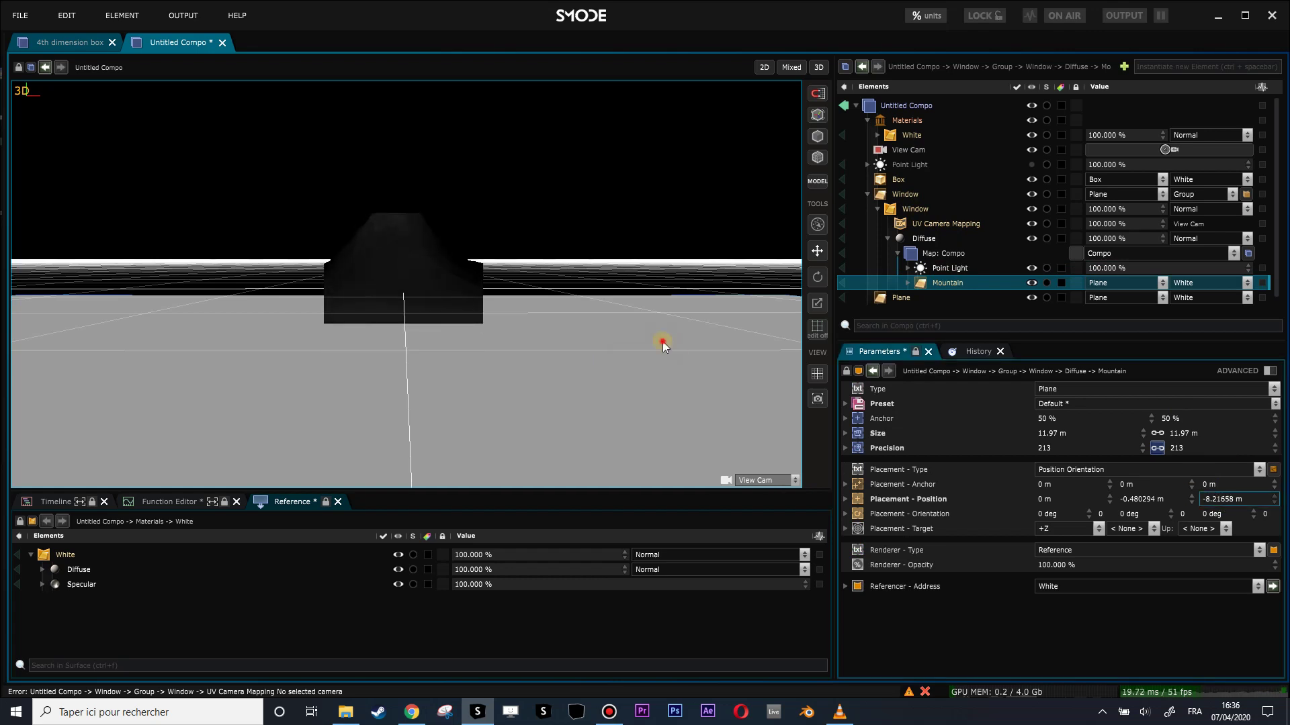
pyautogui.moveTo(662, 343); pyautogui.dragTo(675, 336)
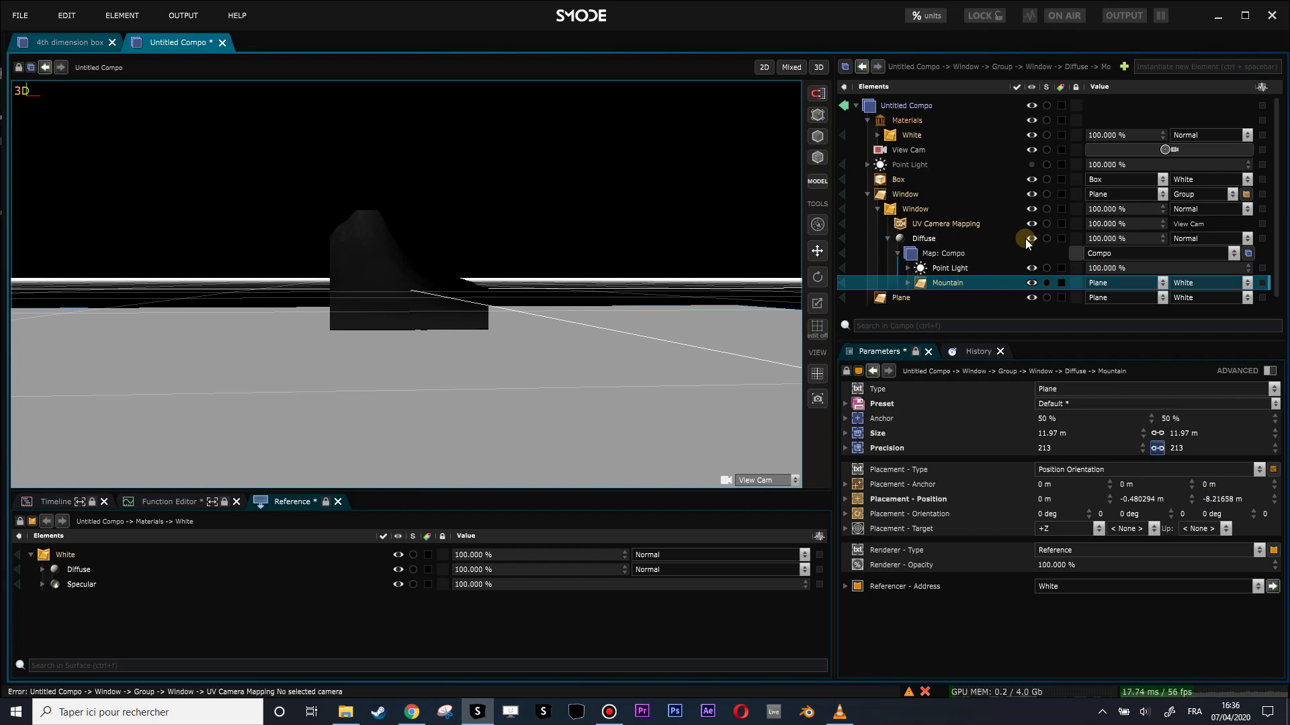
# Lower the distance of the Mountain's Displace modifier to under 1.7.
pyautogui.click(924, 226)
pyautogui.click(908, 283)
pyautogui.click(956, 297)
pyautogui.moveTo(521, 256); pyautogui.dragTo(509, 264)
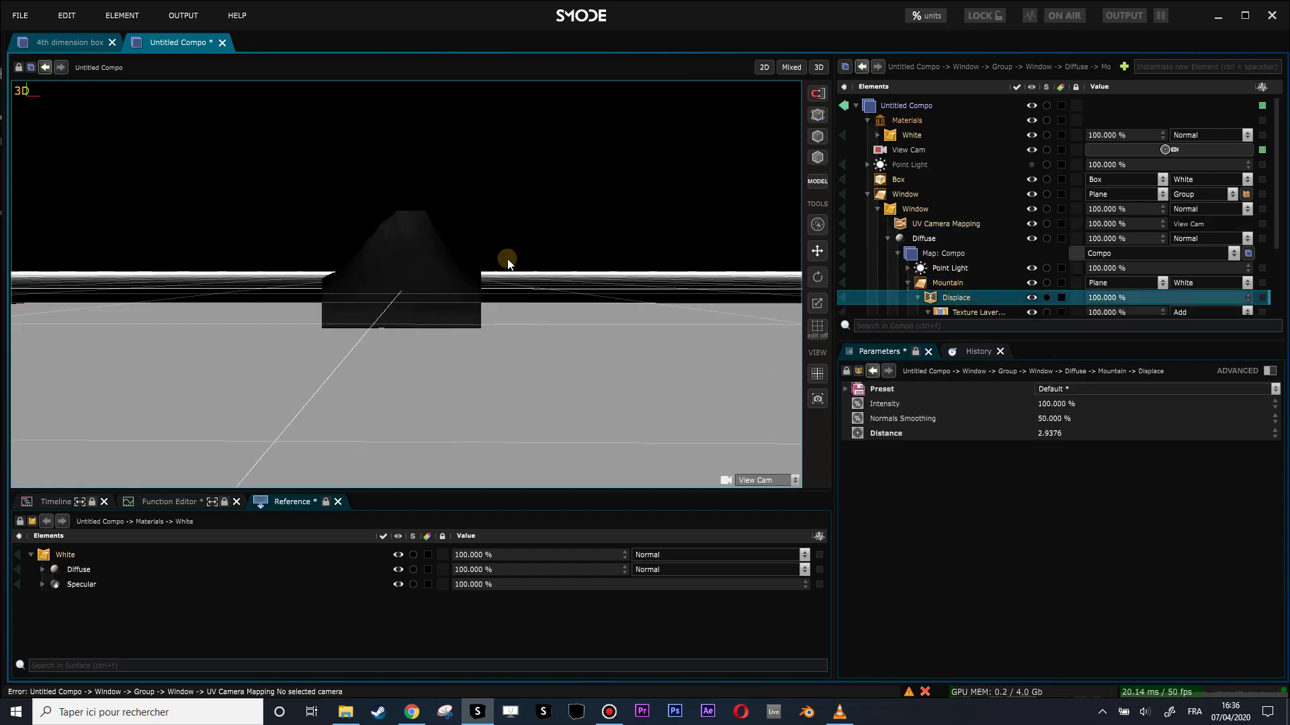
pyautogui.moveTo(1051, 433); pyautogui.dragTo(1021, 433)
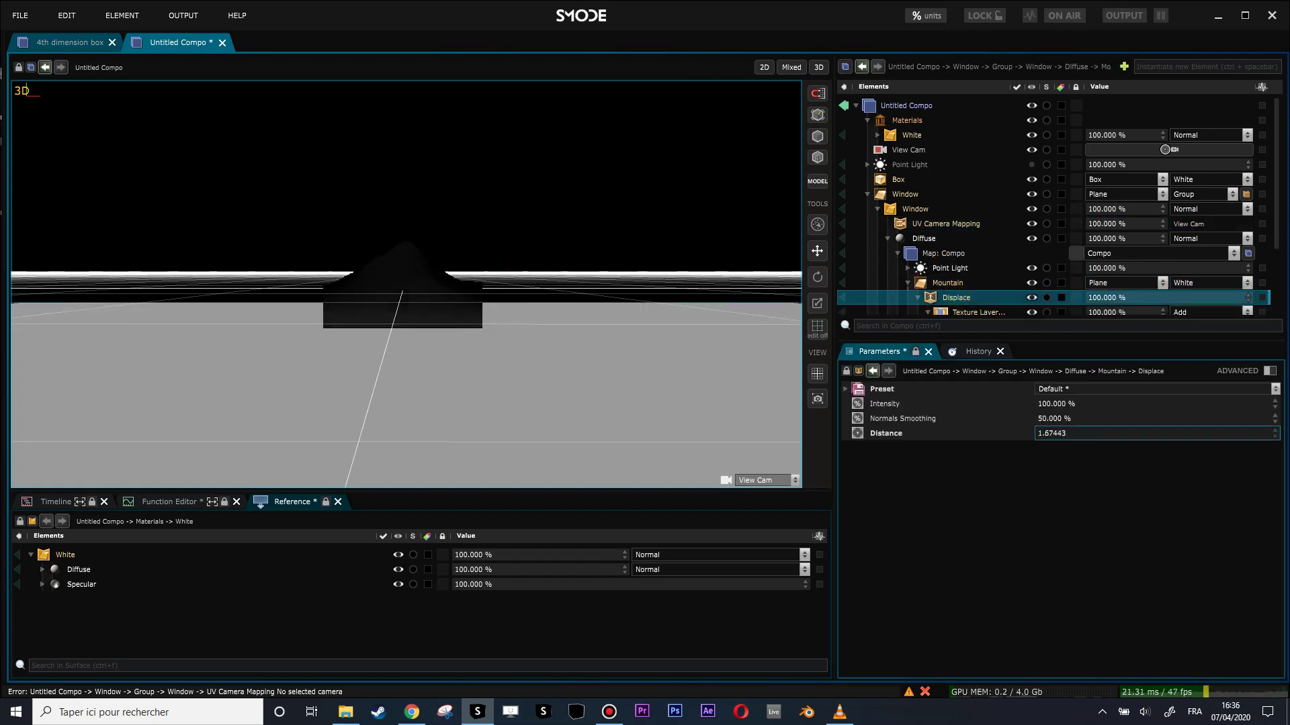
# Raise the maximum of the attenuation interval of the Map compo's point light.
pyautogui.click(950, 268)
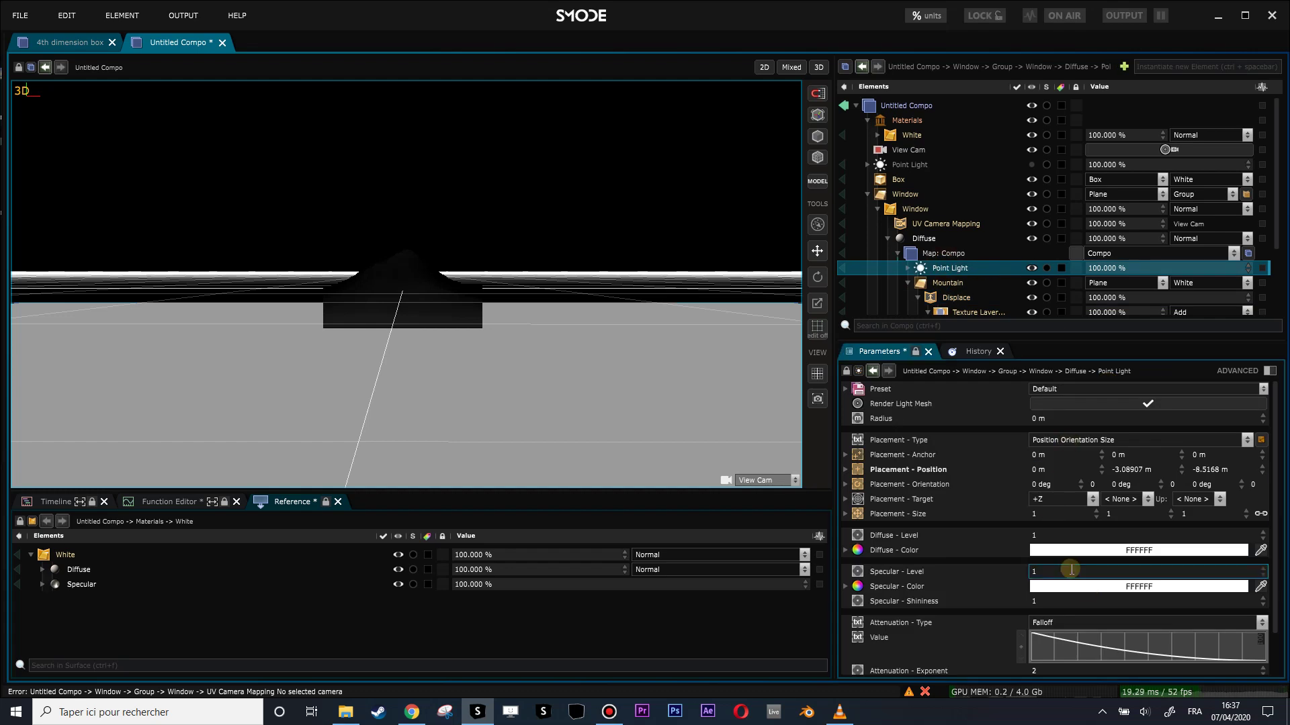
pyautogui.click(990, 642)
pyautogui.scroll(-3, 1220, 638)
pyautogui.moveTo(1202, 638)
pyautogui.mouseDown()
pyautogui.moveTo(1250, 638)
pyautogui.moveTo(1222, 638)
pyautogui.mouseUp()
pyautogui.moveTo(432, 248)
pyautogui.keyDown('alt'); pyautogui.mouseDown()
pyautogui.moveTo(448, 275)
pyautogui.moveTo(437, 248)
pyautogui.mouseUp(); pyautogui.keyUp('alt')
# Add a Geosphere mesh to the Window's Map compo.
pyautogui.click(939, 253)
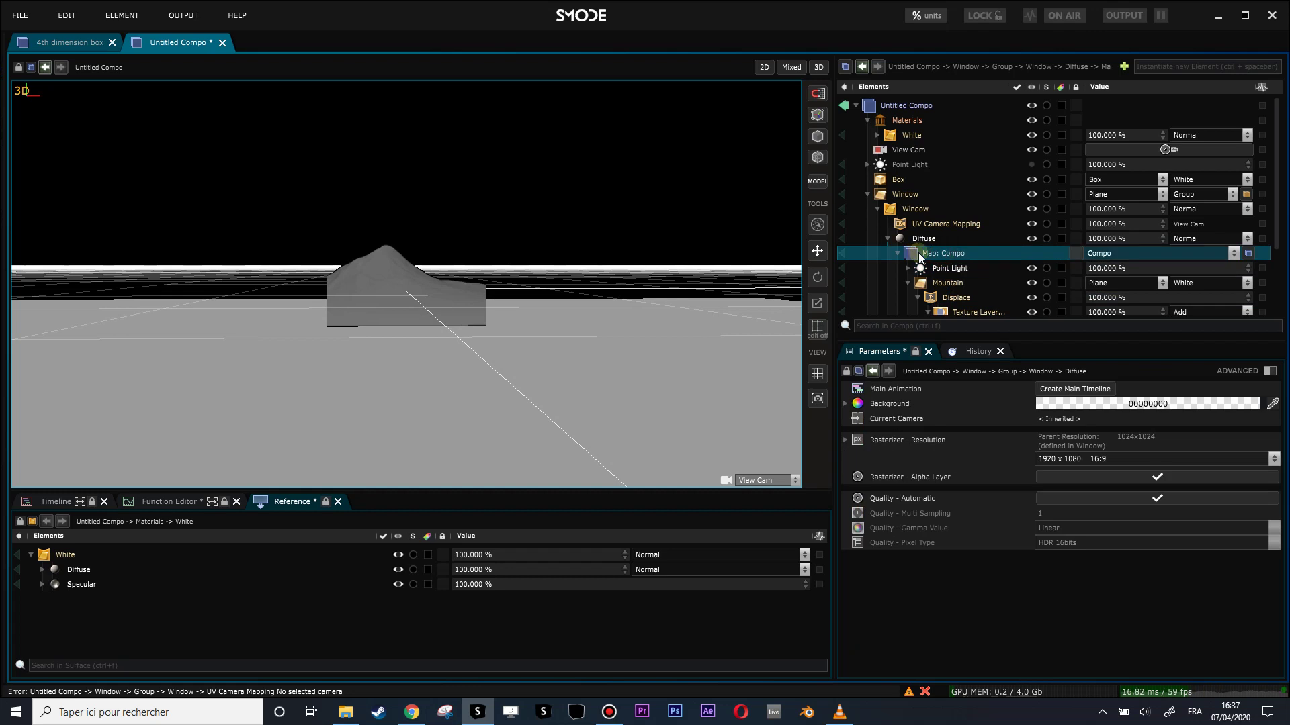
pyautogui.rightClick(919, 259)
pyautogui.moveTo(823, 308)
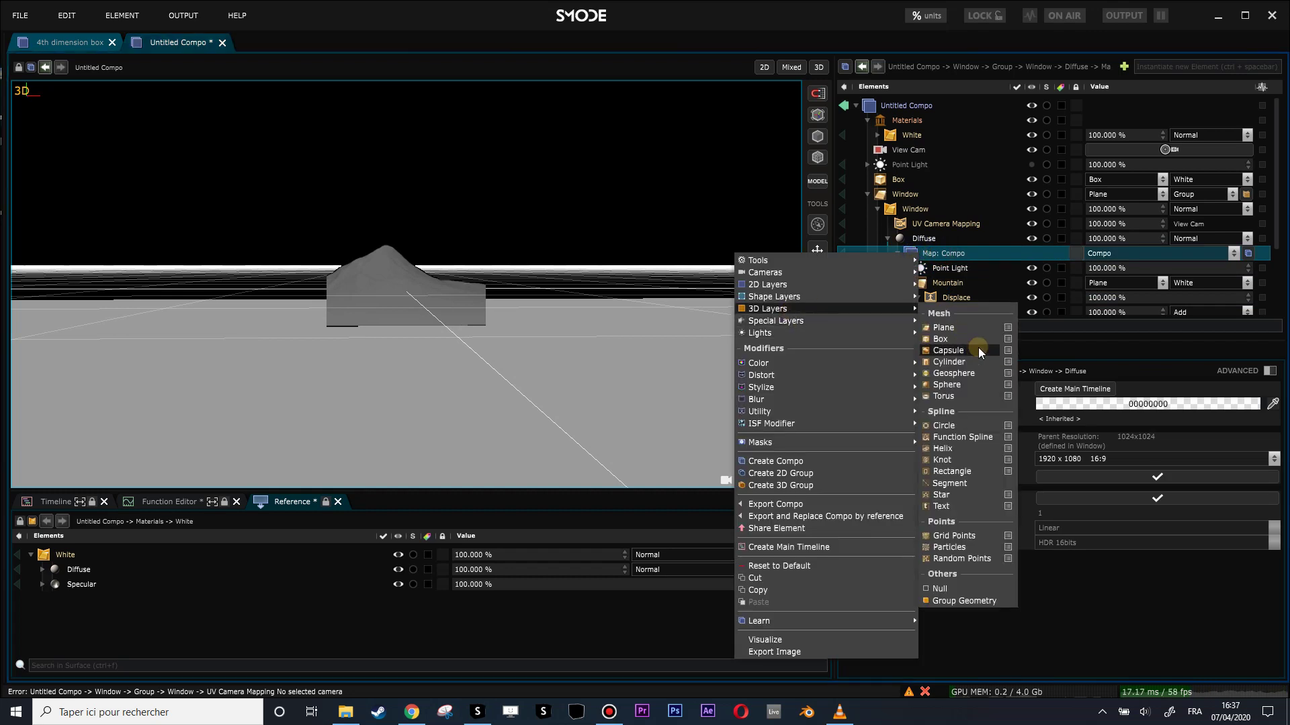
pyautogui.click(976, 378)
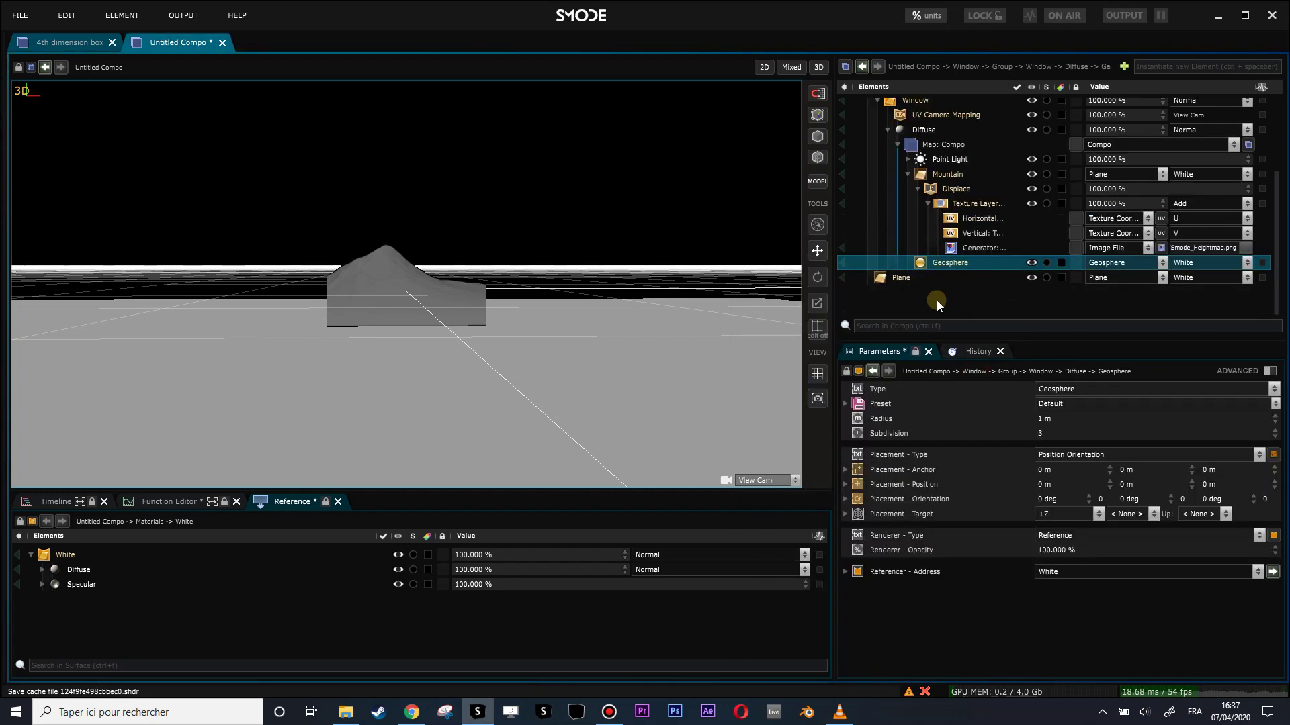
# Move the geosphere around the mountain to about -7.15 m in Z and enlarge its radius to about 10.64 m.
pyautogui.rightClick(932, 262)
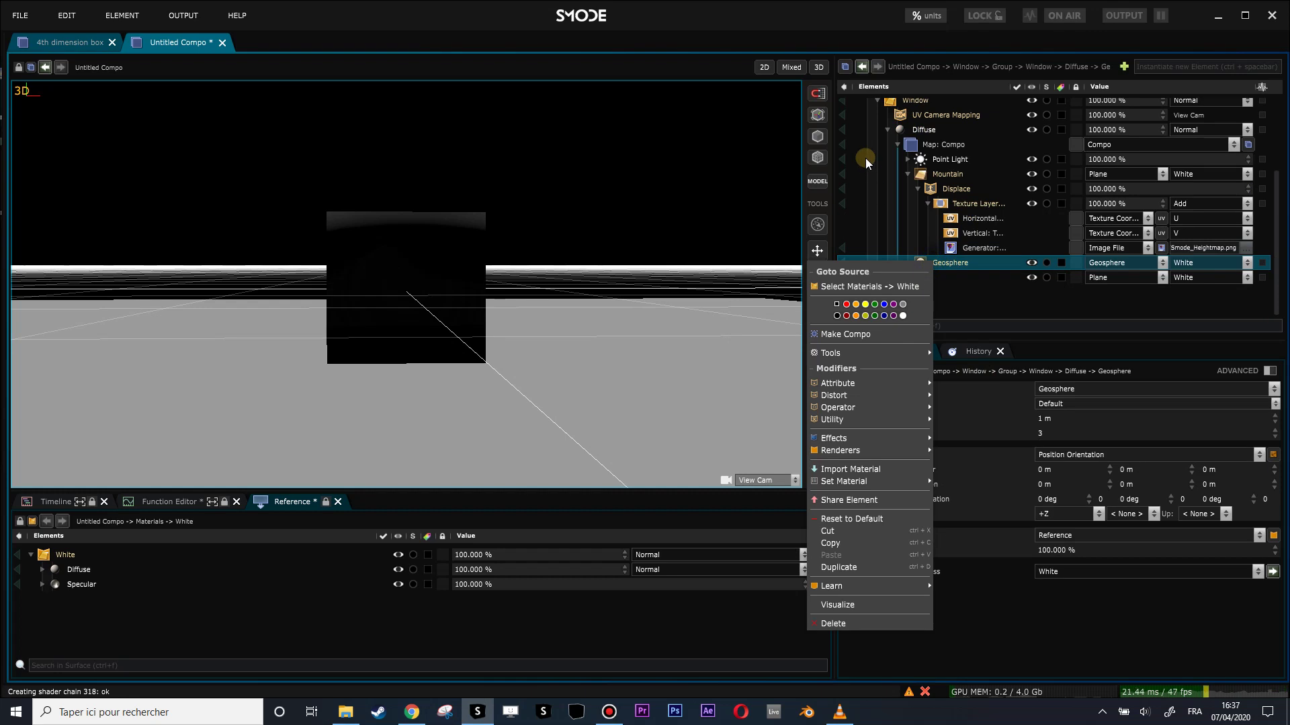
pyautogui.click(843, 145)
pyautogui.scroll(2, 493, 278)
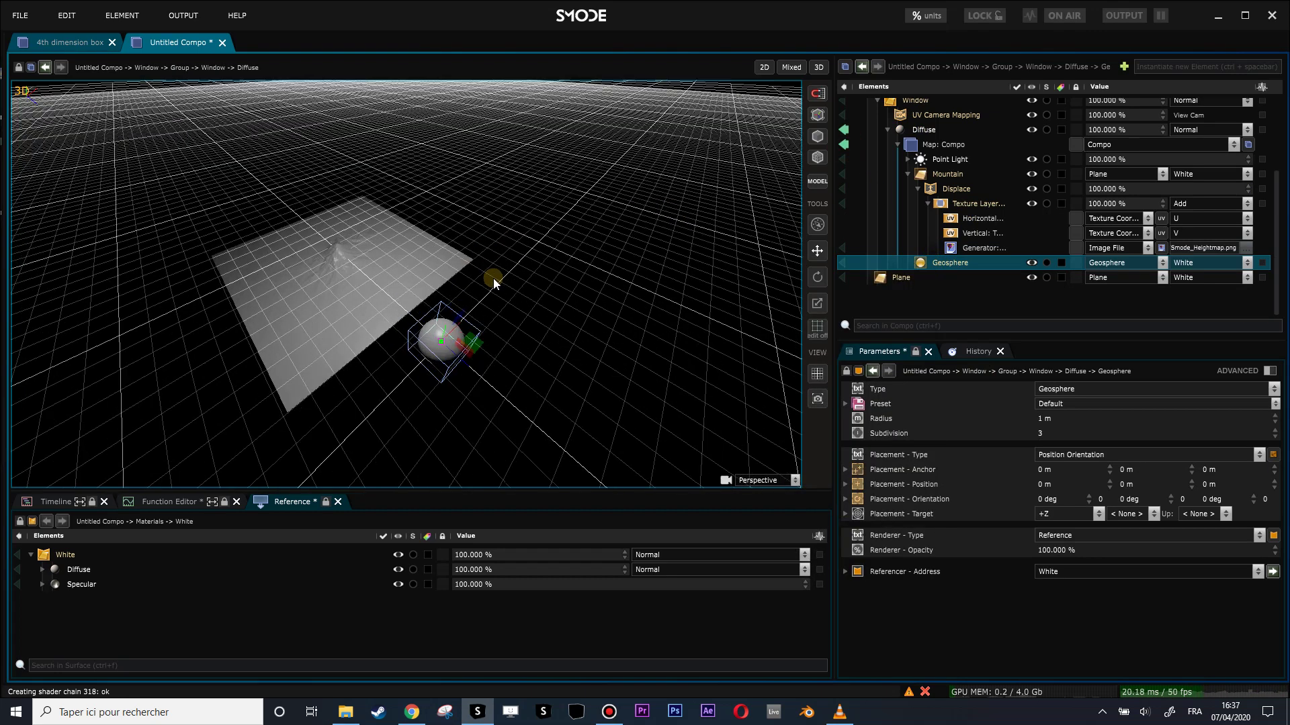
pyautogui.moveTo(398, 312); pyautogui.dragTo(356, 286)
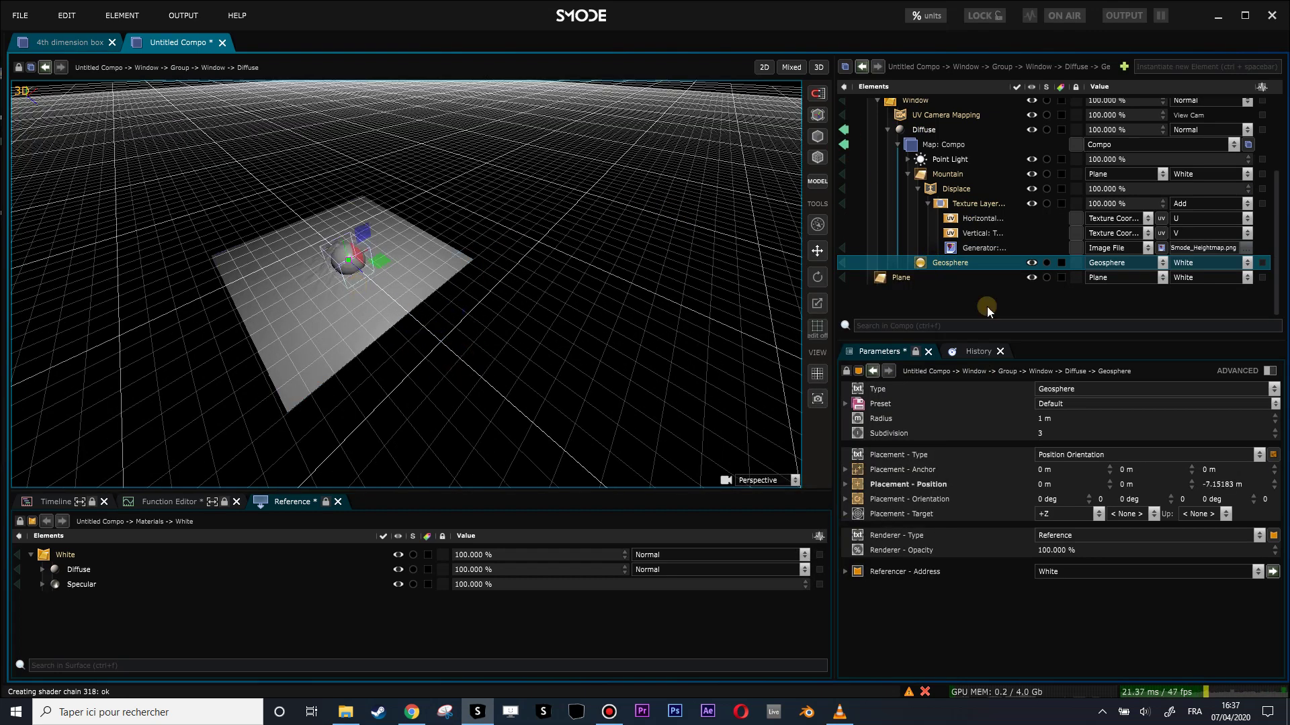
pyautogui.moveTo(1049, 428); pyautogui.dragTo(1140, 418)
# Give the geosphere its own Surface renderer instead of the White material reference.
pyautogui.rightClick(962, 267)
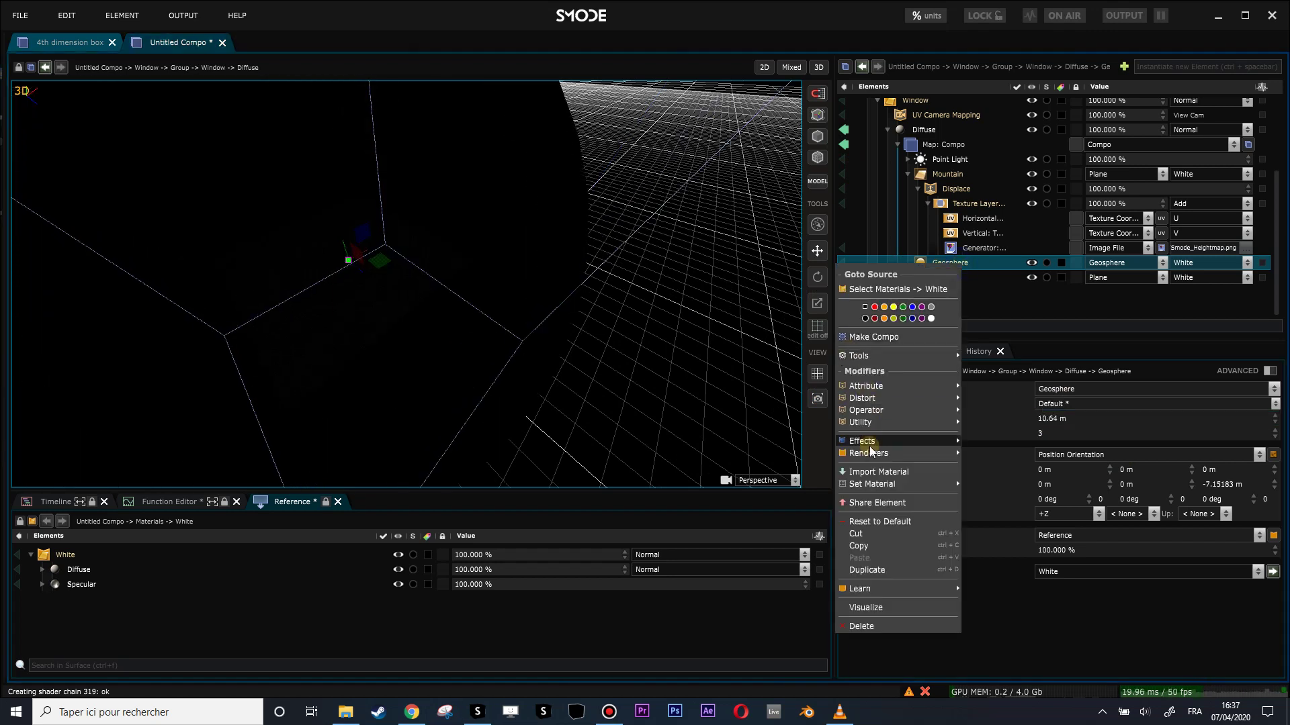
pyautogui.moveTo(897, 457)
pyautogui.click(998, 262)
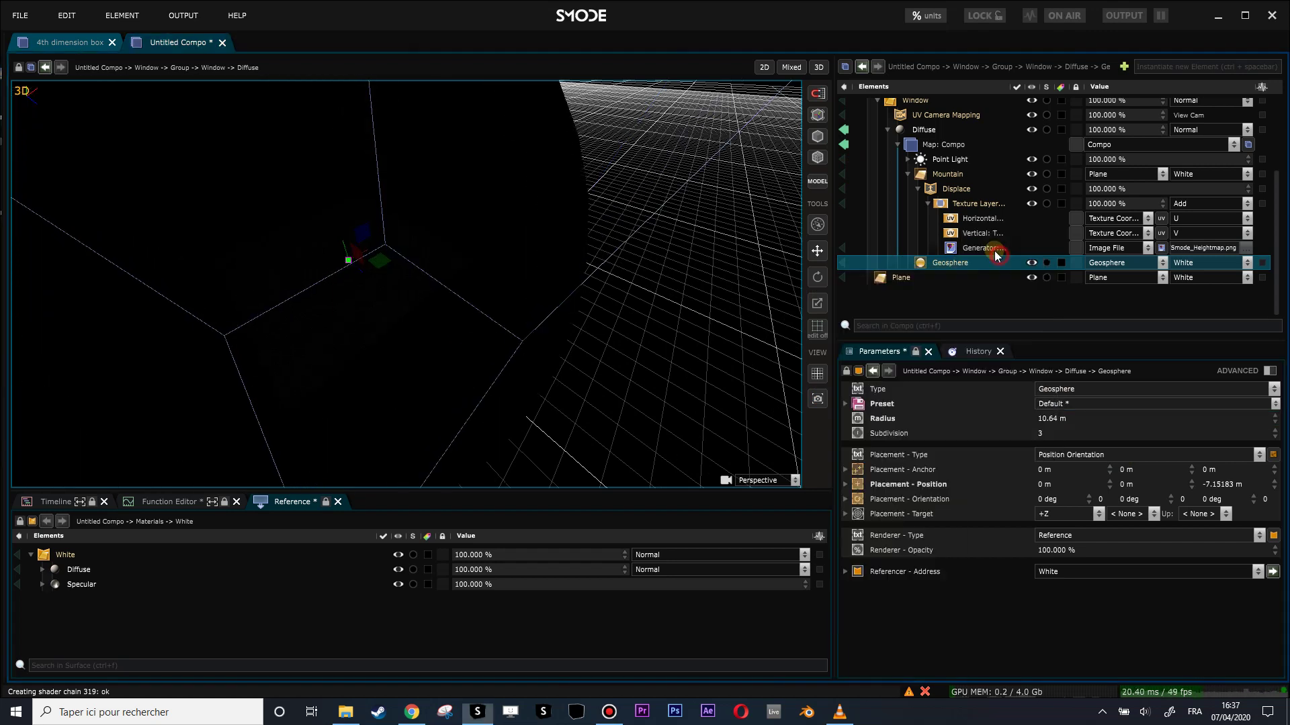
pyautogui.click(957, 278)
pyautogui.press('Delete')
pyautogui.press('Return')
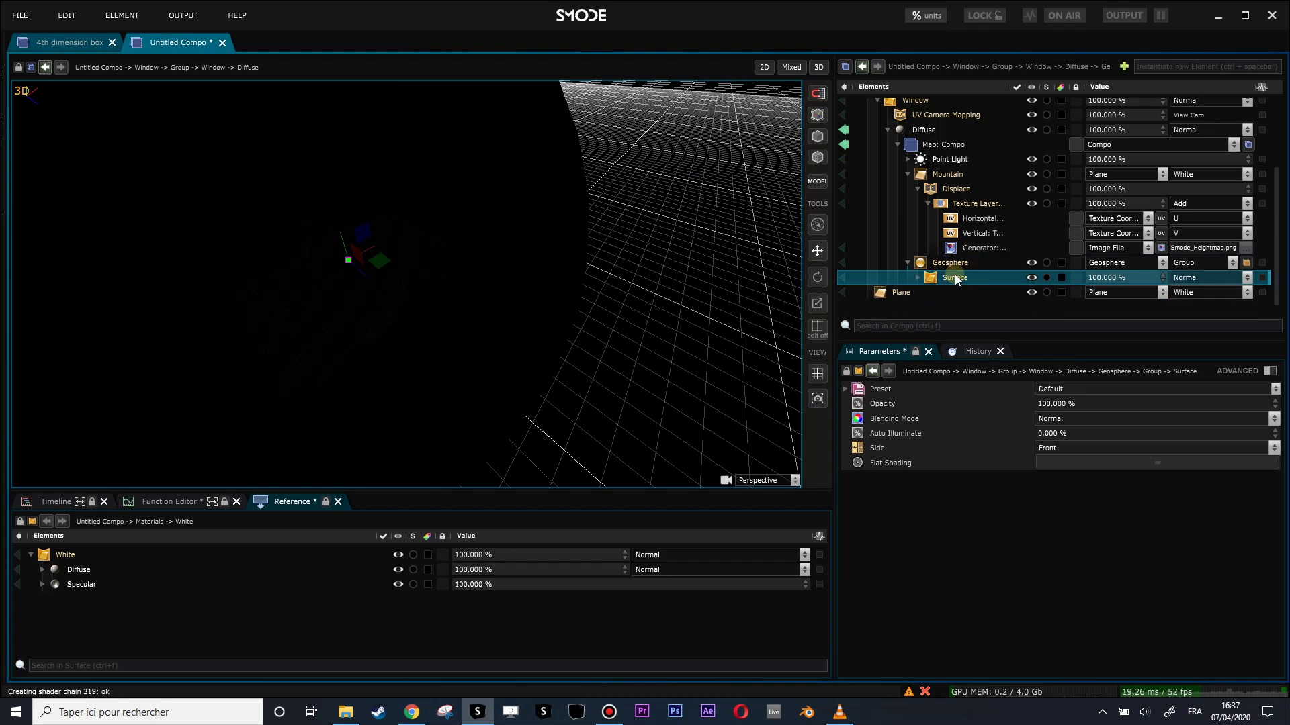
# Set the geosphere surface's side to Back and enable flat shading.
pyautogui.click(1082, 448)
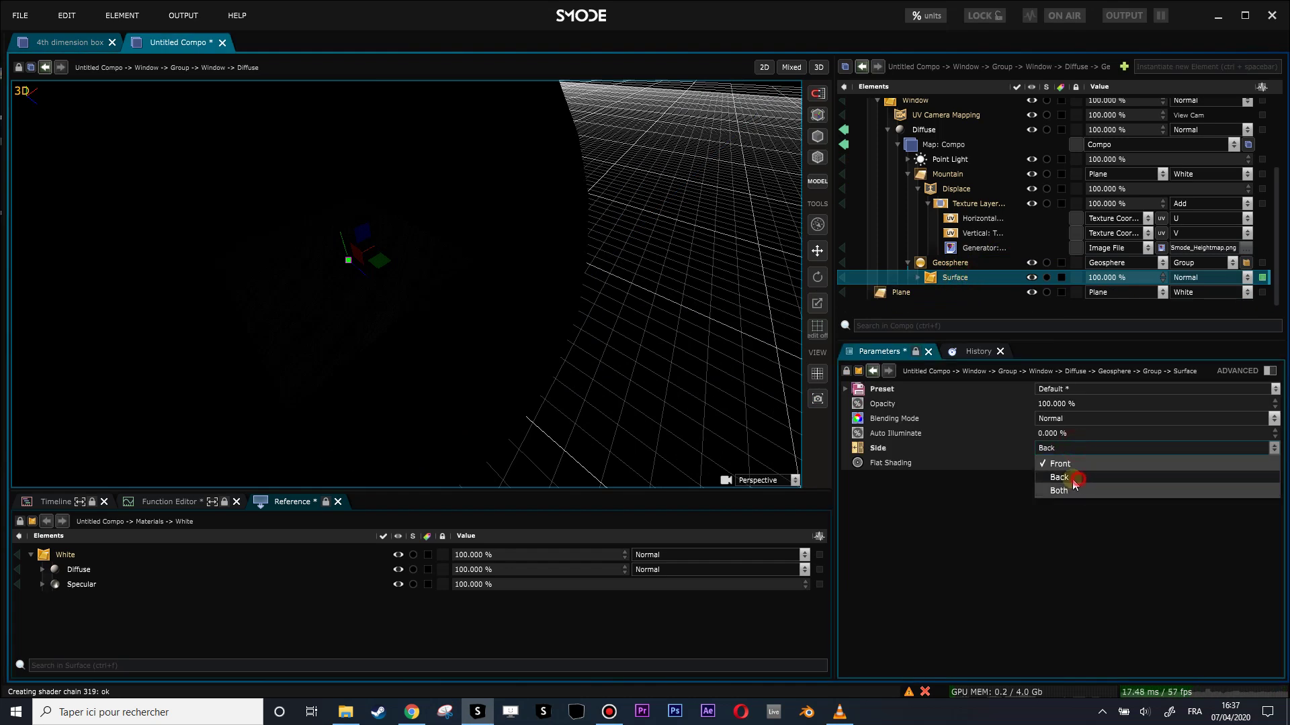
pyautogui.click(1075, 481)
pyautogui.click(1075, 463)
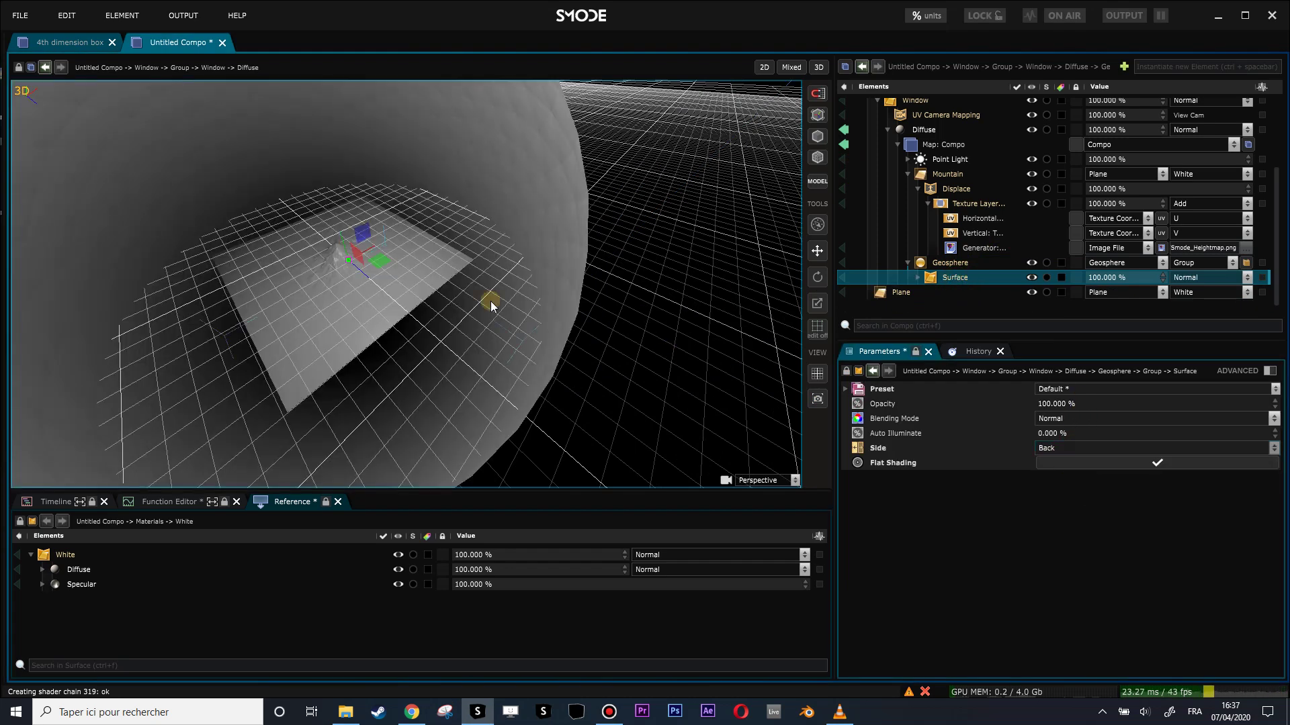
pyautogui.moveTo(491, 302); pyautogui.dragTo(598, 286, button='middle')
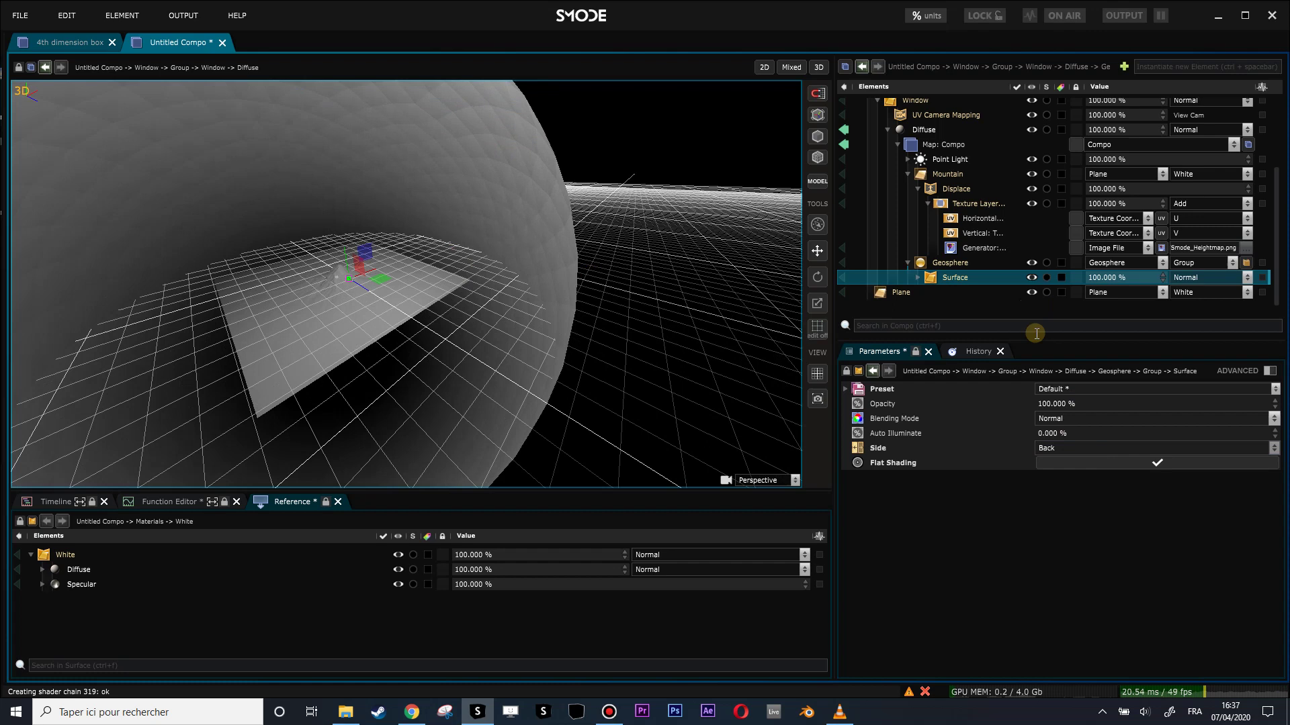
# Reduce the geosphere's subdivision to 1 and its radius to about 7.77 m.
pyautogui.click(946, 263)
pyautogui.moveTo(1046, 433); pyautogui.dragTo(1045, 464)
pyautogui.hotkey('ctrl', 'z')
pyautogui.moveTo(1054, 419); pyautogui.dragTo(1055, 459)
# Move the mountain plane to about -3.94 m in Z and set its precision to 572.
pyautogui.click(845, 132)
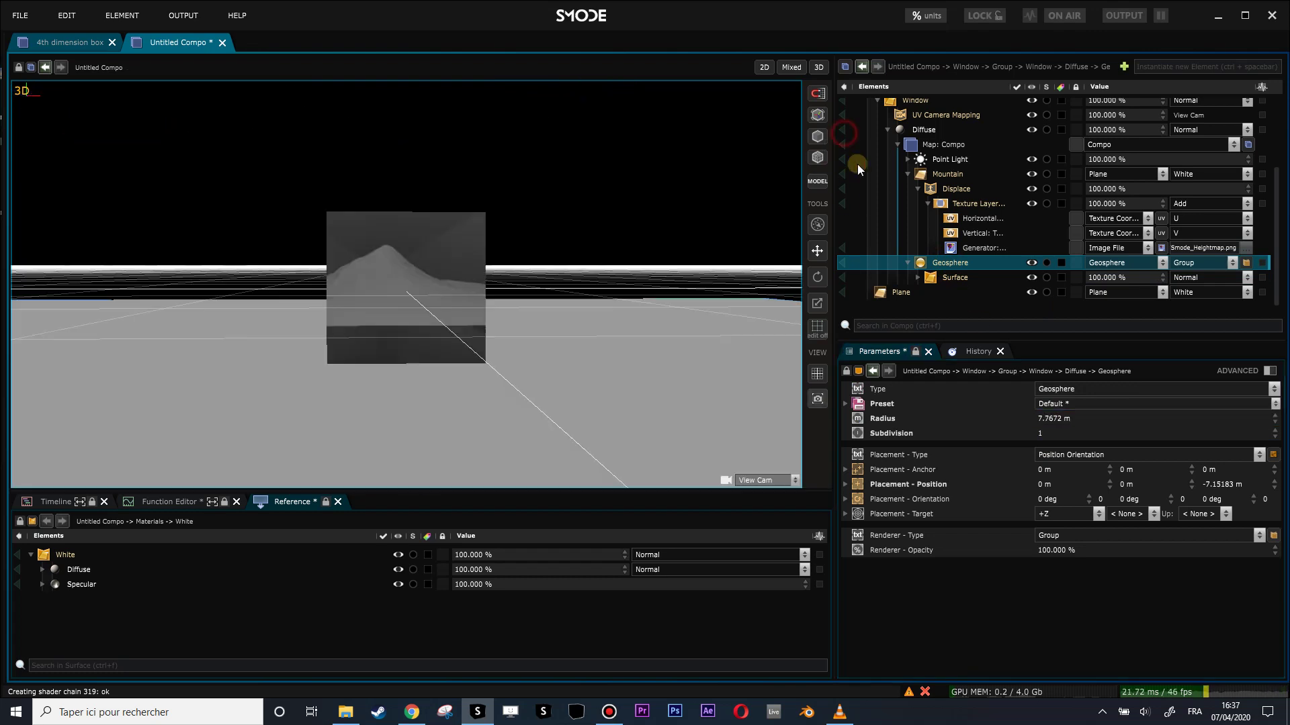
pyautogui.moveTo(475, 324)
pyautogui.mouseDown()
pyautogui.moveTo(427, 311)
pyautogui.moveTo(498, 332)
pyautogui.mouseUp()
pyautogui.click(946, 175)
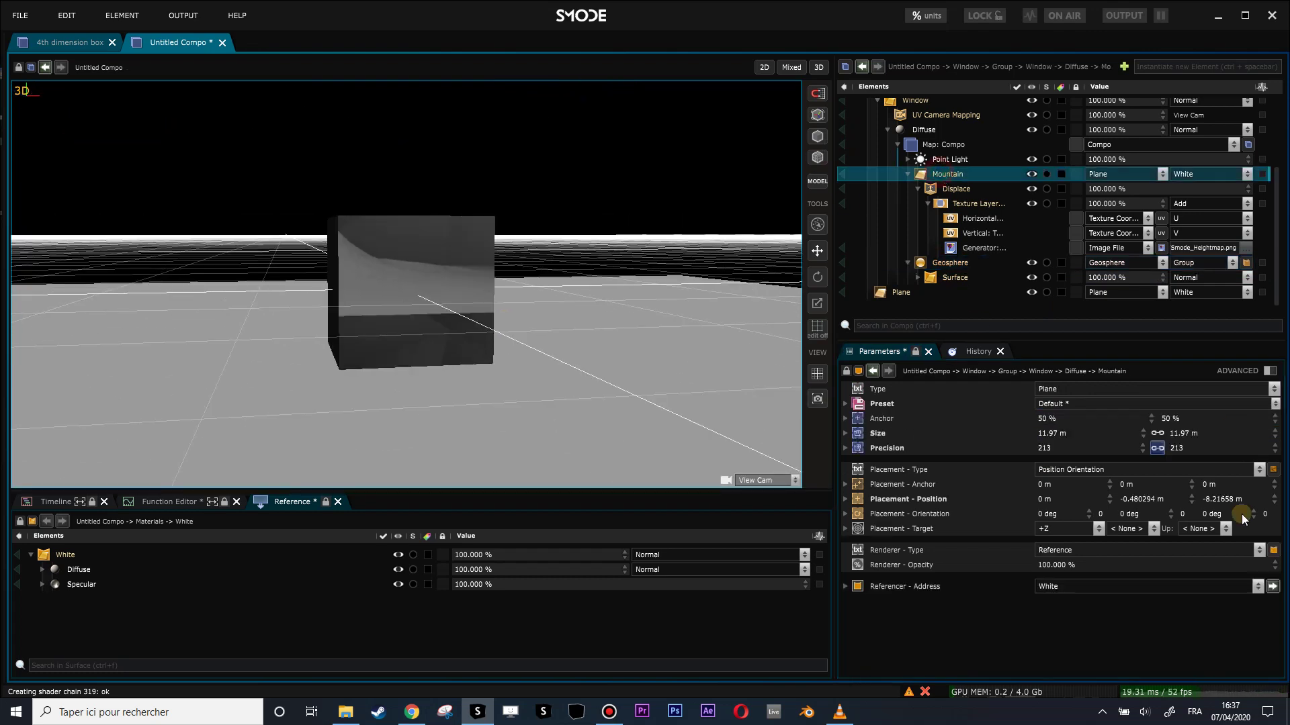
pyautogui.moveTo(1210, 503); pyautogui.dragTo(1210, 476)
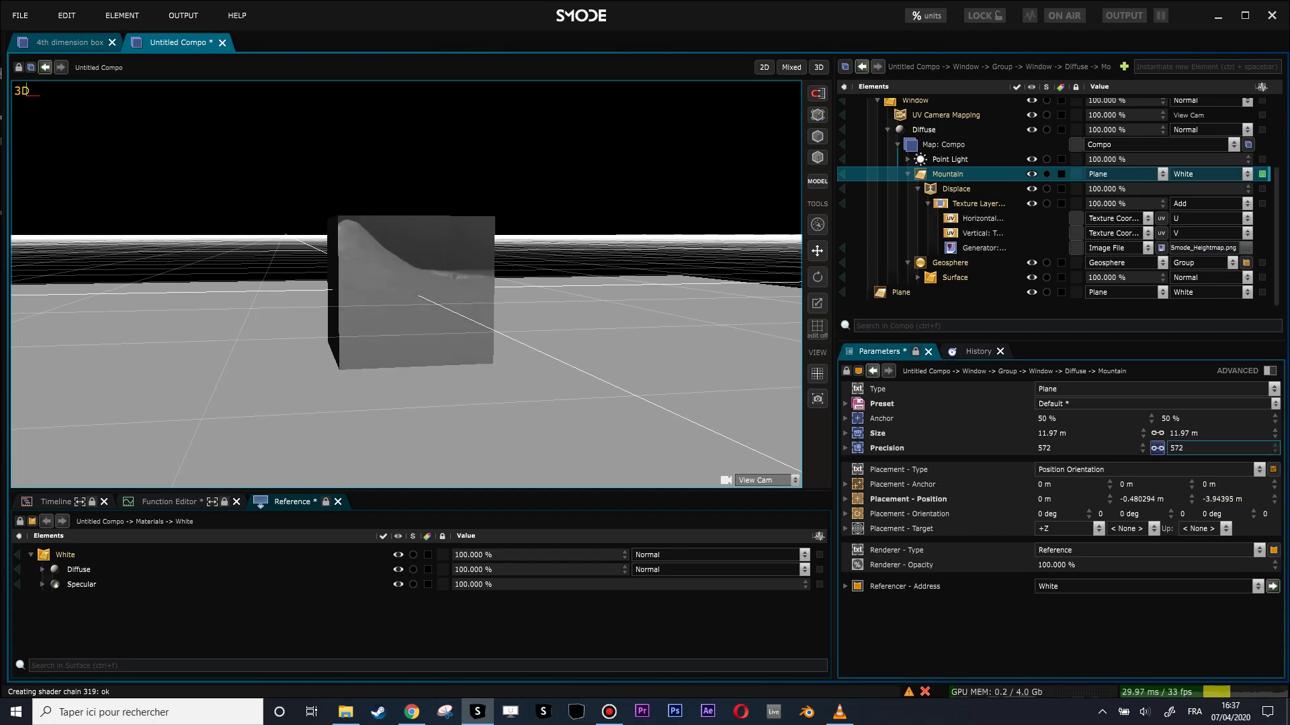
# Turn on the main composition's point light and hide the point light inside the window's map compo.
pyautogui.moveTo(463, 215); pyautogui.dragTo(524, 289)
pyautogui.click(946, 159)
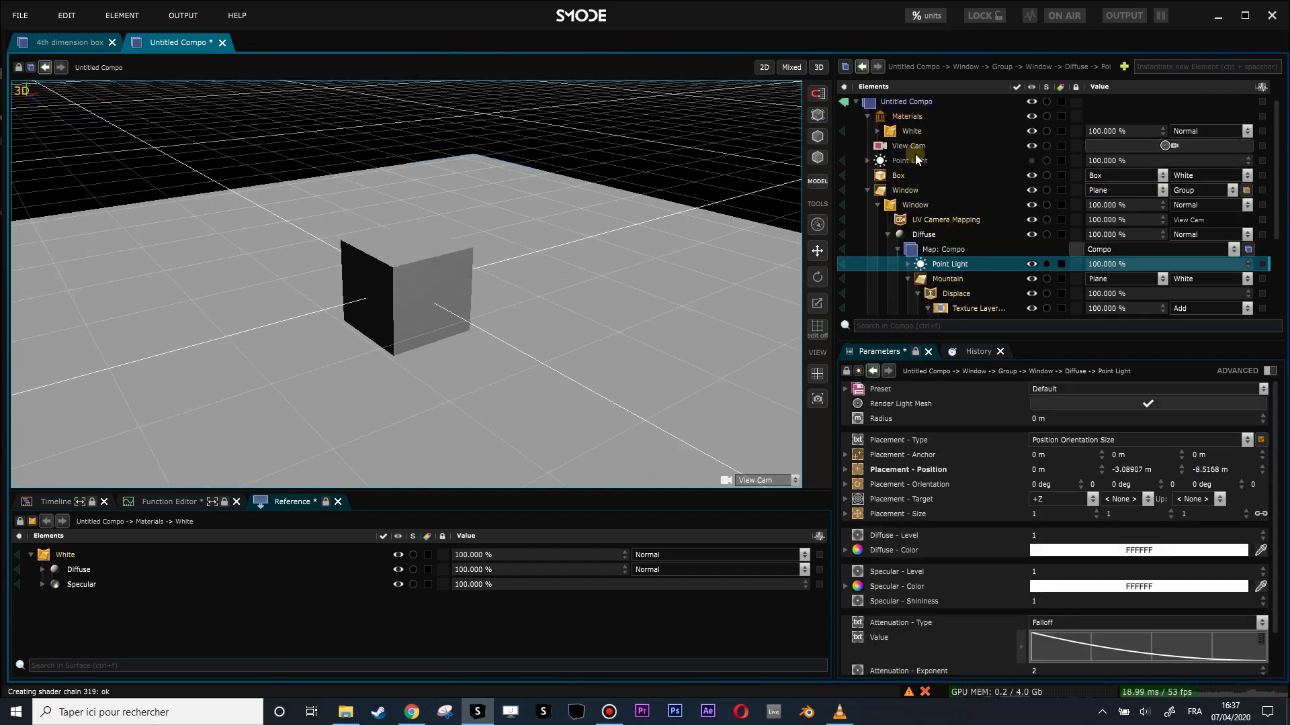
pyautogui.click(914, 158)
pyautogui.press('h')
pyautogui.moveTo(553, 280); pyautogui.dragTo(496, 269)
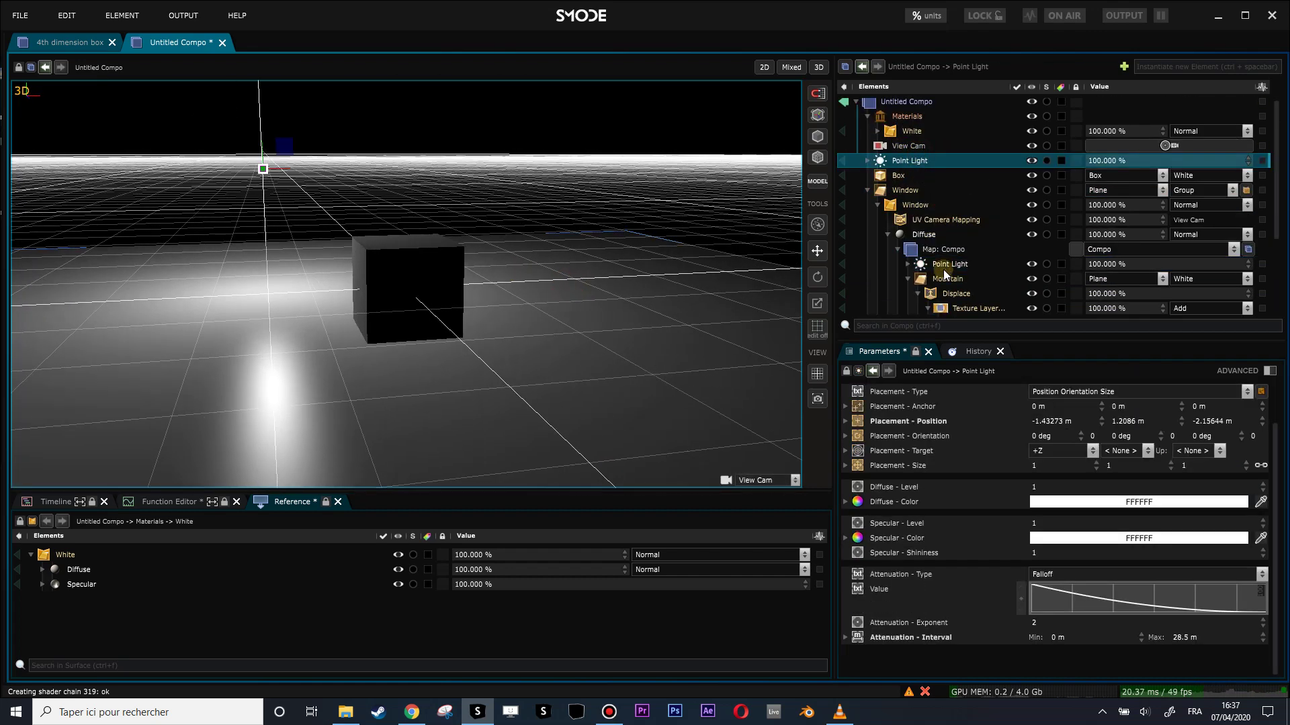
pyautogui.click(941, 264)
pyautogui.click(901, 162)
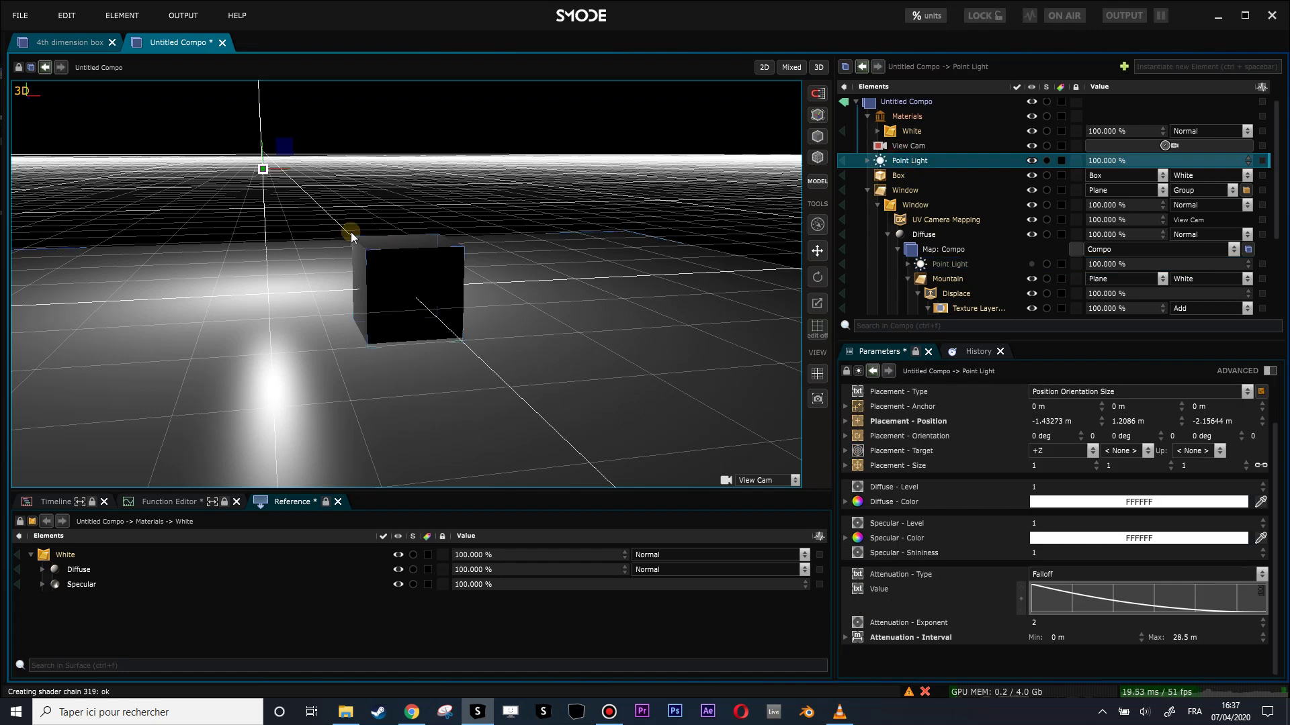
# Move the main point light in front of the box, to about X 1.09 m, Y 0.85 m, Z 3.40 m.
pyautogui.moveTo(277, 169); pyautogui.dragTo(481, 123)
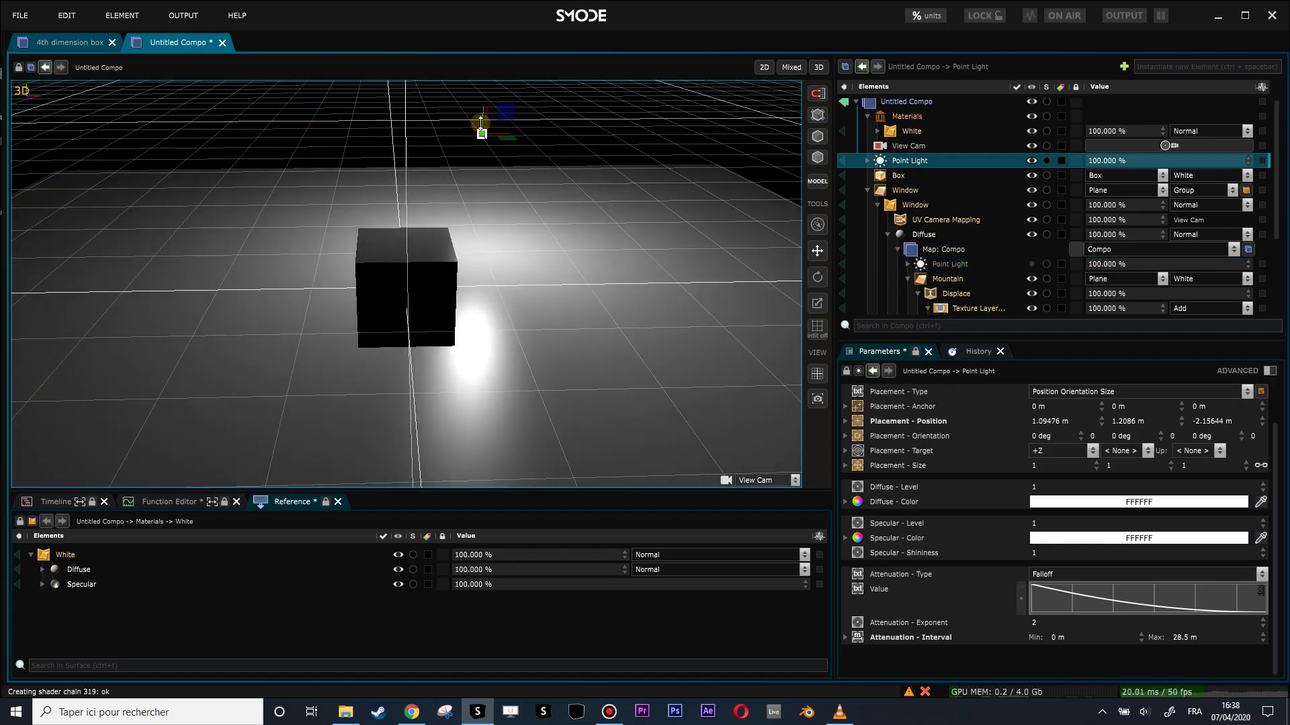
pyautogui.moveTo(484, 196); pyautogui.dragTo(668, 426)
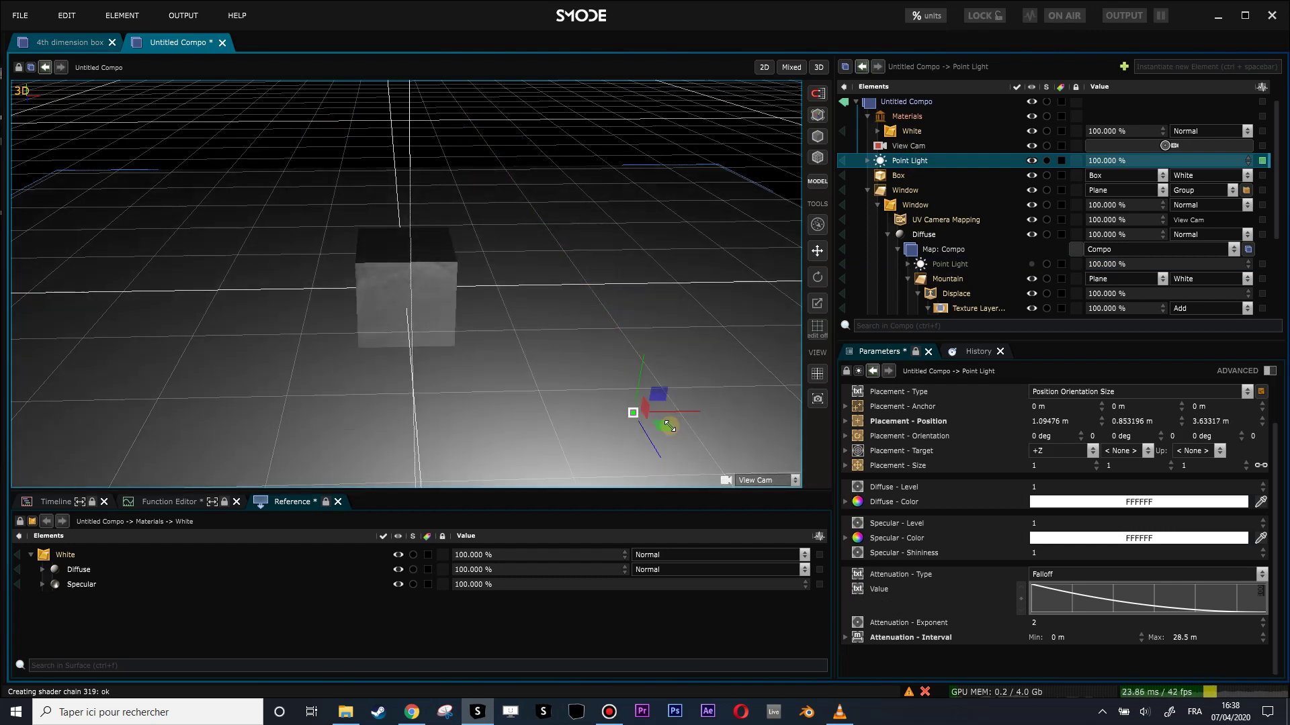
pyautogui.keyDown('alt'); pyautogui.moveTo(642, 376); pyautogui.dragTo(634, 327); pyautogui.keyUp('alt')
pyautogui.moveTo(634, 325); pyautogui.dragTo(540, 282, button='middle')
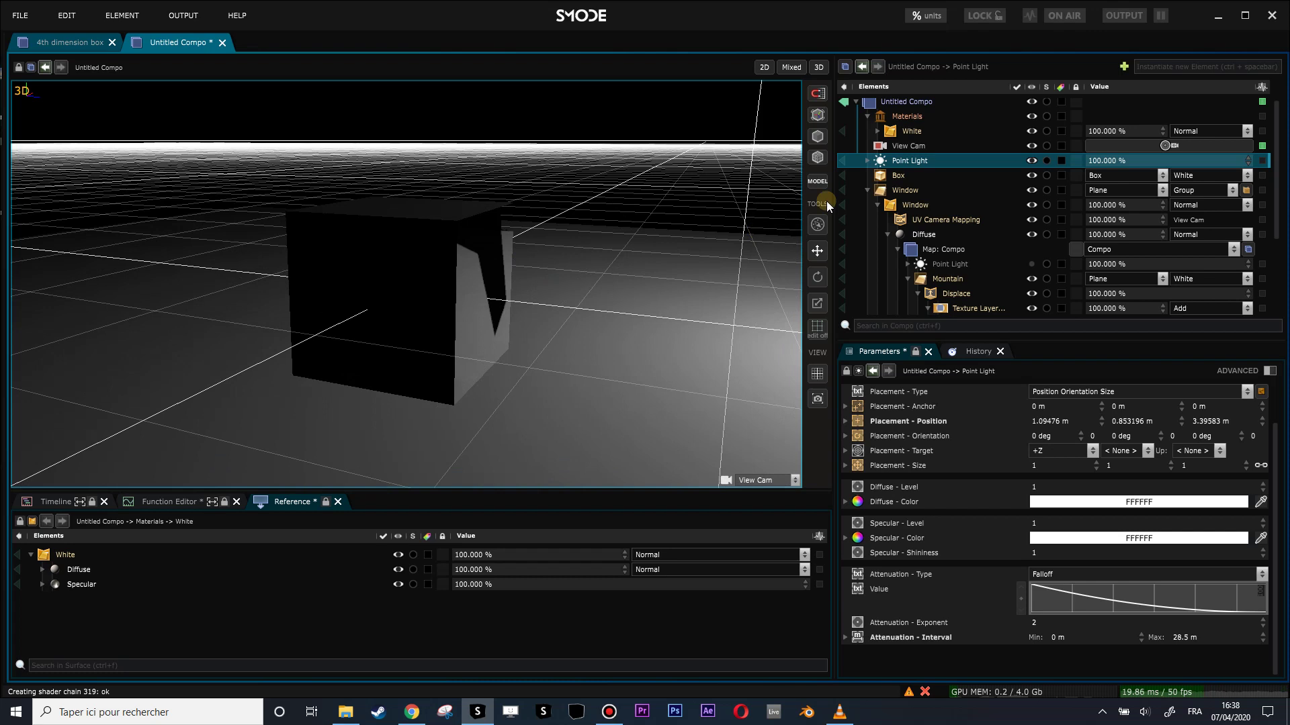
# Inside the window's map compo, move the geosphere around the mountain to about -3.25 m in Z.
pyautogui.click(844, 250)
pyautogui.scroll(4, 490, 314)
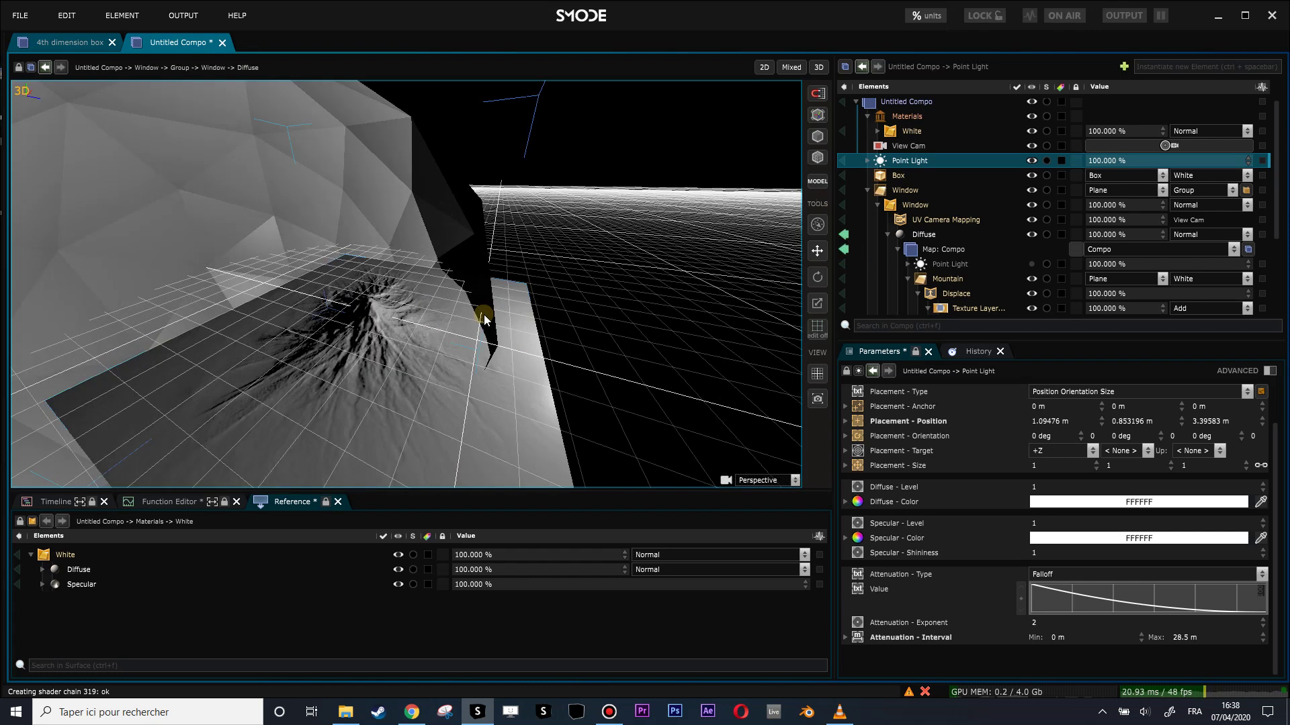
pyautogui.moveTo(790, 310); pyautogui.dragTo(613, 302, button='middle')
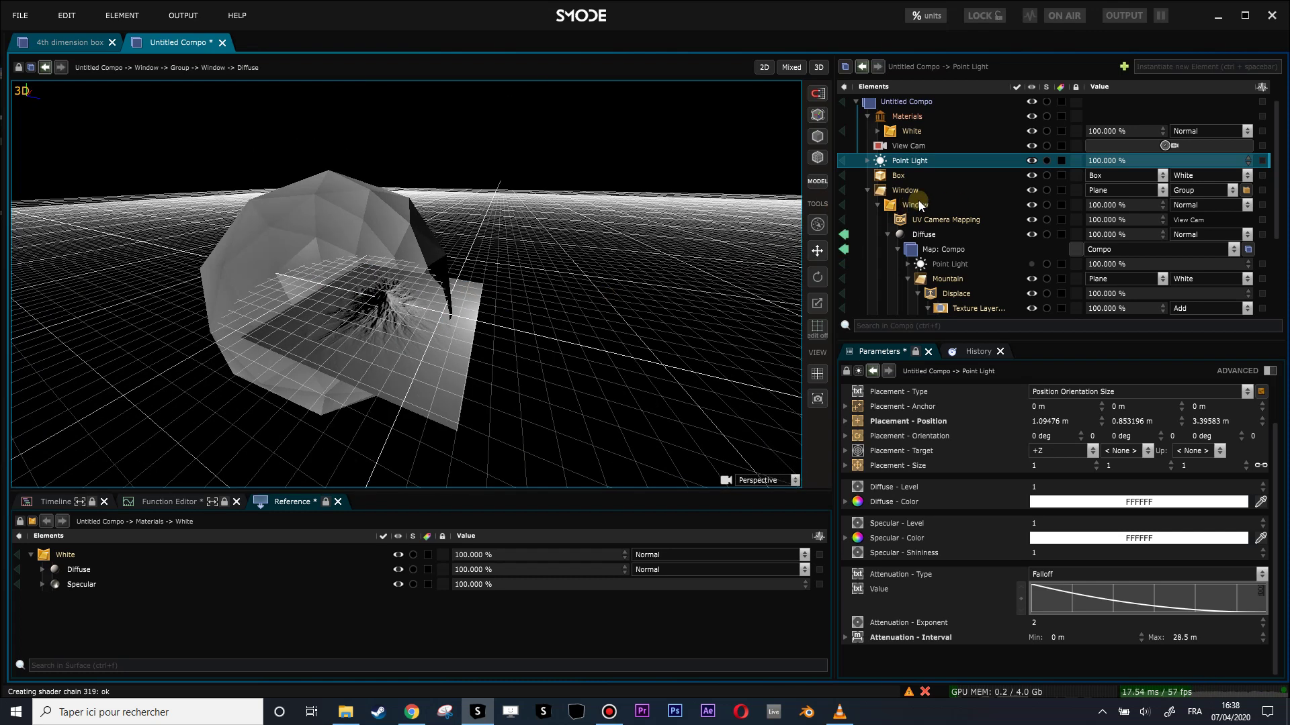
pyautogui.scroll(-2, 943, 265)
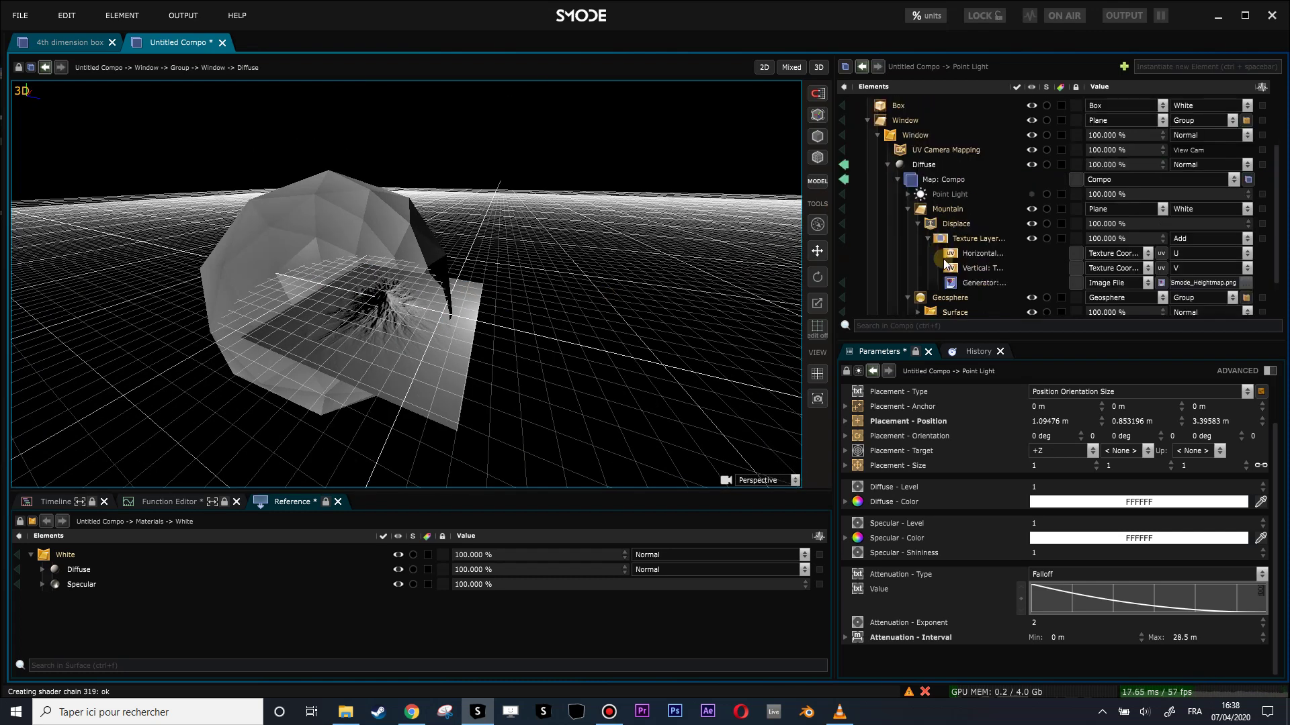
pyautogui.click(947, 298)
pyautogui.moveTo(368, 295); pyautogui.dragTo(456, 291)
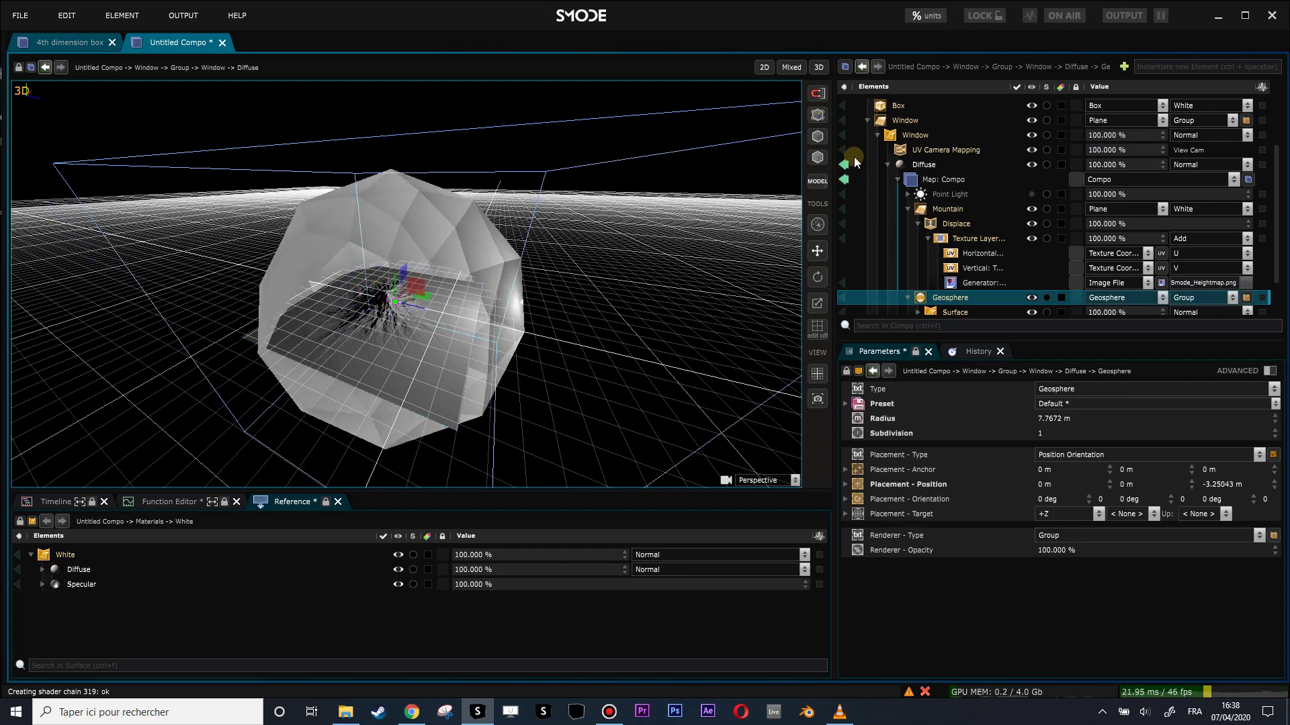
# Examine the mountain through the box's window from View Cam at several angles and distances, in 3D and 2D.
pyautogui.click(851, 163)
pyautogui.moveTo(416, 319); pyautogui.dragTo(365, 296)
pyautogui.scroll(-4, 352, 297)
pyautogui.scroll(7, 365, 296)
pyautogui.scroll(-6, 386, 309)
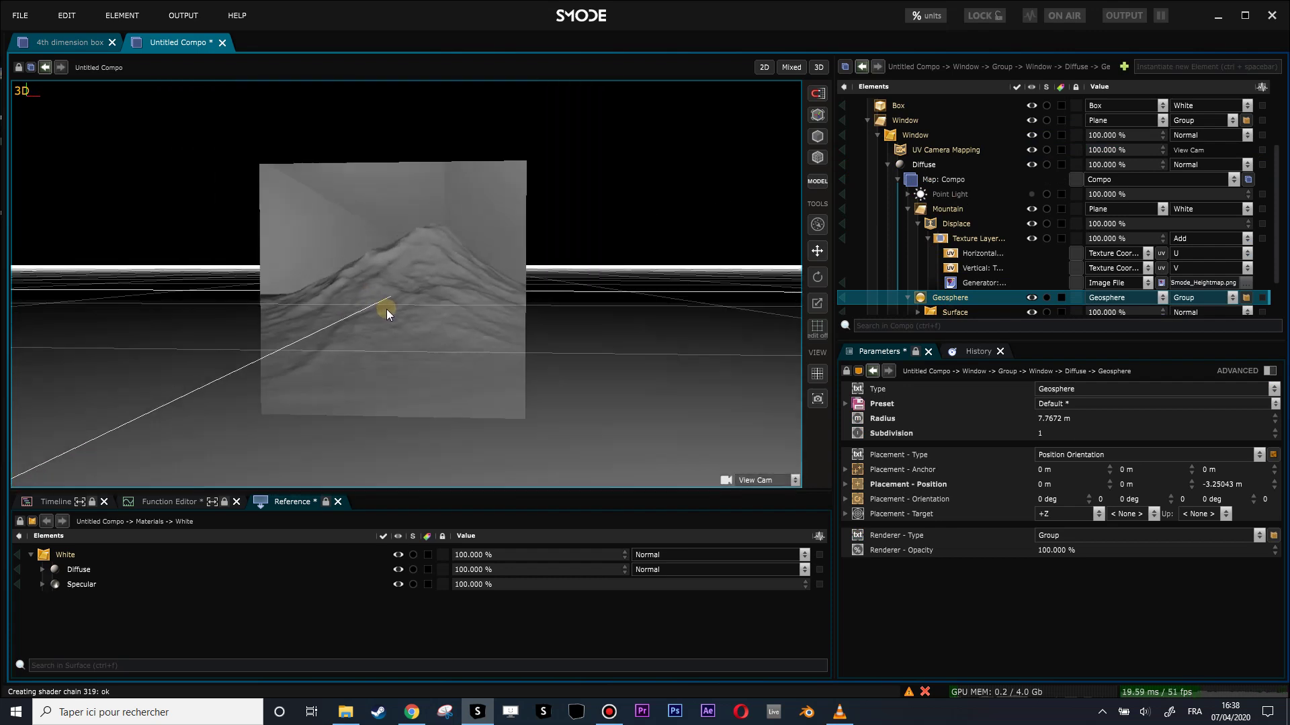
pyautogui.scroll(6, 385, 308)
pyautogui.moveTo(424, 337); pyautogui.dragTo(429, 336)
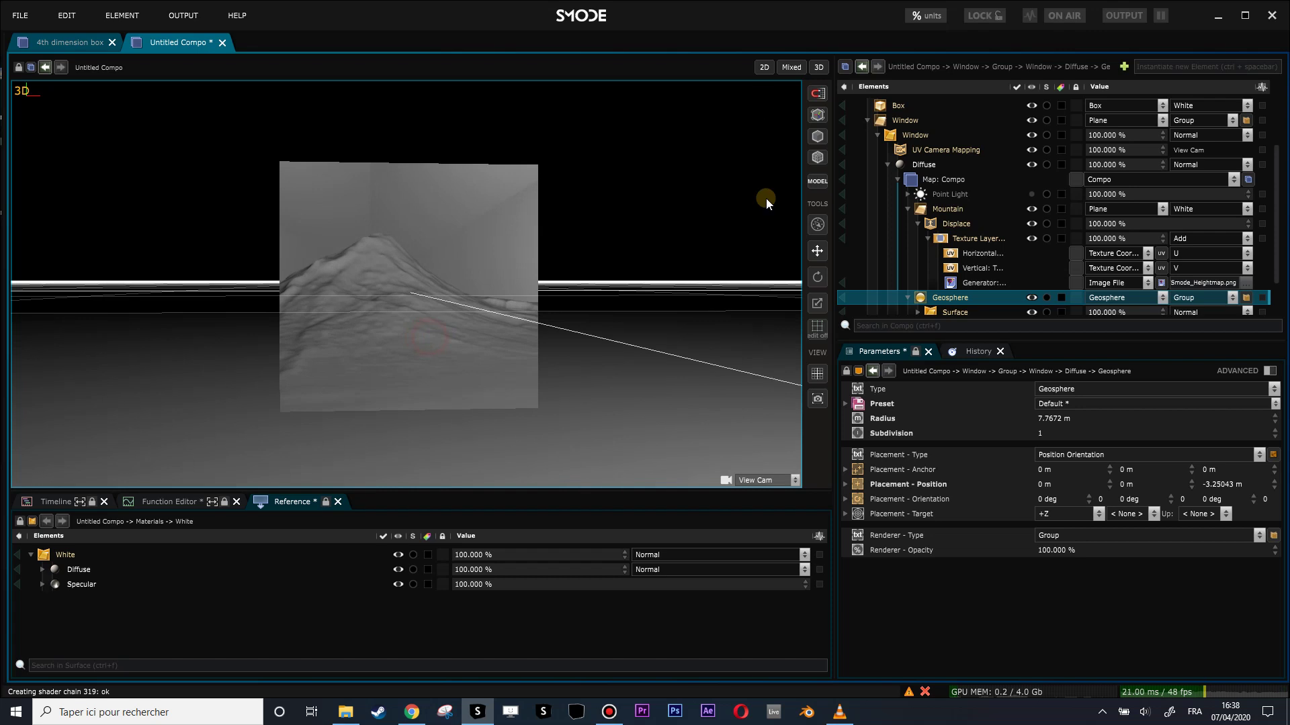
pyautogui.click(765, 67)
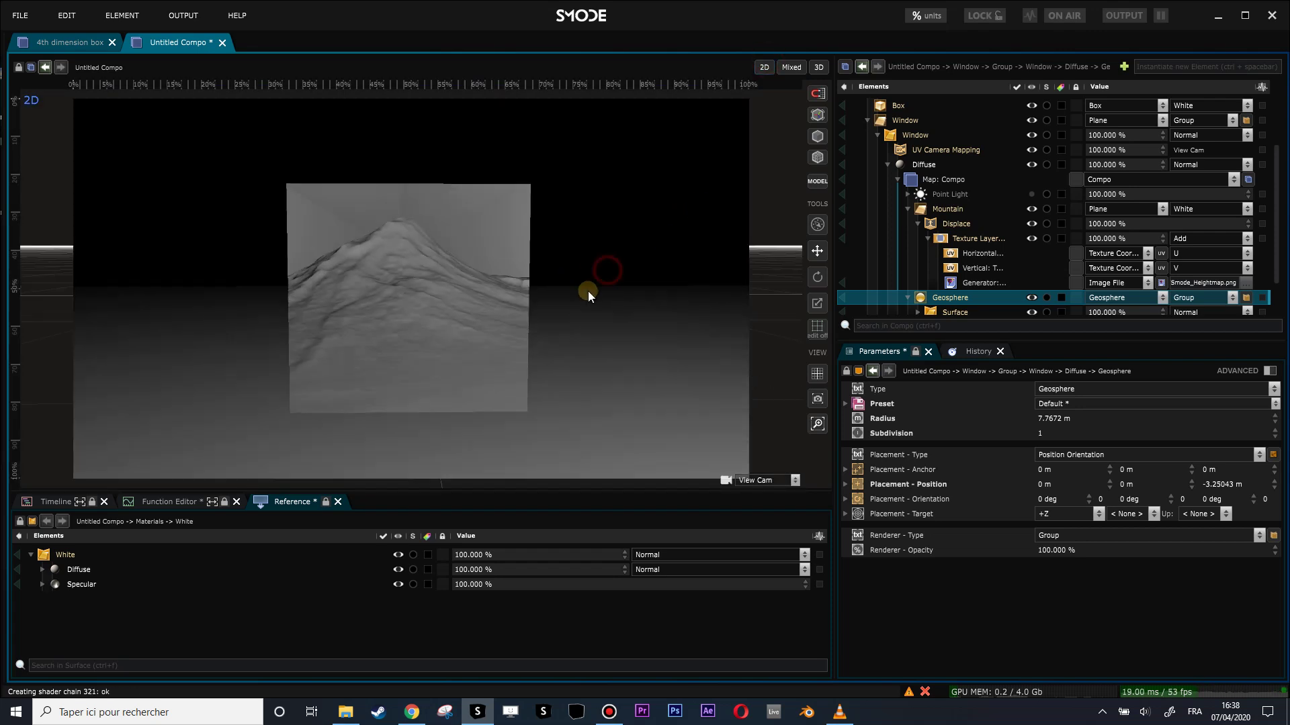
pyautogui.scroll(-2, 582, 291)
pyautogui.moveTo(547, 285)
pyautogui.mouseDown()
pyautogui.moveTo(569, 267)
pyautogui.moveTo(539, 274)
pyautogui.mouseUp()
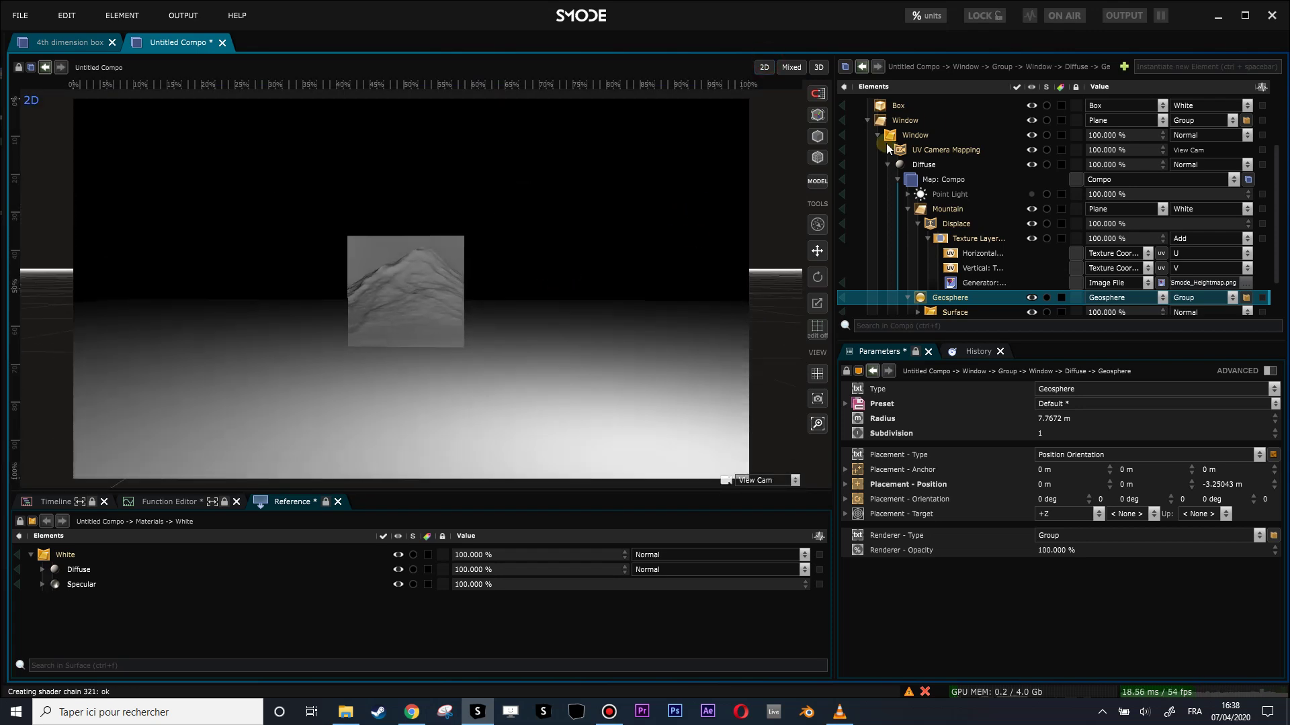
# Set View Cam's horizontal frustum angle to 64.4 degrees.
pyautogui.scroll(3, 887, 144)
pyautogui.click(900, 150)
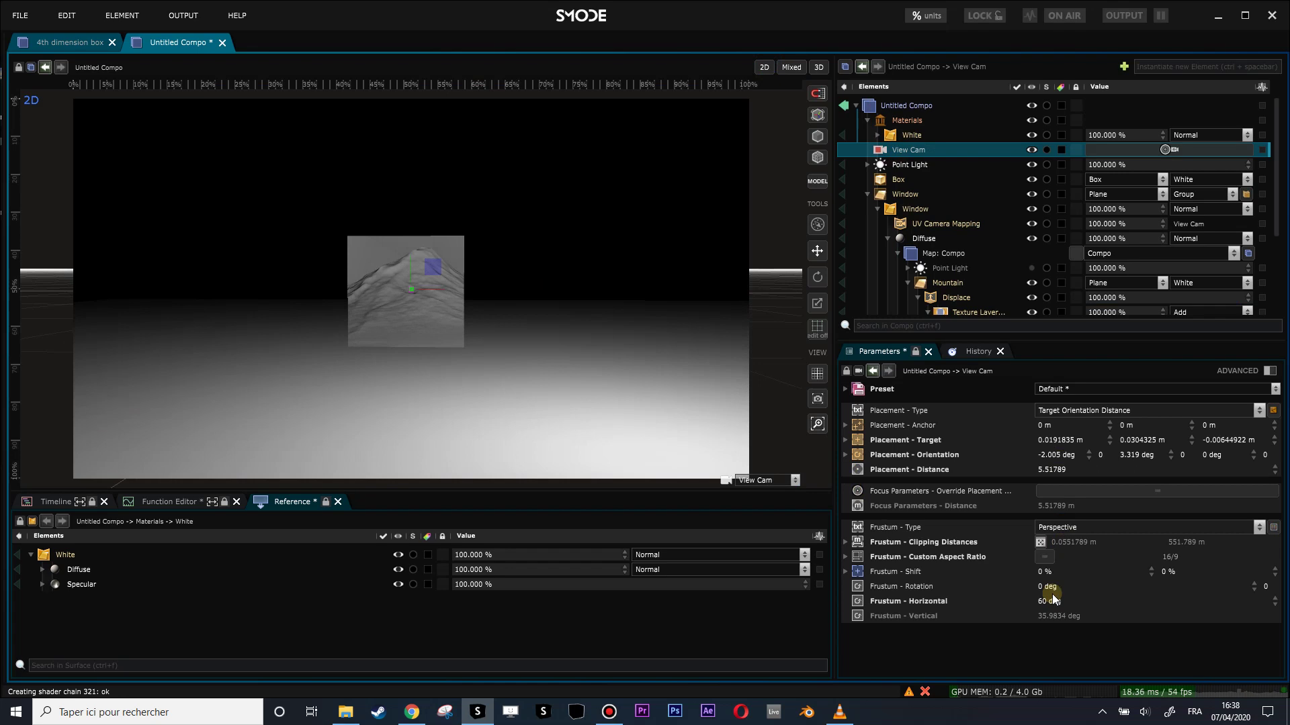
pyautogui.moveTo(1051, 600); pyautogui.dragTo(1022, 593)
pyautogui.moveTo(380, 330); pyautogui.dragTo(489, 357)
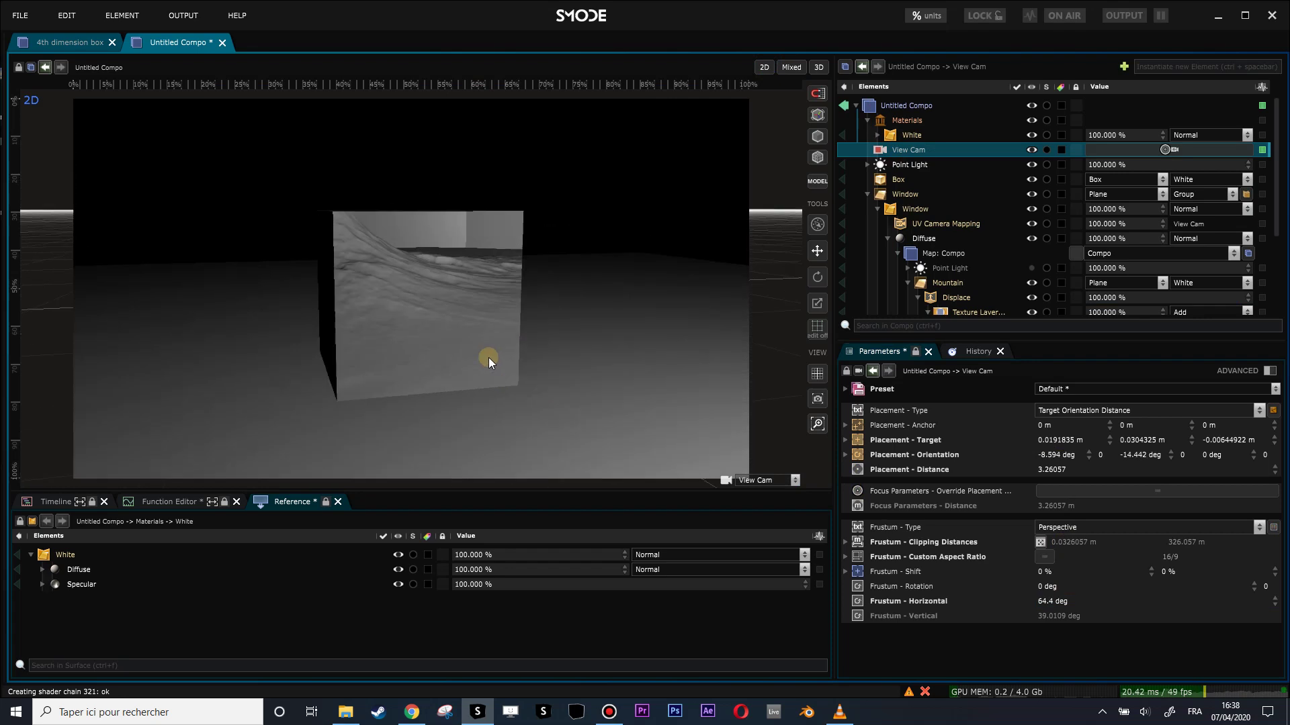
# Duplicate the main point light and move the copy behind the box, to about X -2.04 m, Z -3.24 m.
pyautogui.click(911, 164)
pyautogui.hotkey('ctrl', 'd')
pyautogui.scroll(-4, 487, 221)
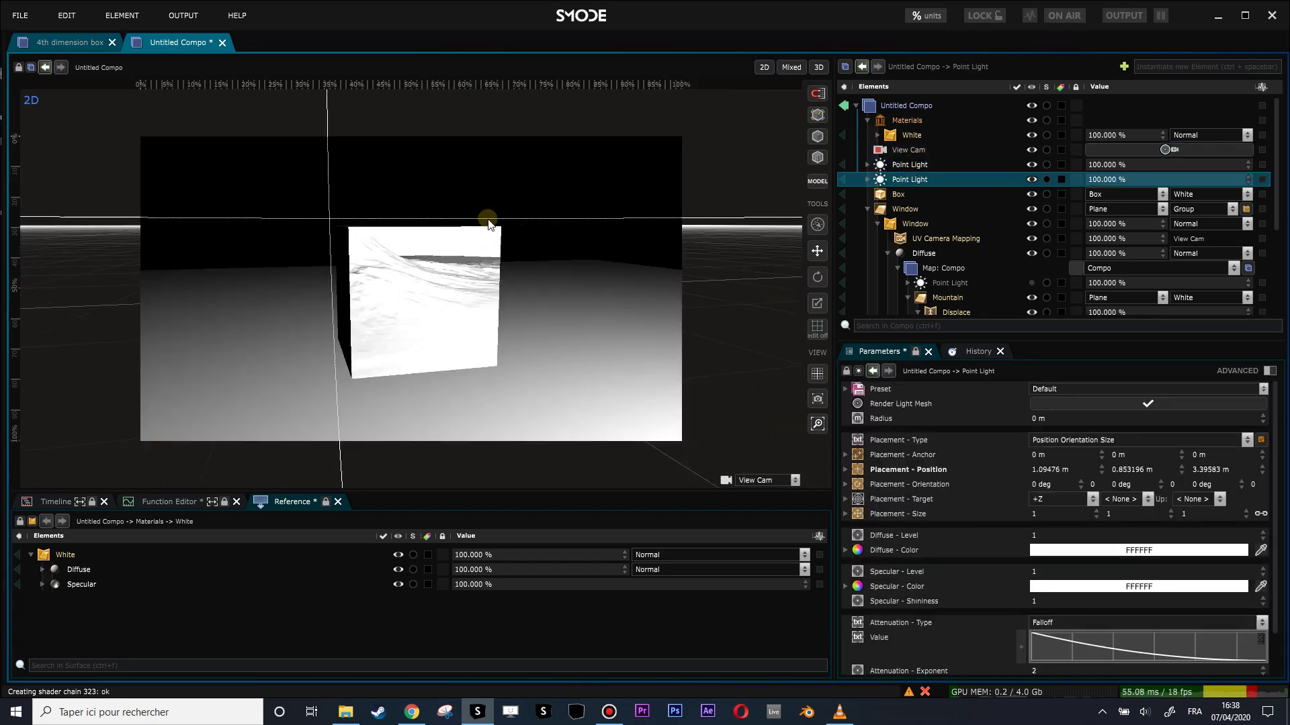
pyautogui.moveTo(485, 244); pyautogui.dragTo(565, 285, button='middle')
pyautogui.scroll(-4, 571, 290)
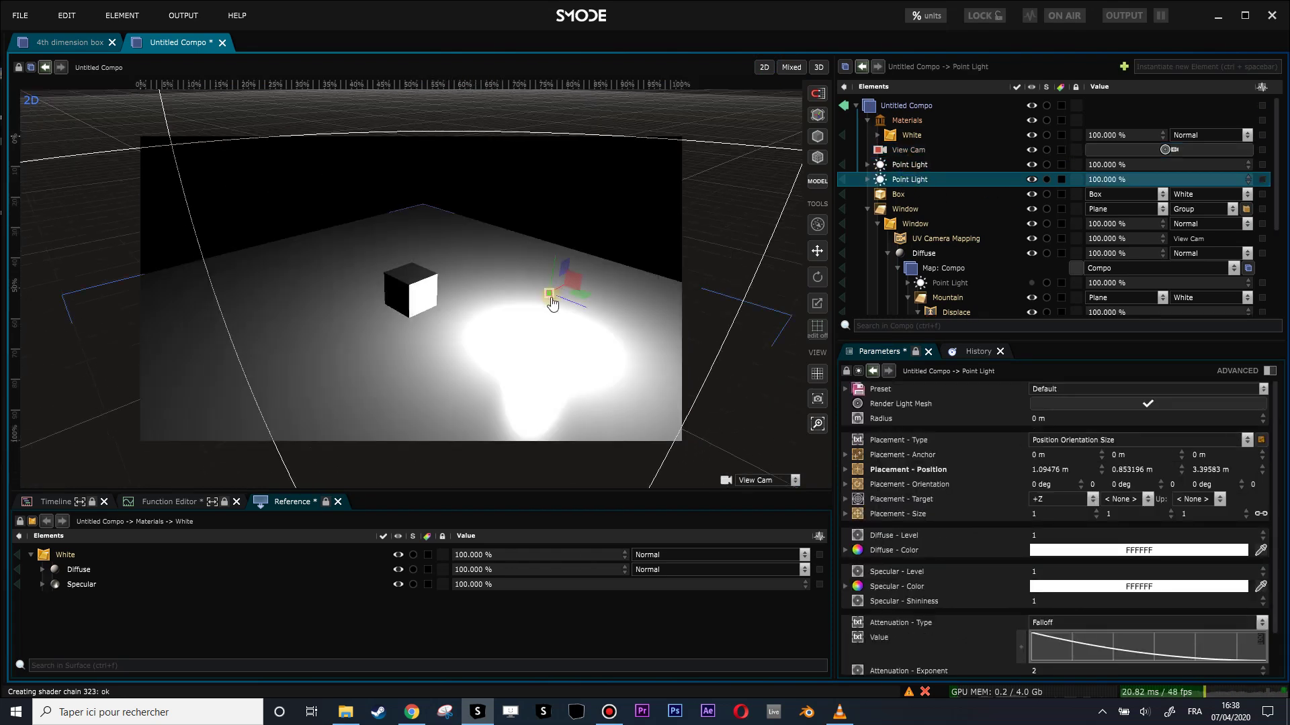
pyautogui.moveTo(579, 303); pyautogui.dragTo(301, 242)
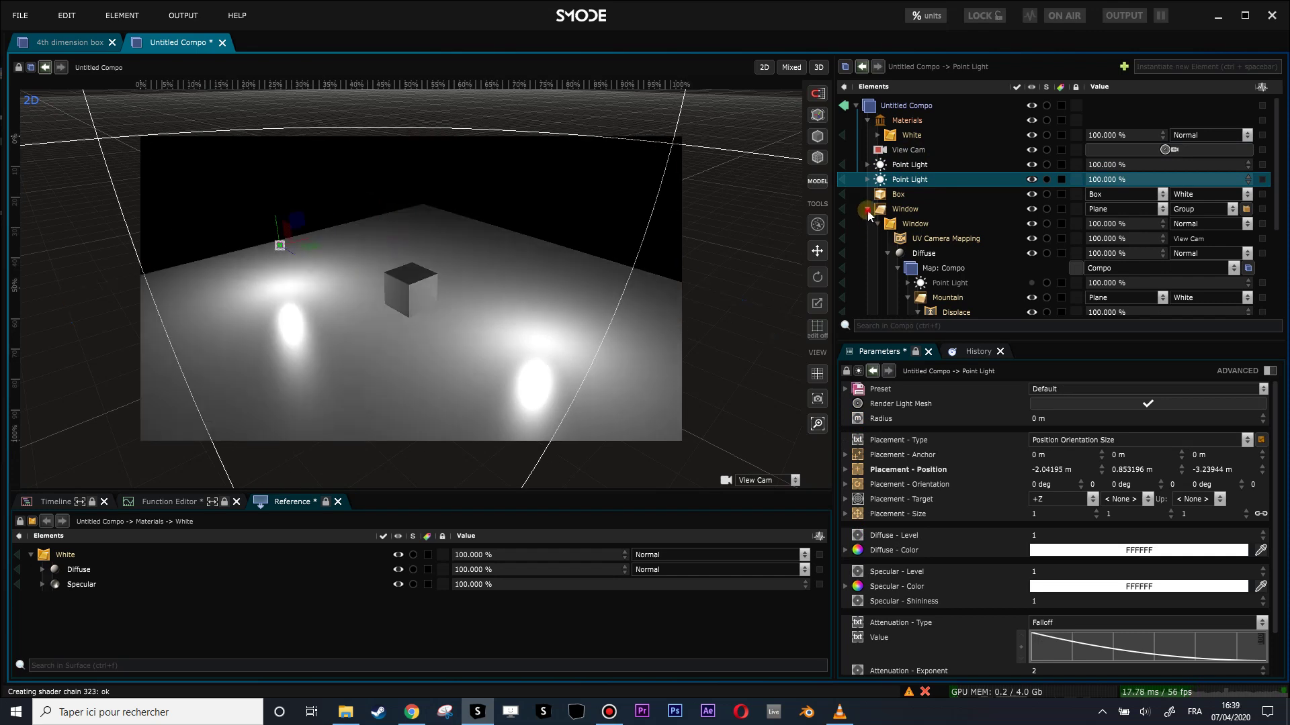
# Collapse the Window plane's contents and delete the Specular component from the White material.
pyautogui.click(872, 224)
pyautogui.click(889, 223)
pyautogui.click(878, 135)
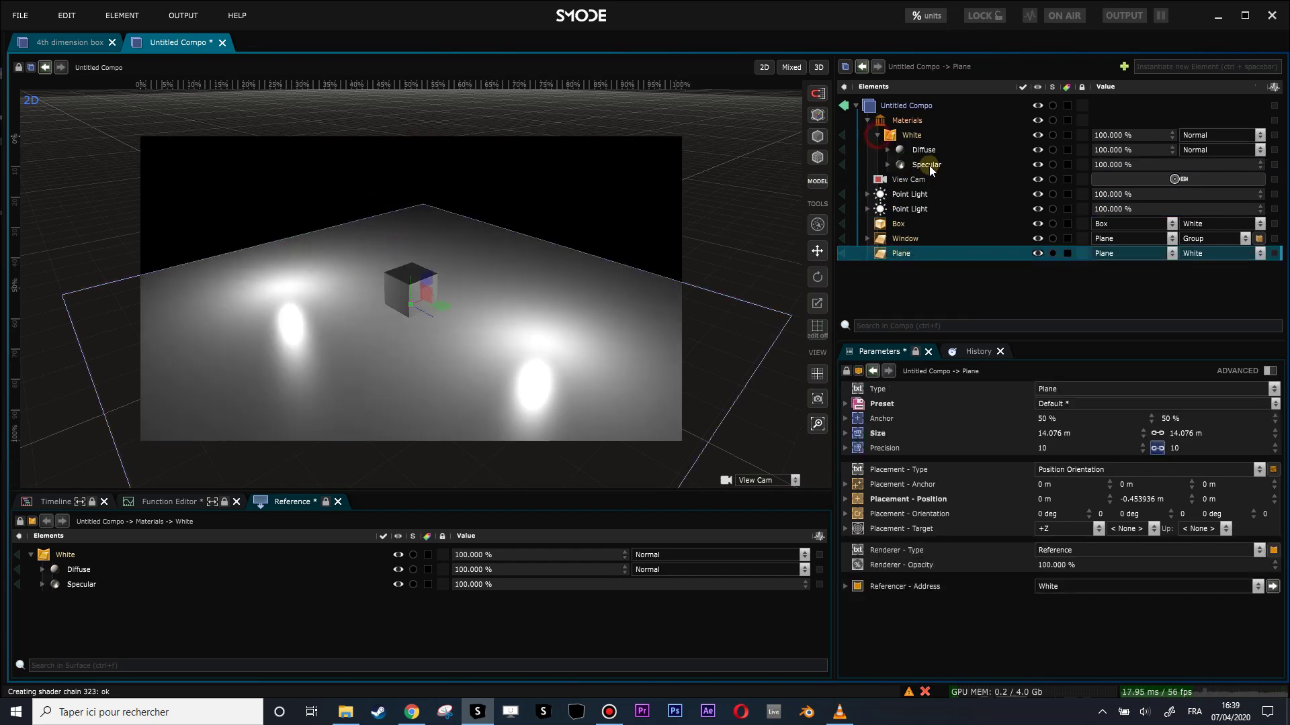
pyautogui.click(929, 164)
pyautogui.press('Delete')
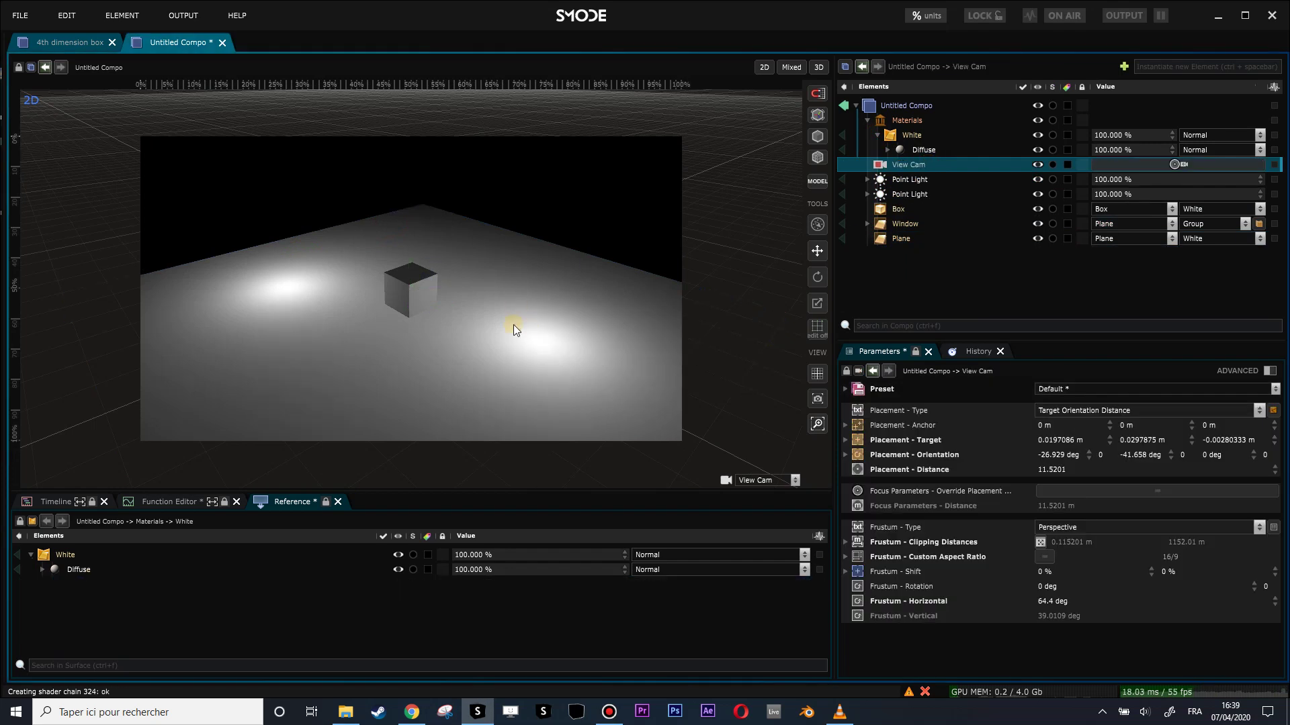
# Examine the lit box in this composition and compare it with the 4th dimension box composition.
pyautogui.scroll(3, 513, 324)
pyautogui.moveTo(524, 332); pyautogui.dragTo(497, 299)
pyautogui.click(71, 41)
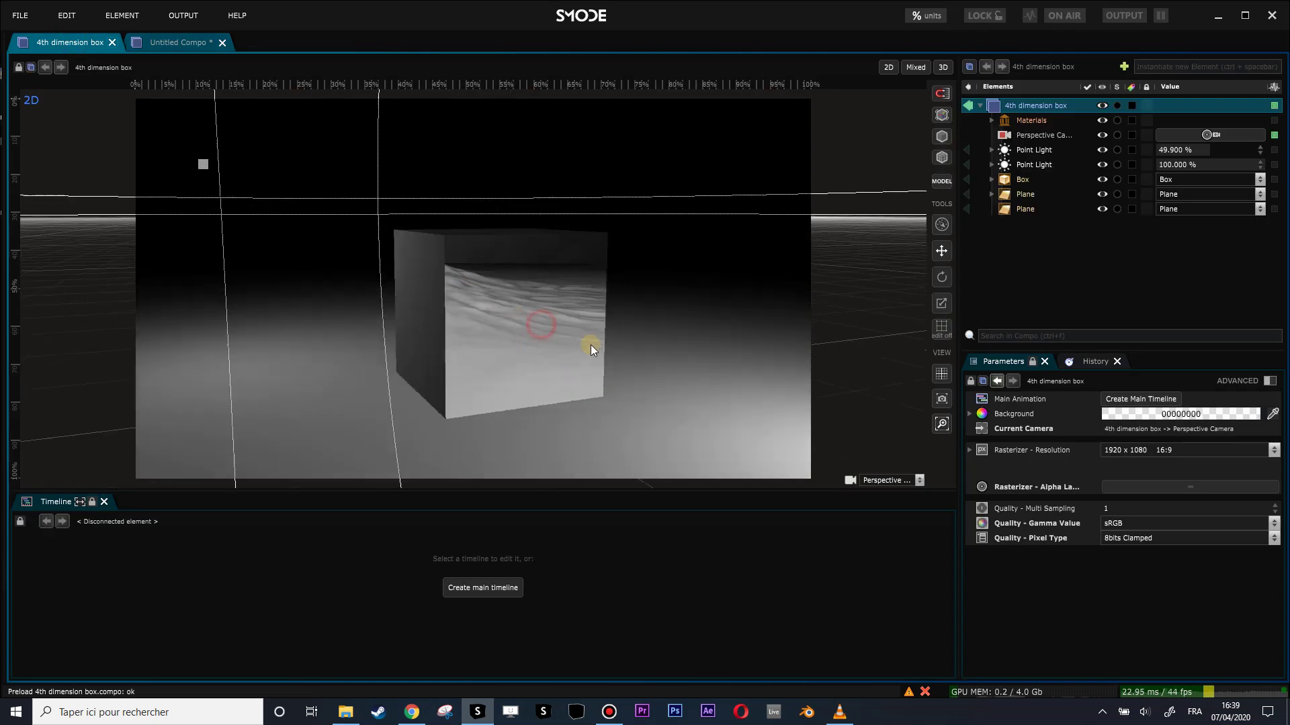
pyautogui.moveTo(539, 325); pyautogui.dragTo(702, 311)
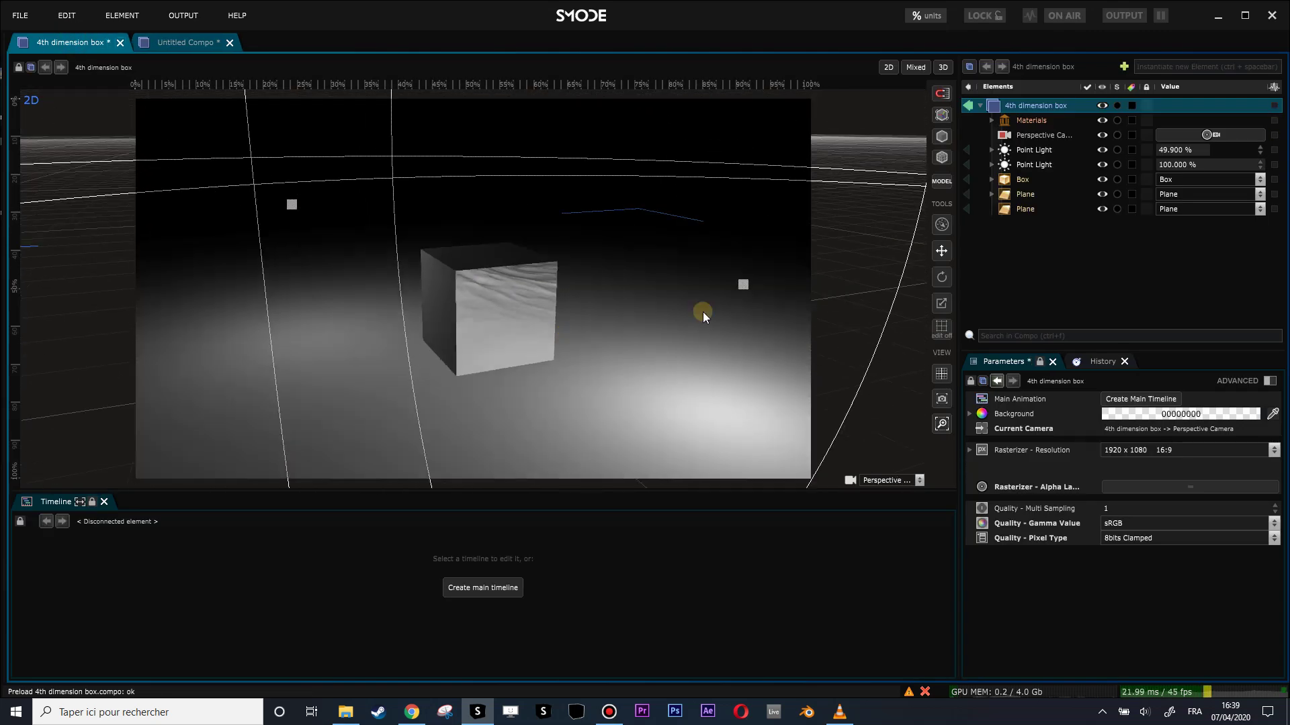